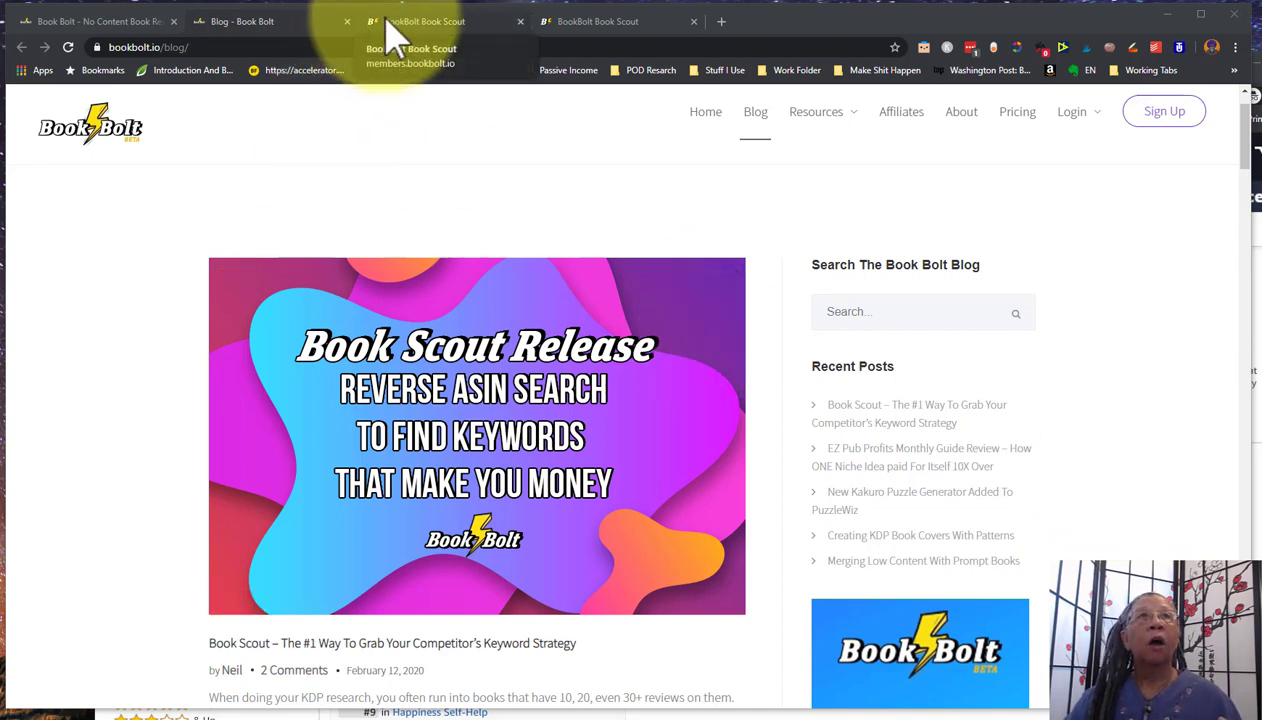
- Open the Book Scout page, and switch to the window with the Amazon results for "gratitude journal"
{"action": "left_click", "coordinate": [398, 40]}
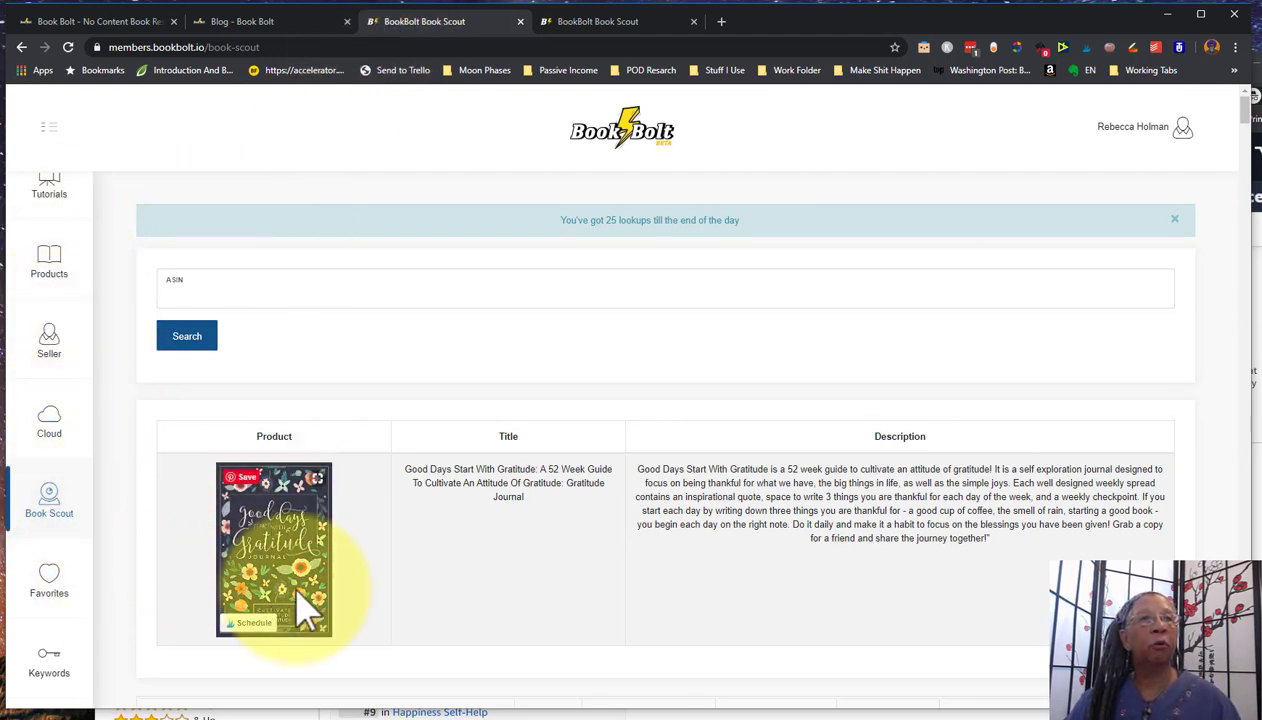
{"action": "scroll", "coordinate": [138, 465], "scroll_direction": "down", "scroll_amount": 1}
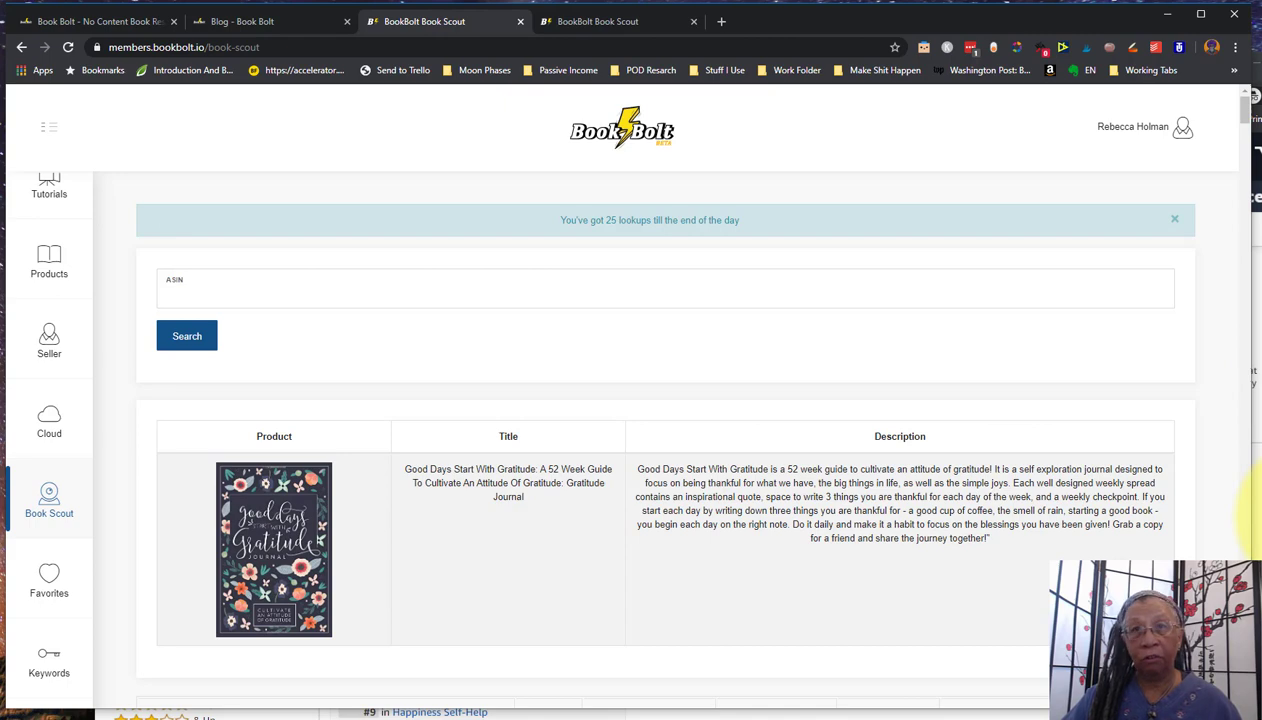
{"action": "left_click", "coordinate": [1255, 510]}
{"action": "left_click_drag", "start_coordinate": [1150, 65], "coordinate": [1078, 33]}
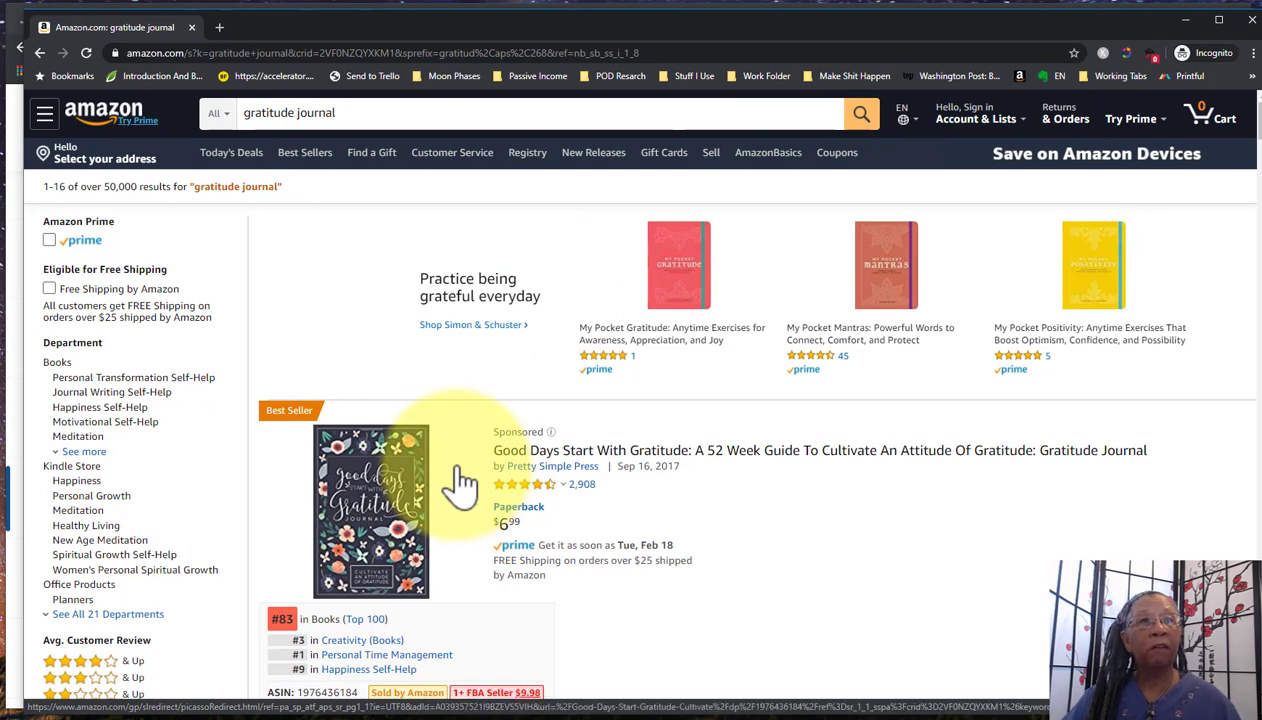
- Select the ASIN of the Good Days Start With Gratitude journal in the Amazon search results
{"action": "scroll", "coordinate": [455, 484], "scroll_direction": "down", "scroll_amount": 2}
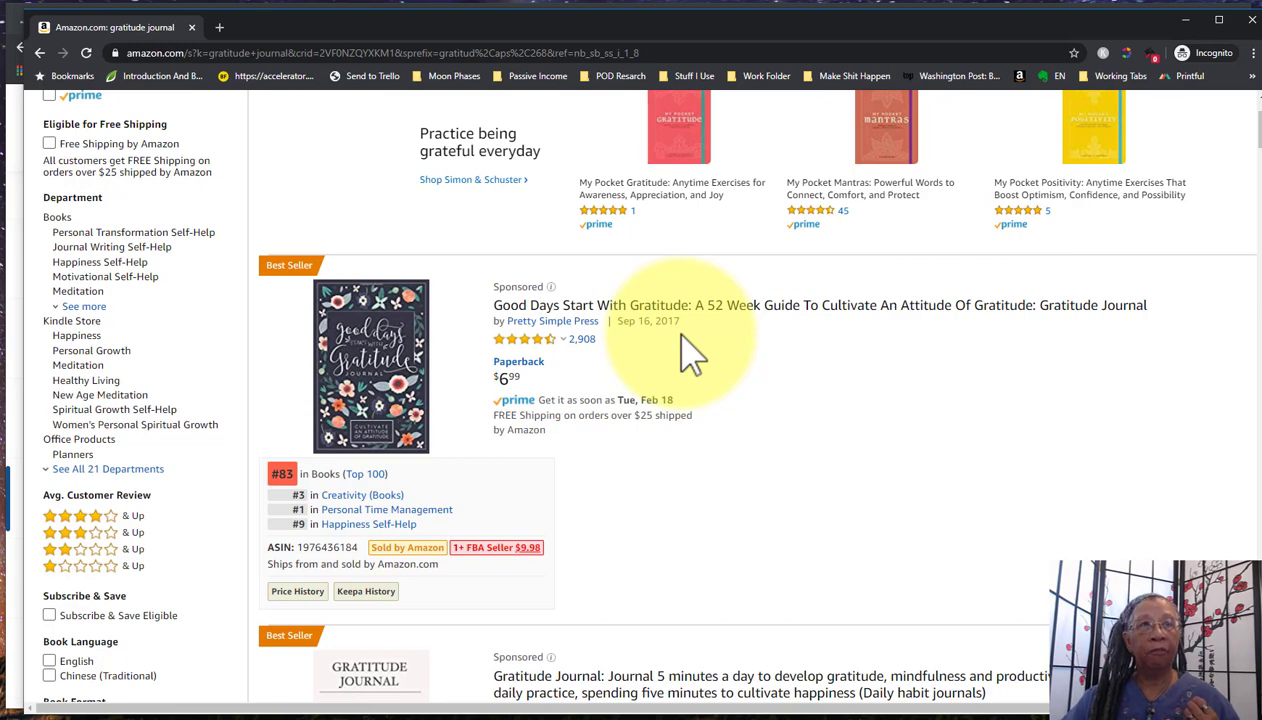
{"action": "scroll", "coordinate": [459, 273], "scroll_direction": "up", "scroll_amount": 3}
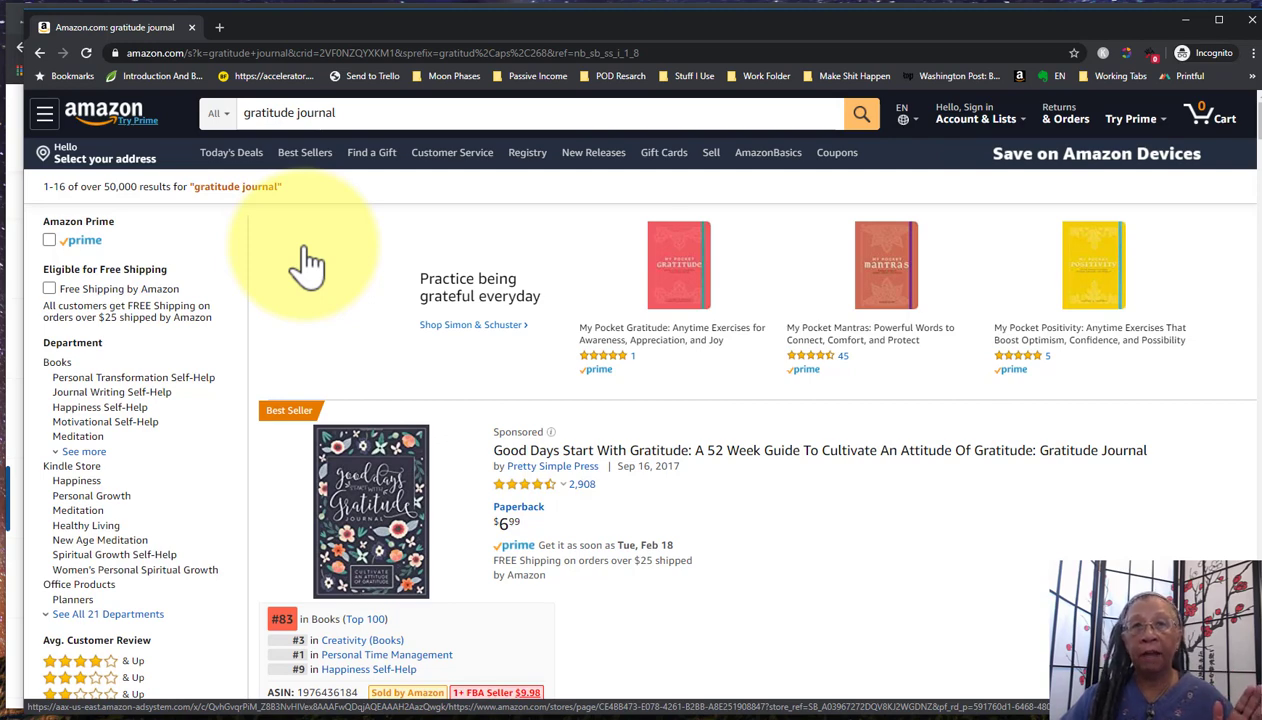
{"action": "scroll", "coordinate": [308, 262], "scroll_direction": "down", "scroll_amount": 1}
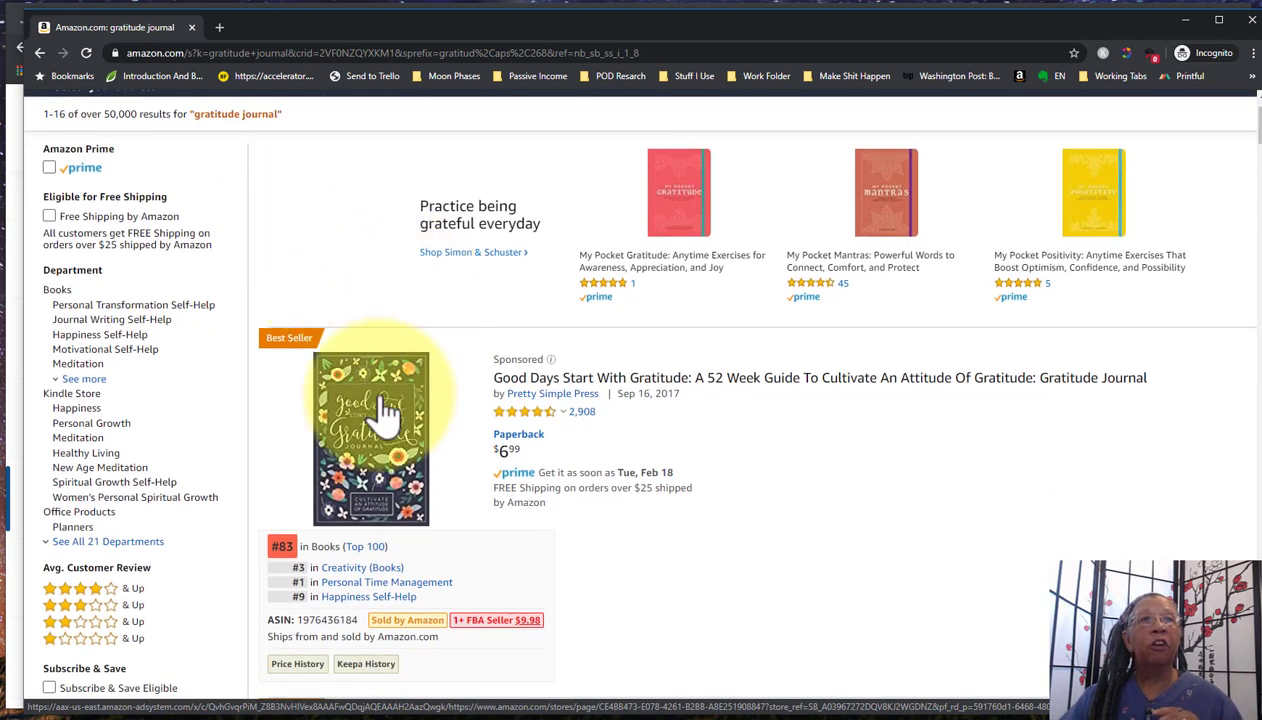
{"action": "scroll", "coordinate": [836, 525], "scroll_direction": "down", "scroll_amount": 2}
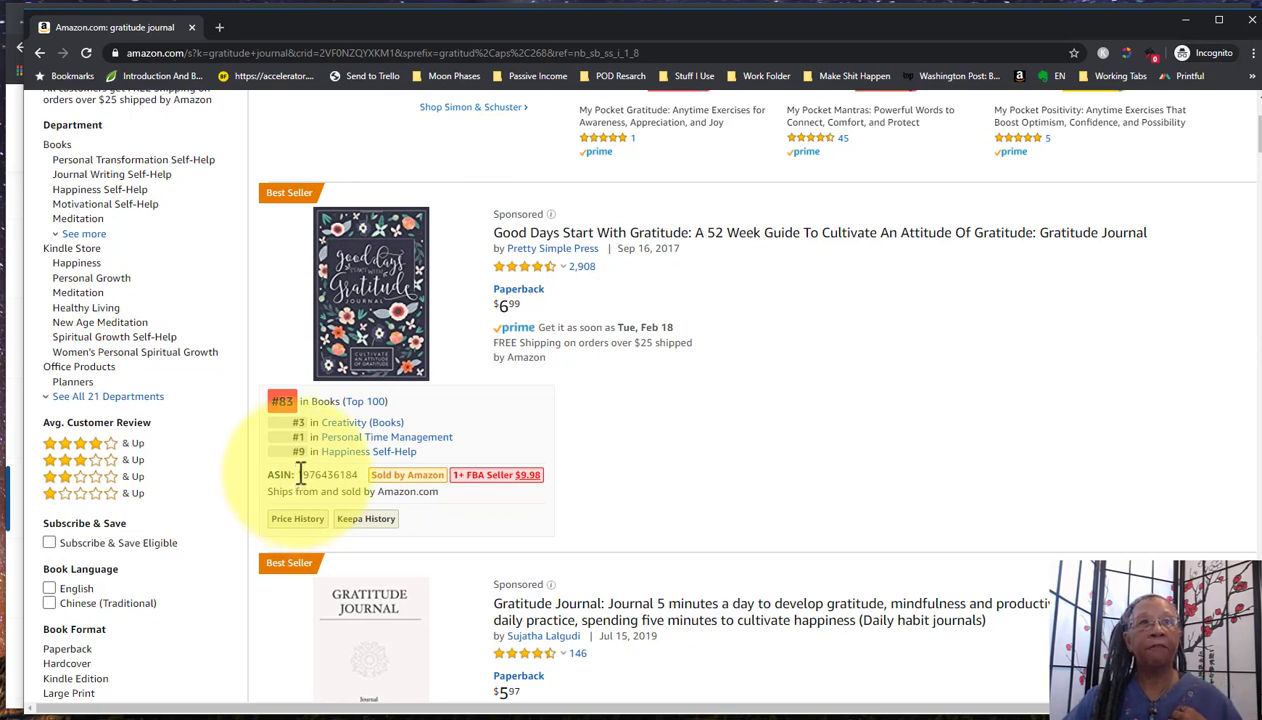
{"action": "left_click_drag", "start_coordinate": [298, 474], "coordinate": [360, 477]}
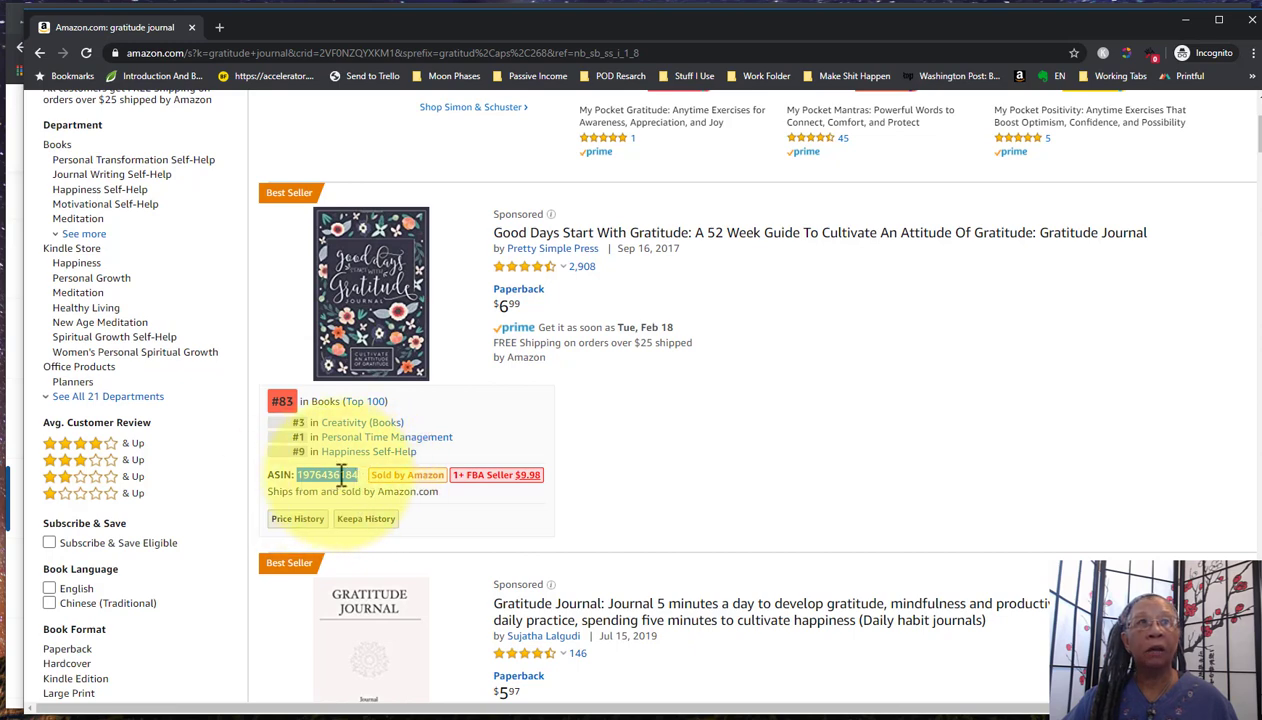
{"action": "key", "text": "alt+Tab"}
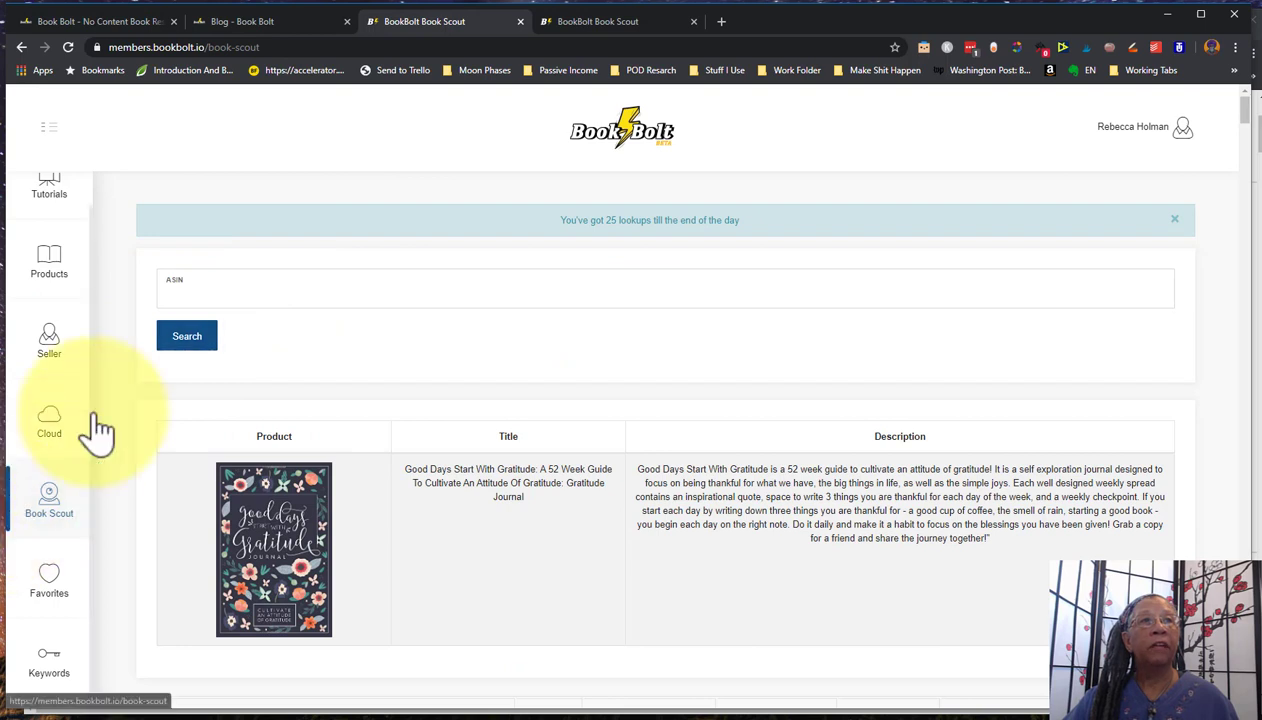
{"action": "left_click", "coordinate": [196, 295]}
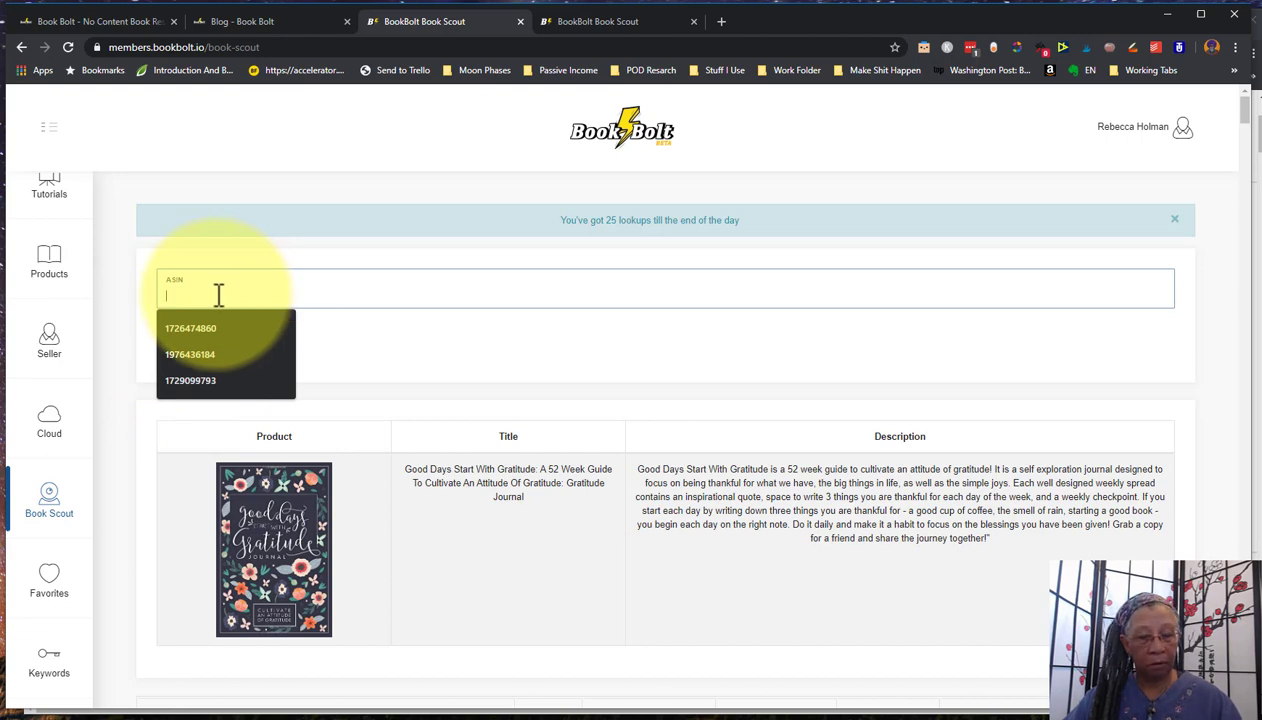
{"action": "key", "text": "Down"}
{"action": "key", "text": "Down"}
{"action": "key", "text": "Return"}
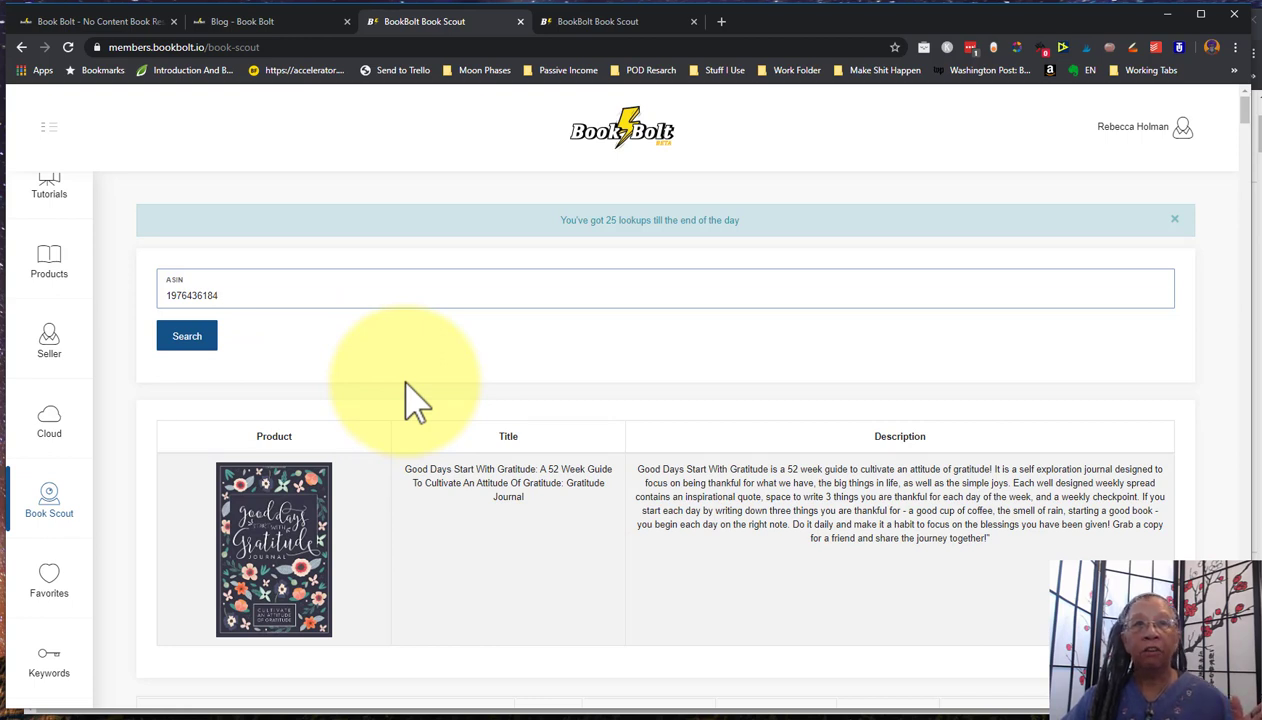
- Examine the journal's product details and keyword table in Book Scout, comparing them with its listing on Amazon
{"action": "scroll", "coordinate": [415, 400], "scroll_direction": "down", "scroll_amount": 2}
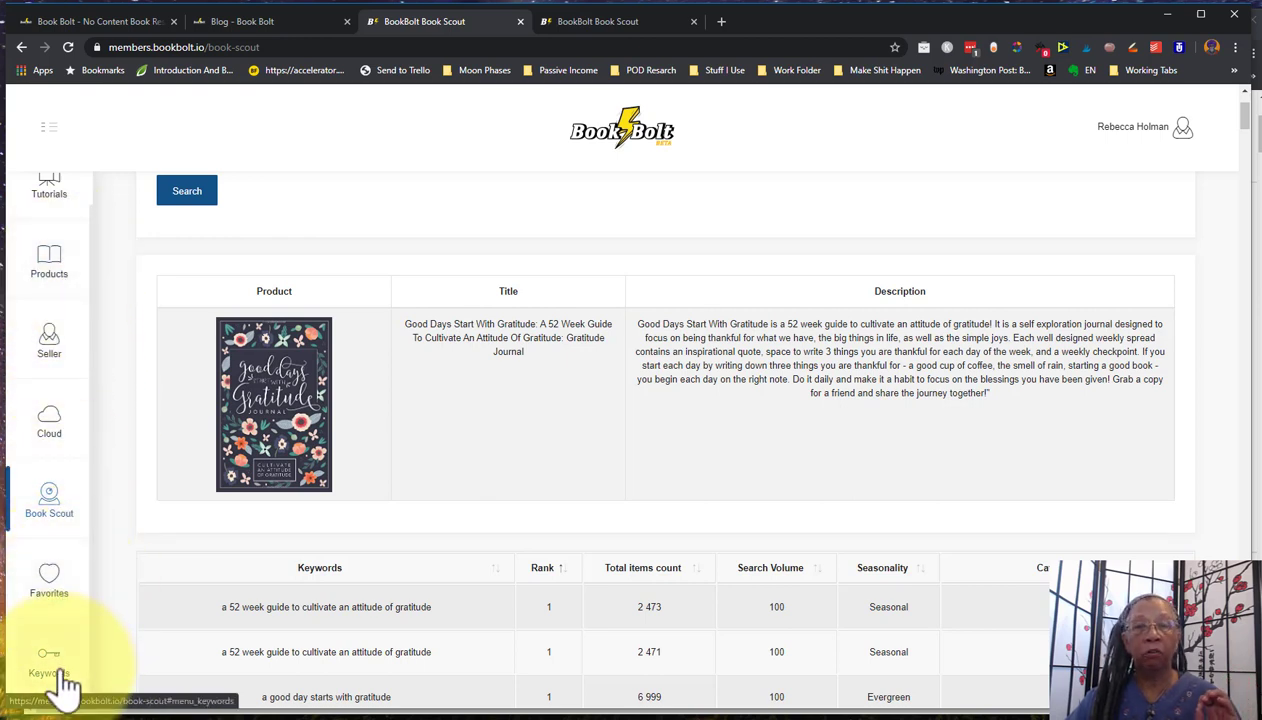
{"action": "scroll", "coordinate": [155, 545], "scroll_direction": "up", "scroll_amount": 2}
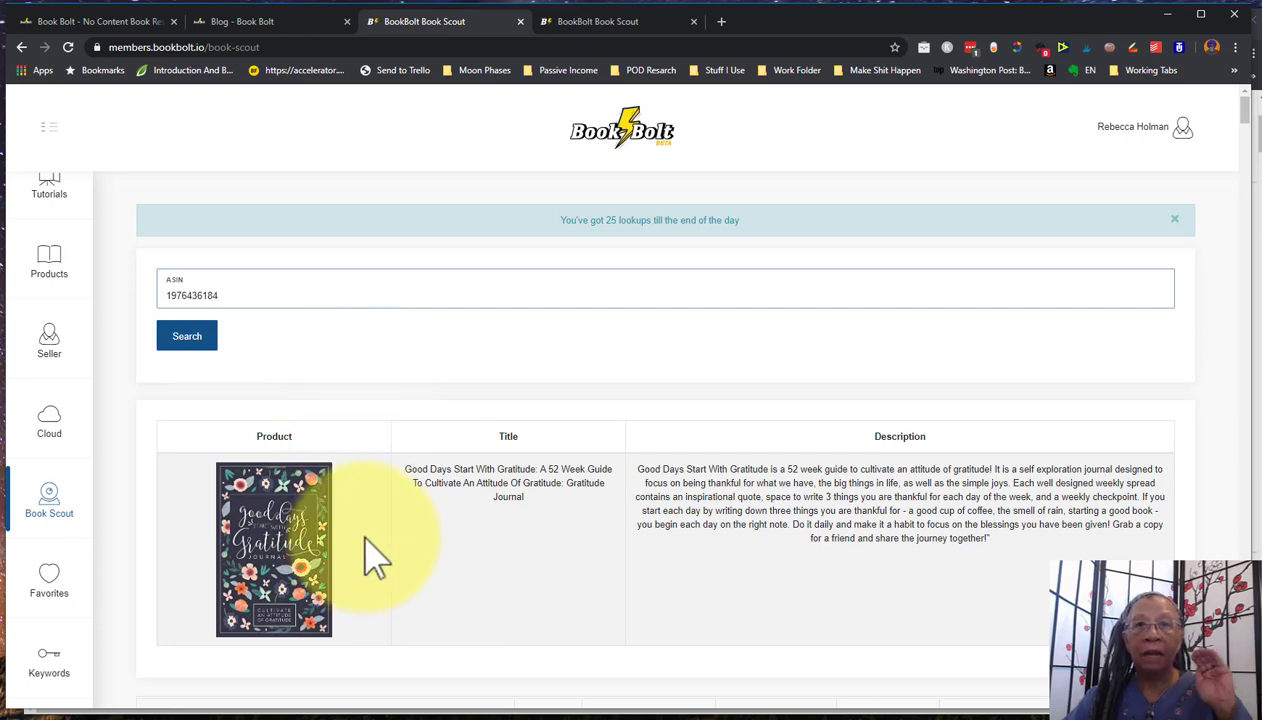
{"action": "scroll", "coordinate": [375, 555], "scroll_direction": "down", "scroll_amount": 4}
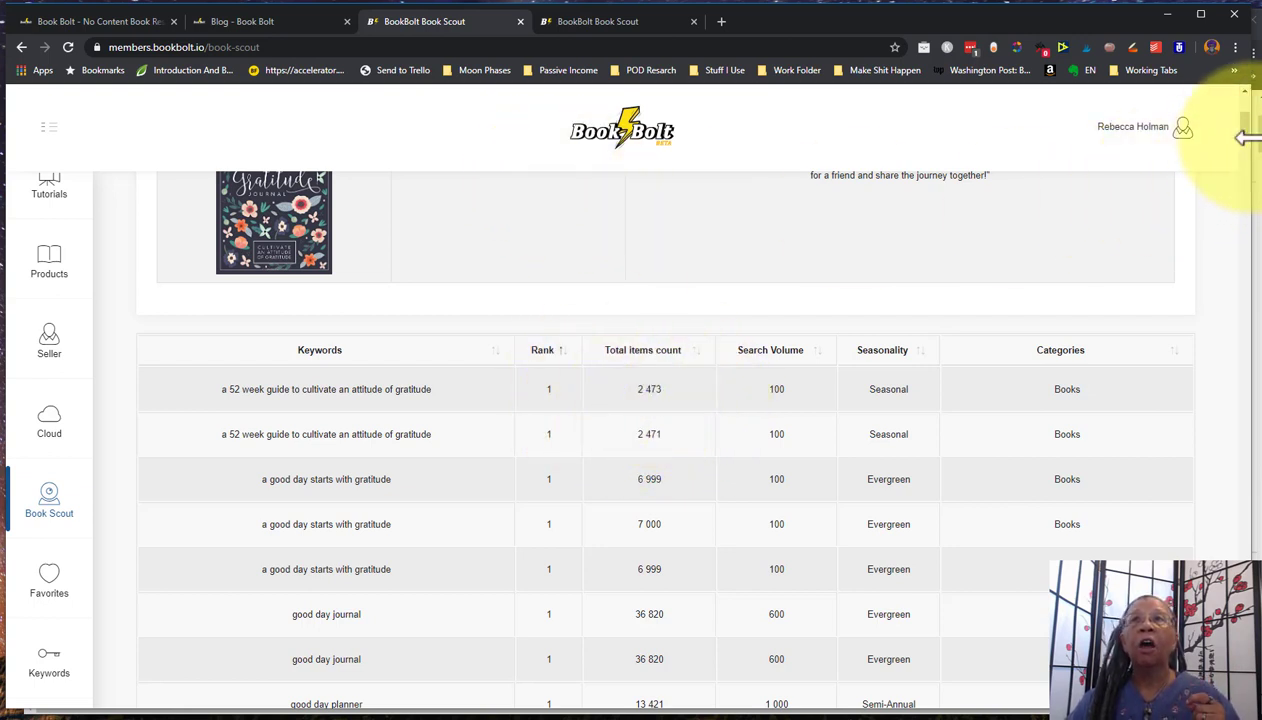
{"action": "key", "text": "alt+Tab"}
{"action": "scroll", "coordinate": [662, 265], "scroll_direction": "up", "scroll_amount": 3}
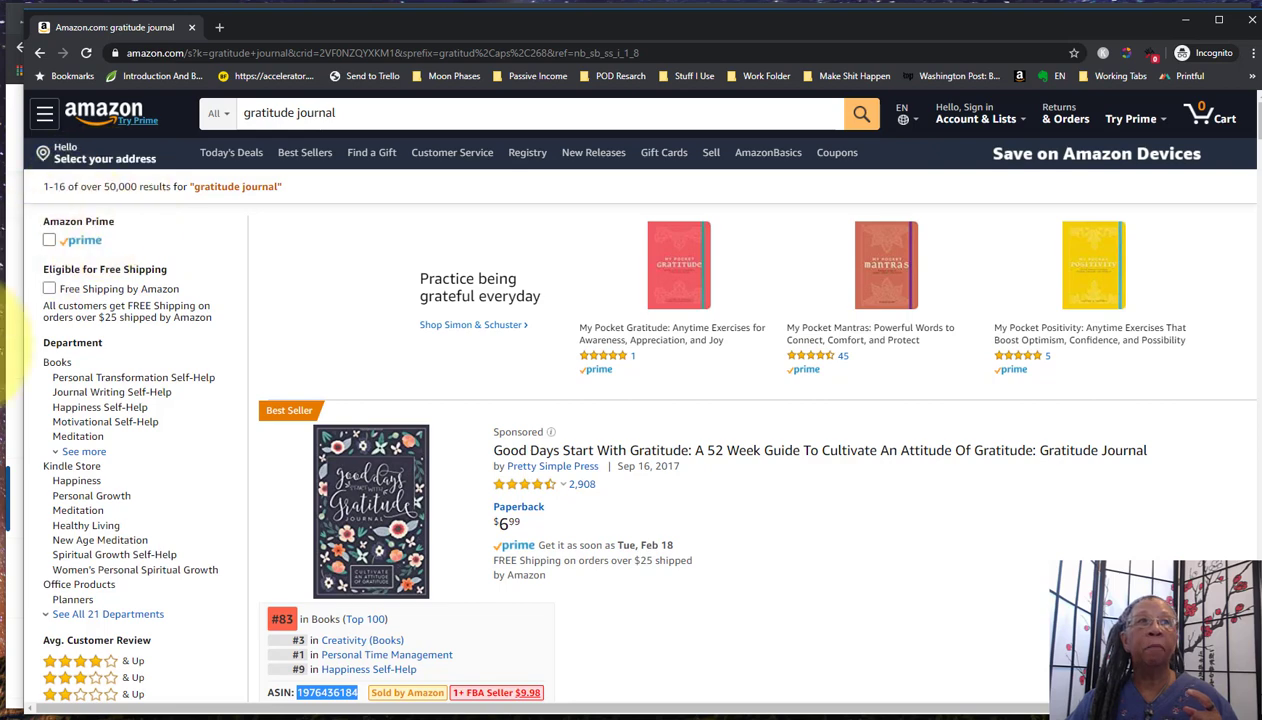
{"action": "left_click", "coordinate": [6, 372]}
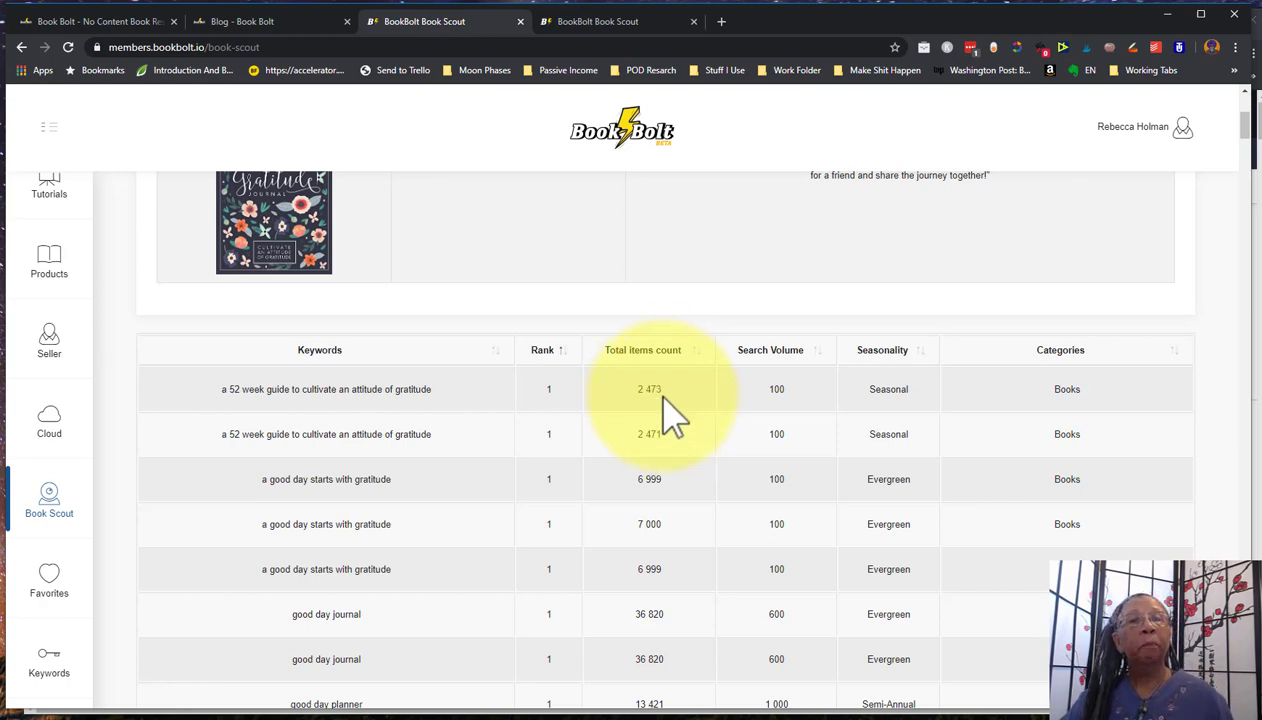
{"action": "scroll", "coordinate": [668, 418], "scroll_direction": "up", "scroll_amount": 2}
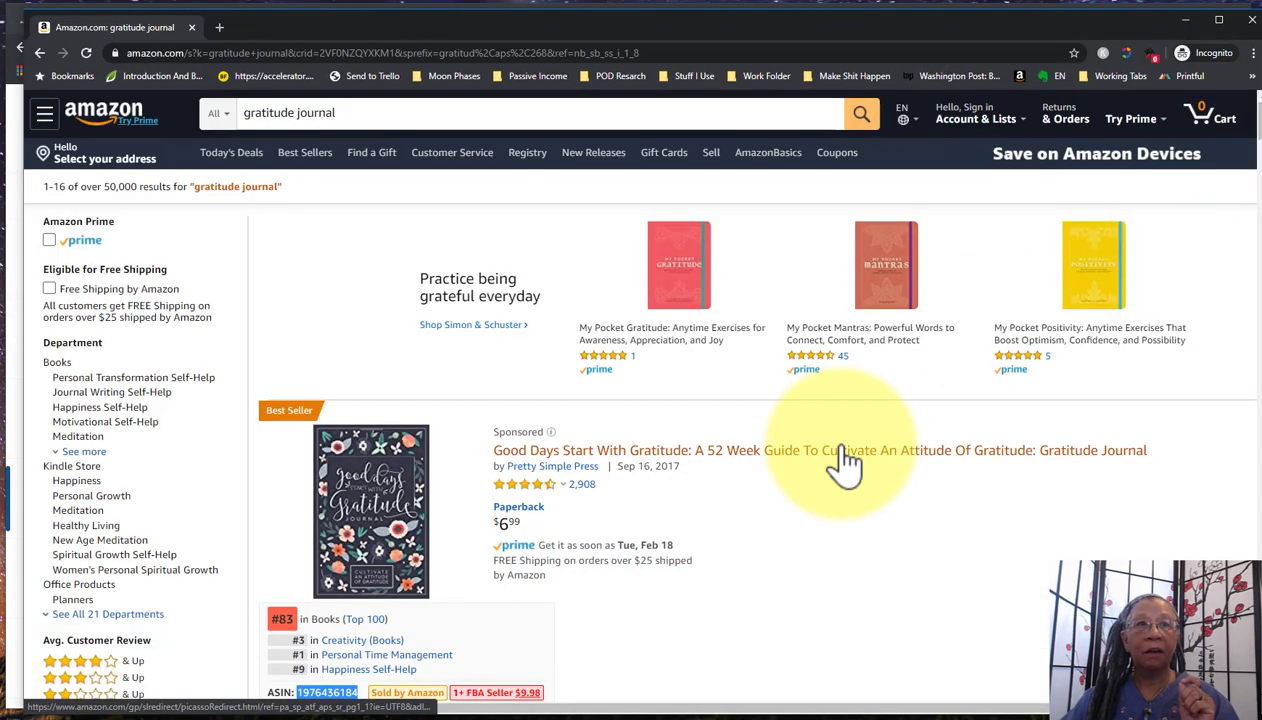
- Review the best-selling and competing journals in the Amazon results for "gratitude journal"
{"action": "scroll", "coordinate": [845, 459], "scroll_direction": "down", "scroll_amount": 5}
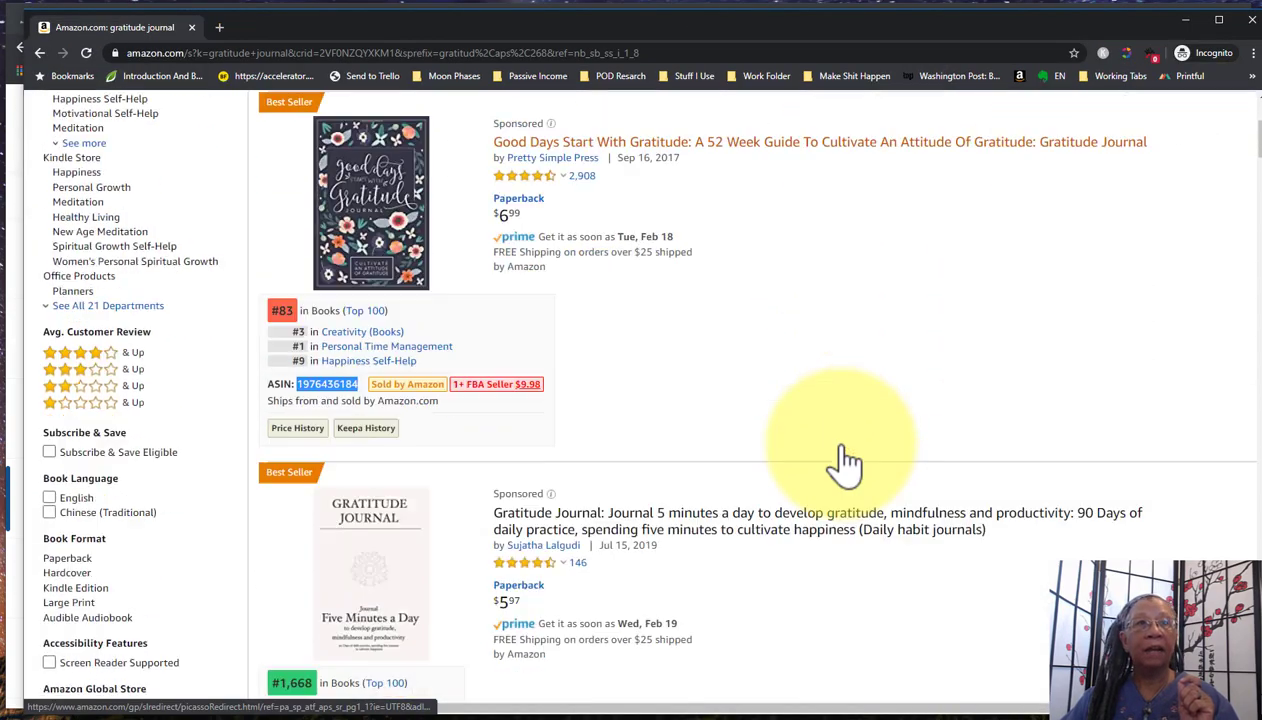
{"action": "scroll", "coordinate": [845, 459], "scroll_direction": "down", "scroll_amount": 10}
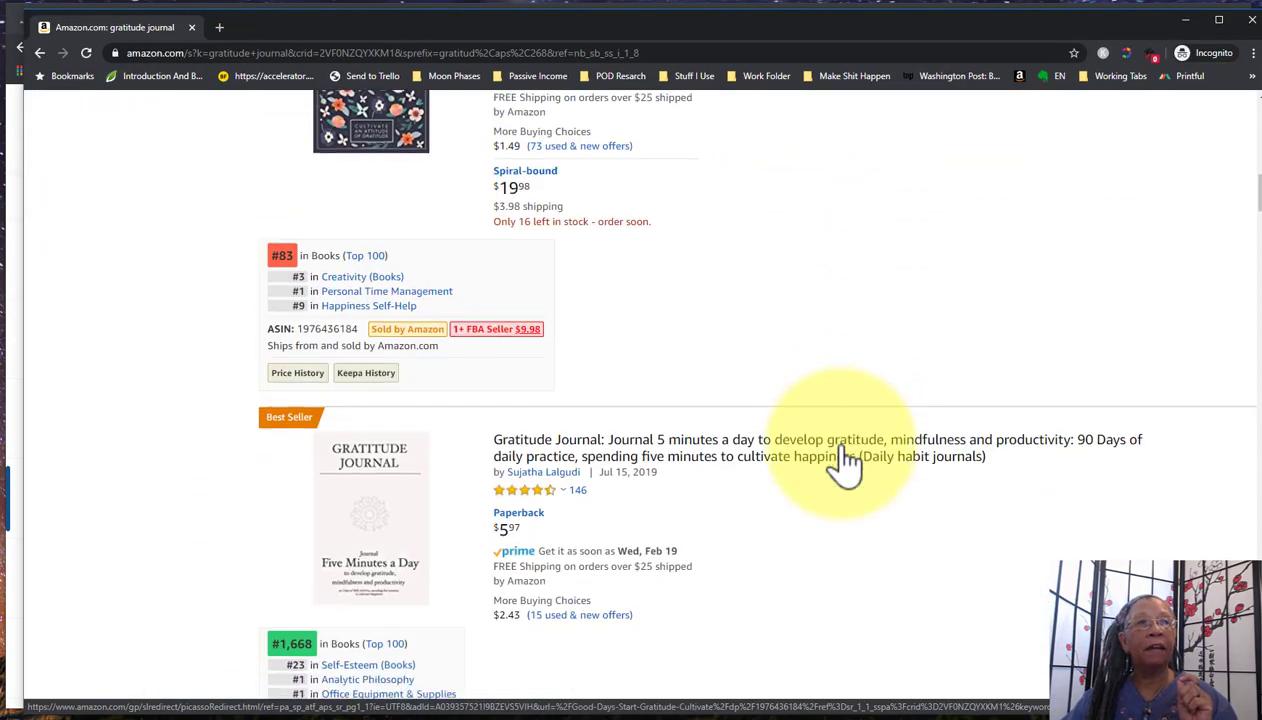
{"action": "scroll", "coordinate": [845, 459], "scroll_direction": "down", "scroll_amount": 10}
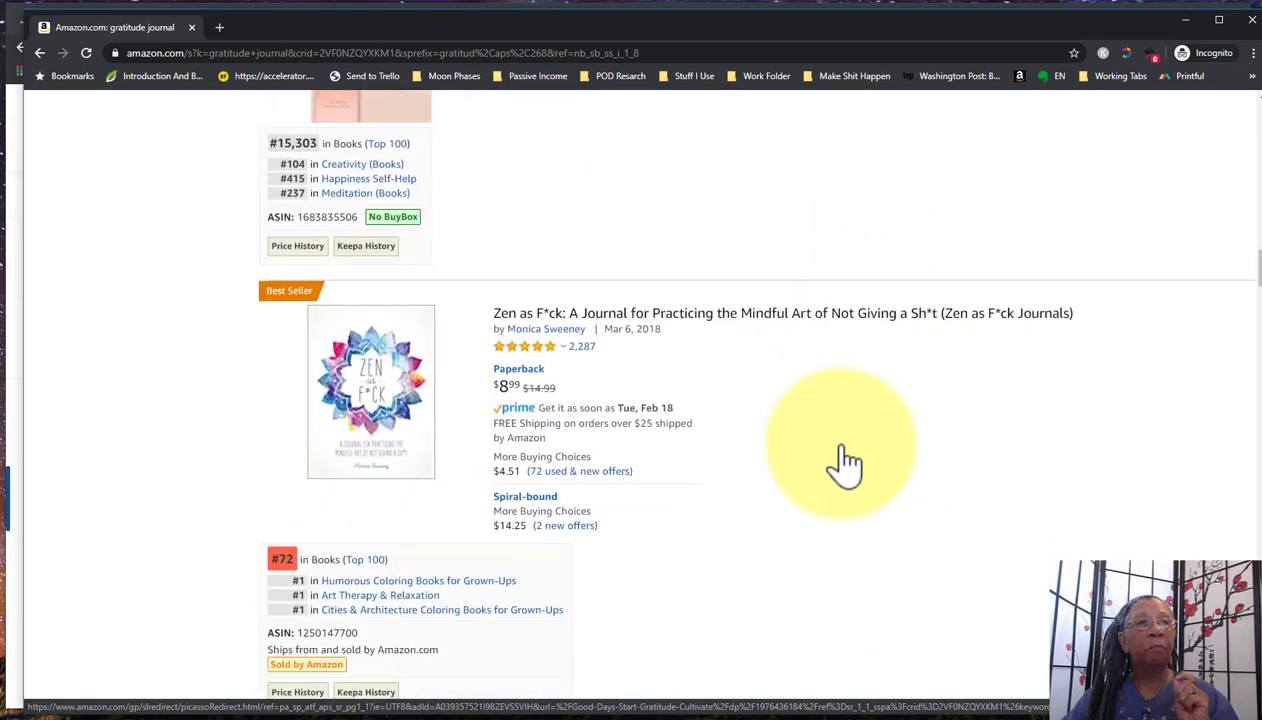
{"action": "scroll", "coordinate": [845, 461], "scroll_direction": "down", "scroll_amount": 3}
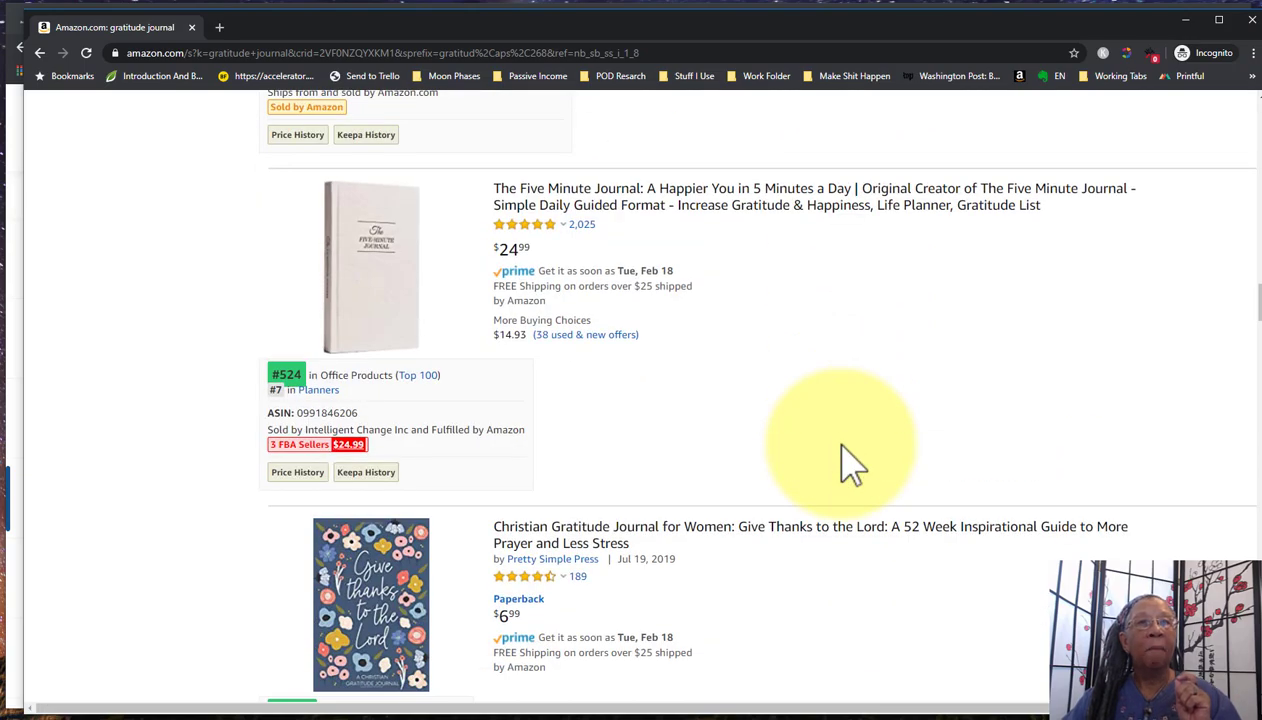
{"action": "scroll", "coordinate": [845, 461], "scroll_direction": "up", "scroll_amount": 12}
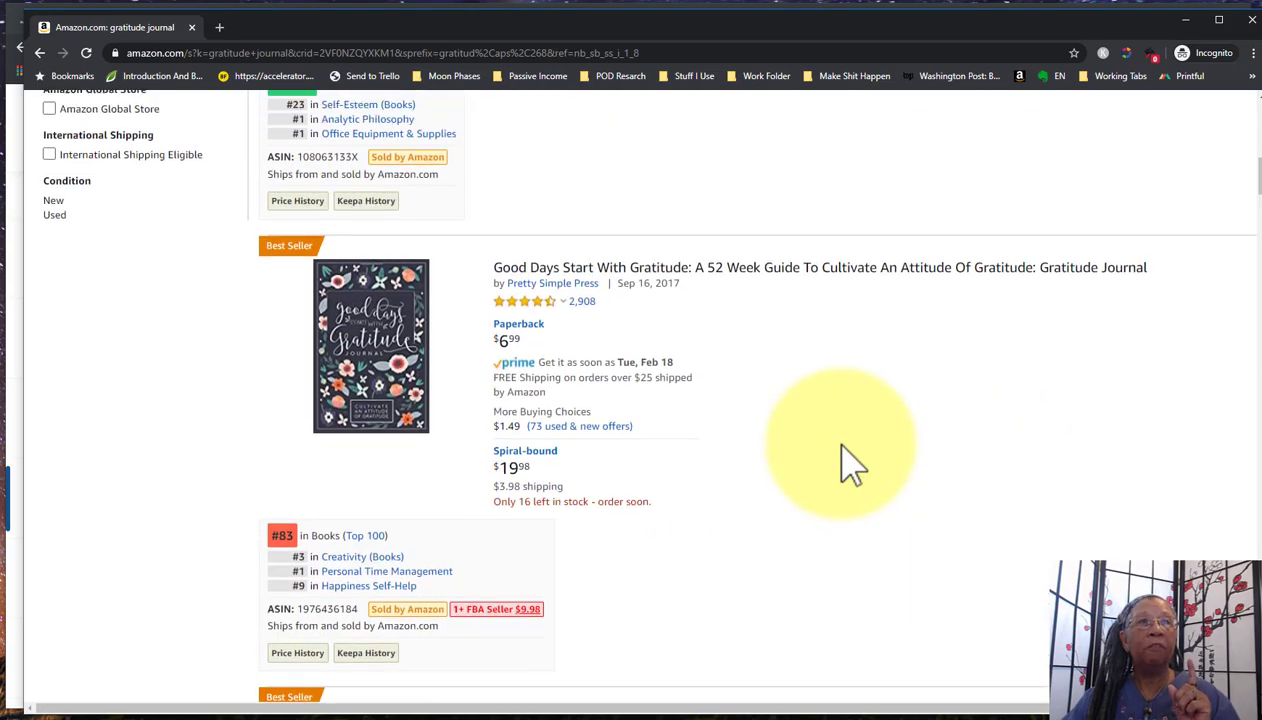
{"action": "scroll", "coordinate": [845, 461], "scroll_direction": "up", "scroll_amount": 8}
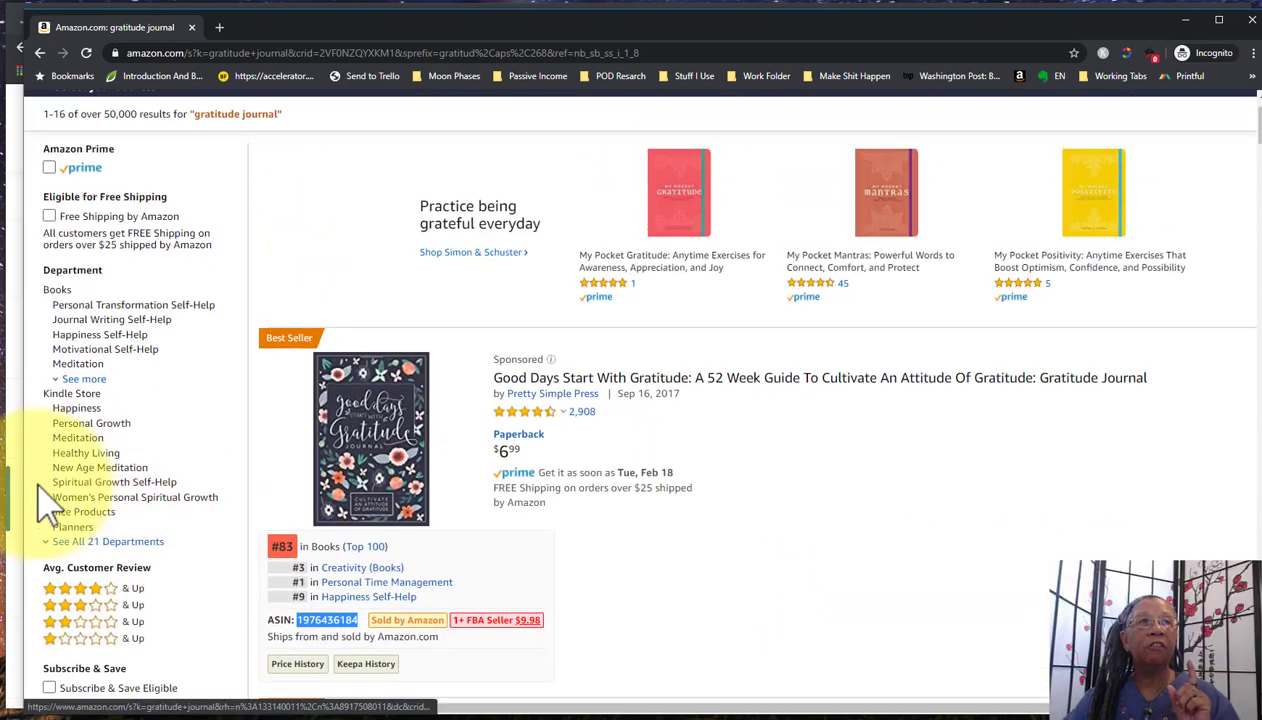
- Recheck the journal's title and keywords in Book Scout, and bring up Amazon's search suggestions for "gratitude journal"
{"action": "key", "text": "alt+Tab"}
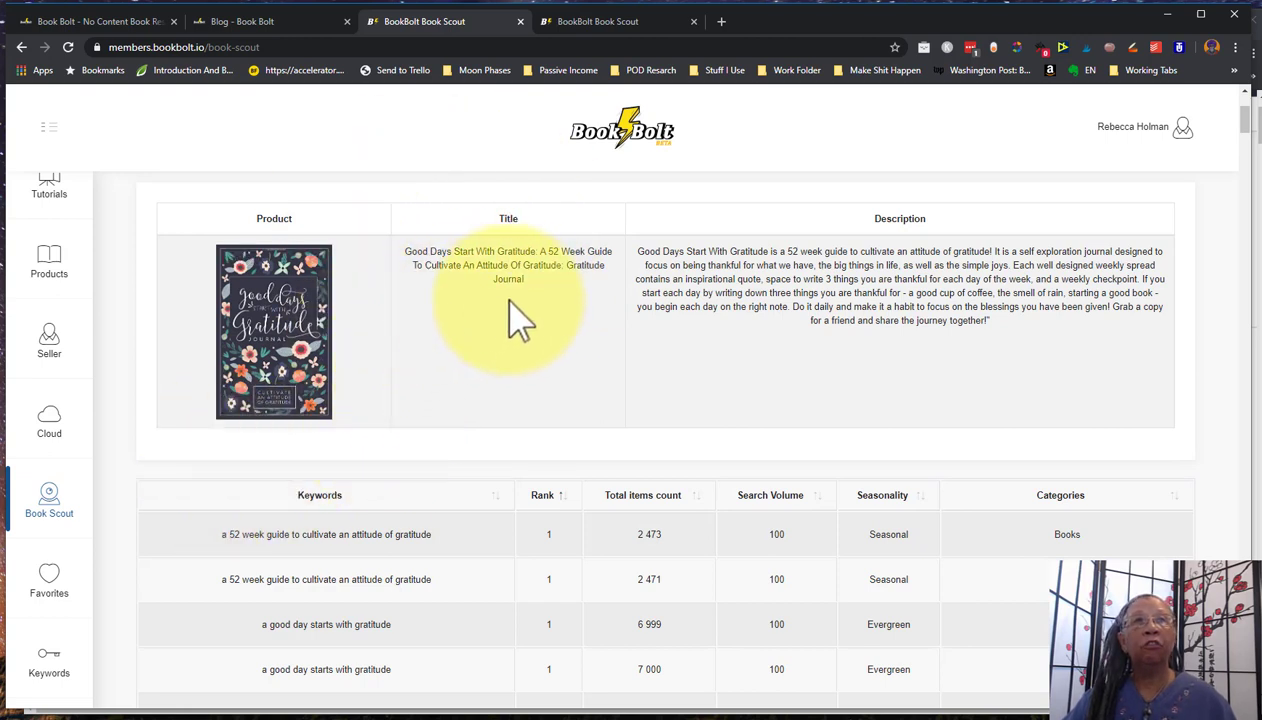
{"action": "scroll", "coordinate": [535, 375], "scroll_direction": "down", "scroll_amount": 1}
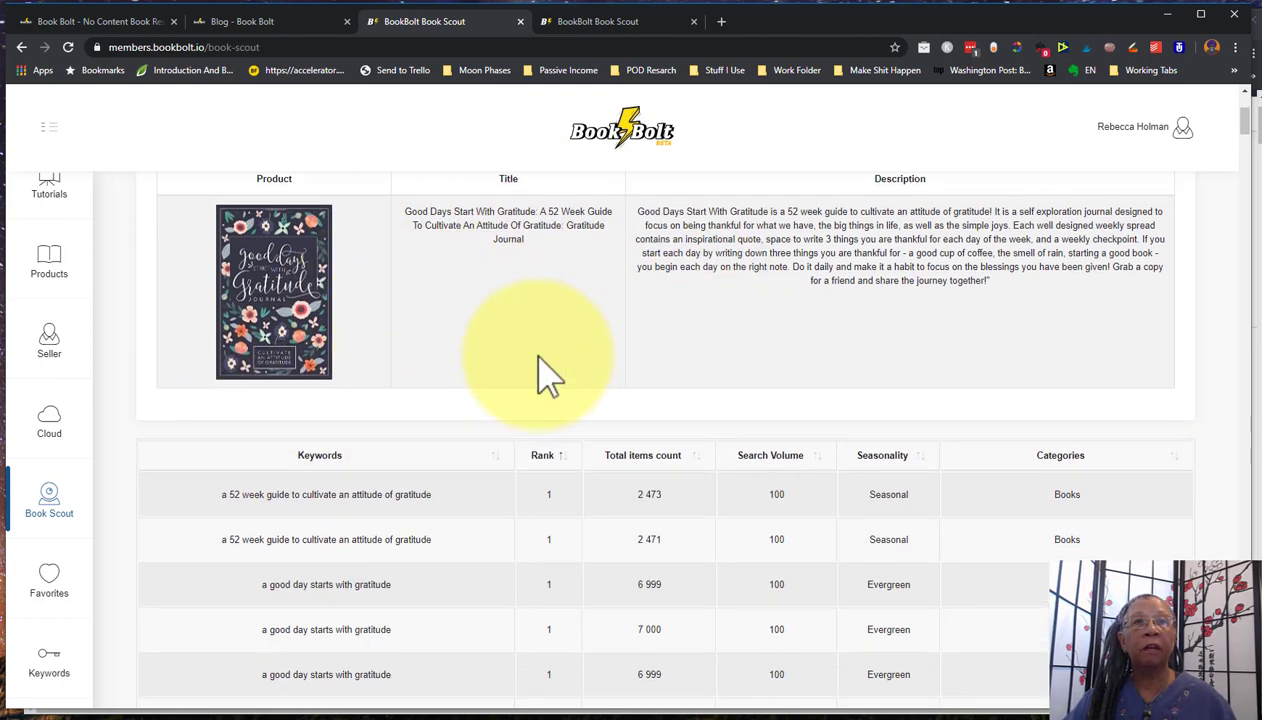
{"action": "scroll", "coordinate": [418, 335], "scroll_direction": "down", "scroll_amount": 1}
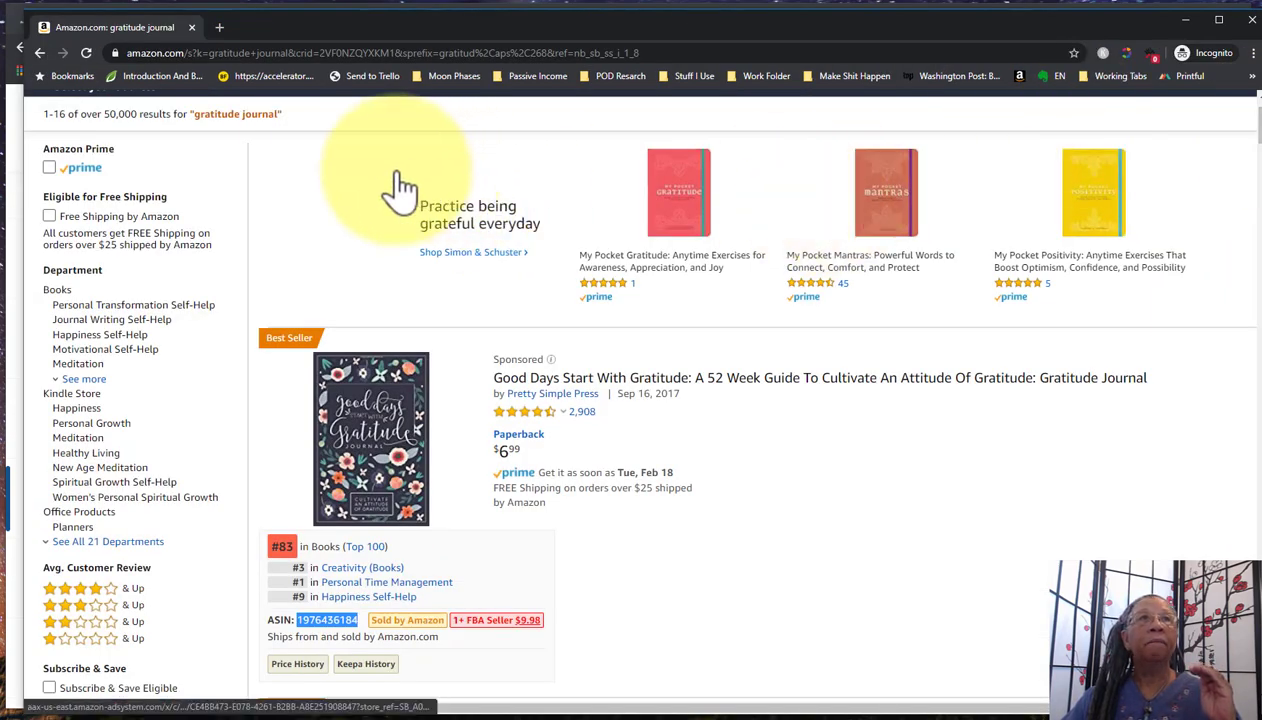
{"action": "scroll", "coordinate": [390, 195], "scroll_direction": "up", "scroll_amount": 1}
{"action": "left_click", "coordinate": [351, 112]}
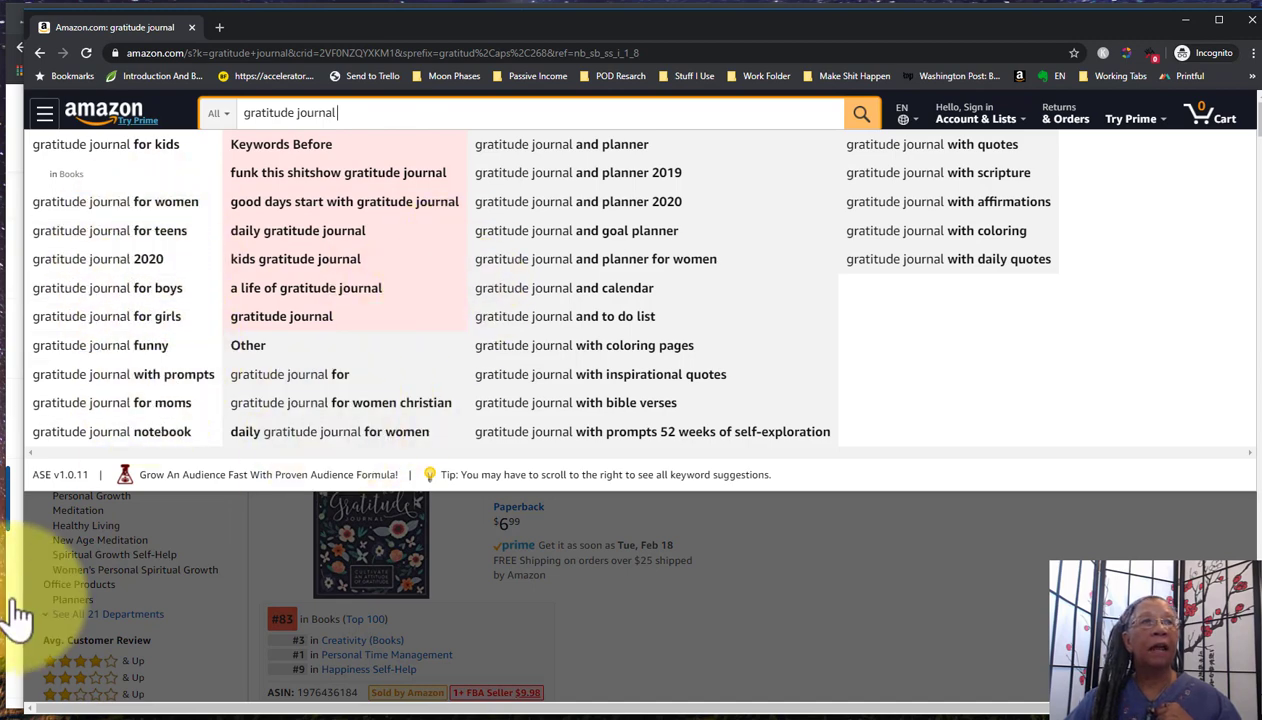
- Return to Book Scout and look through the journal's keyword list, checking the phrases with their rank and search volume
{"action": "key", "text": "alt+Tab"}
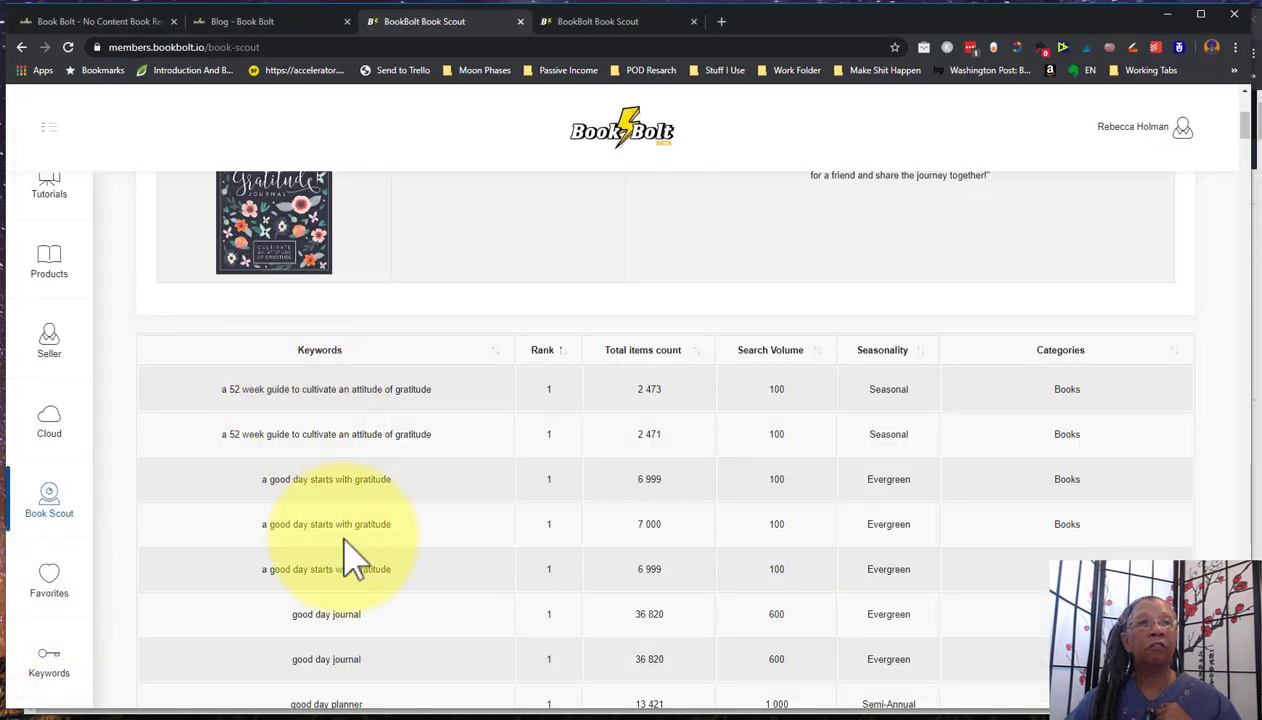
{"action": "scroll", "coordinate": [352, 550], "scroll_direction": "down", "scroll_amount": 7}
{"action": "scroll", "coordinate": [352, 555], "scroll_direction": "down", "scroll_amount": 9}
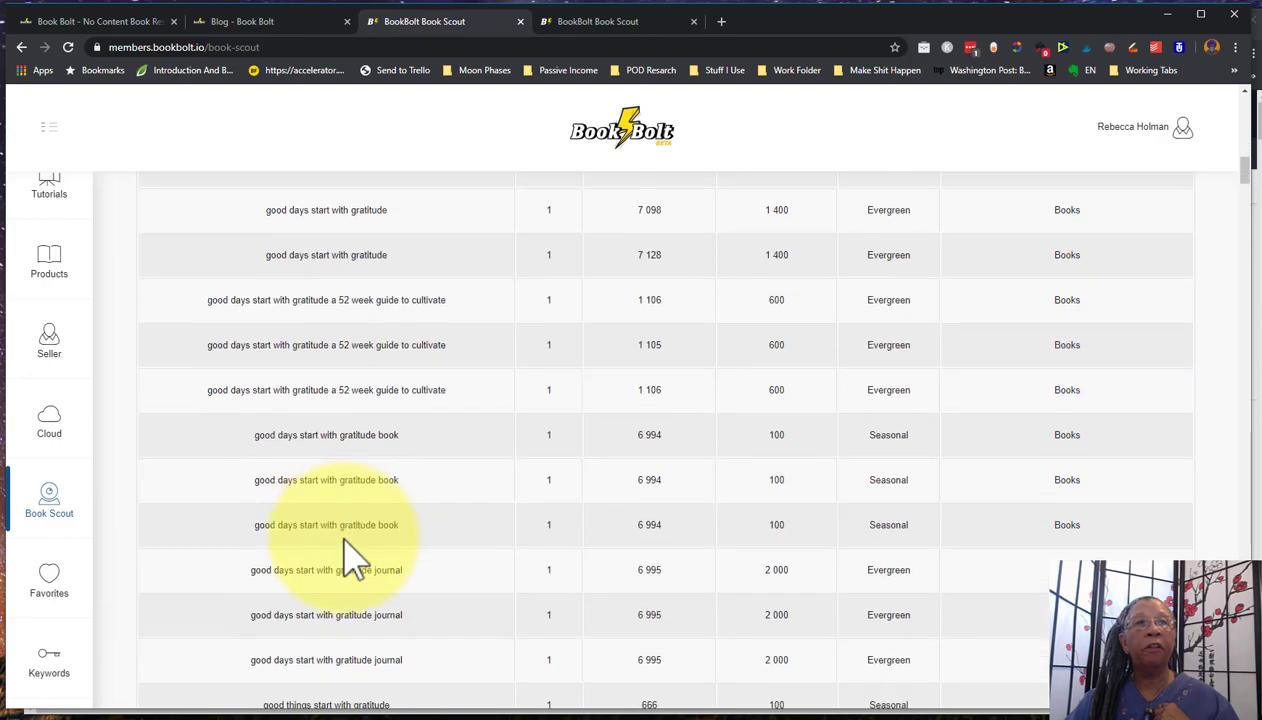
{"action": "scroll", "coordinate": [352, 555], "scroll_direction": "down", "scroll_amount": 13}
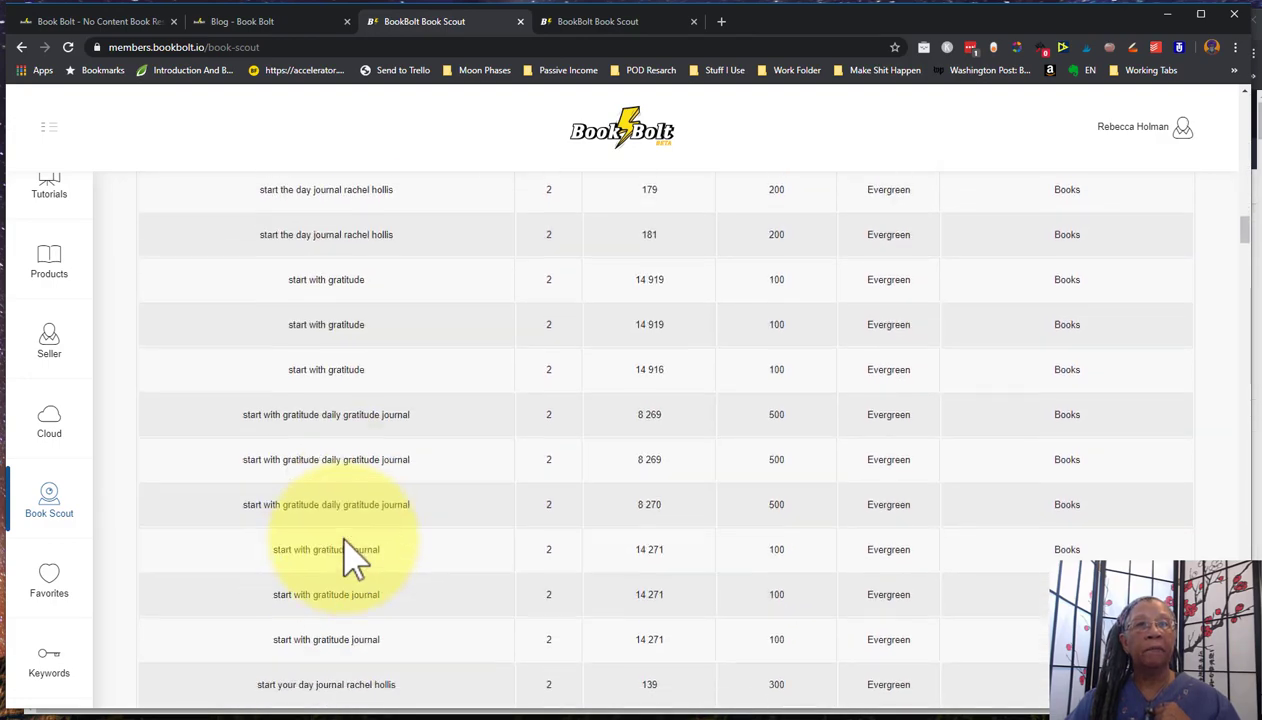
{"action": "scroll", "coordinate": [352, 555], "scroll_direction": "up", "scroll_amount": 12}
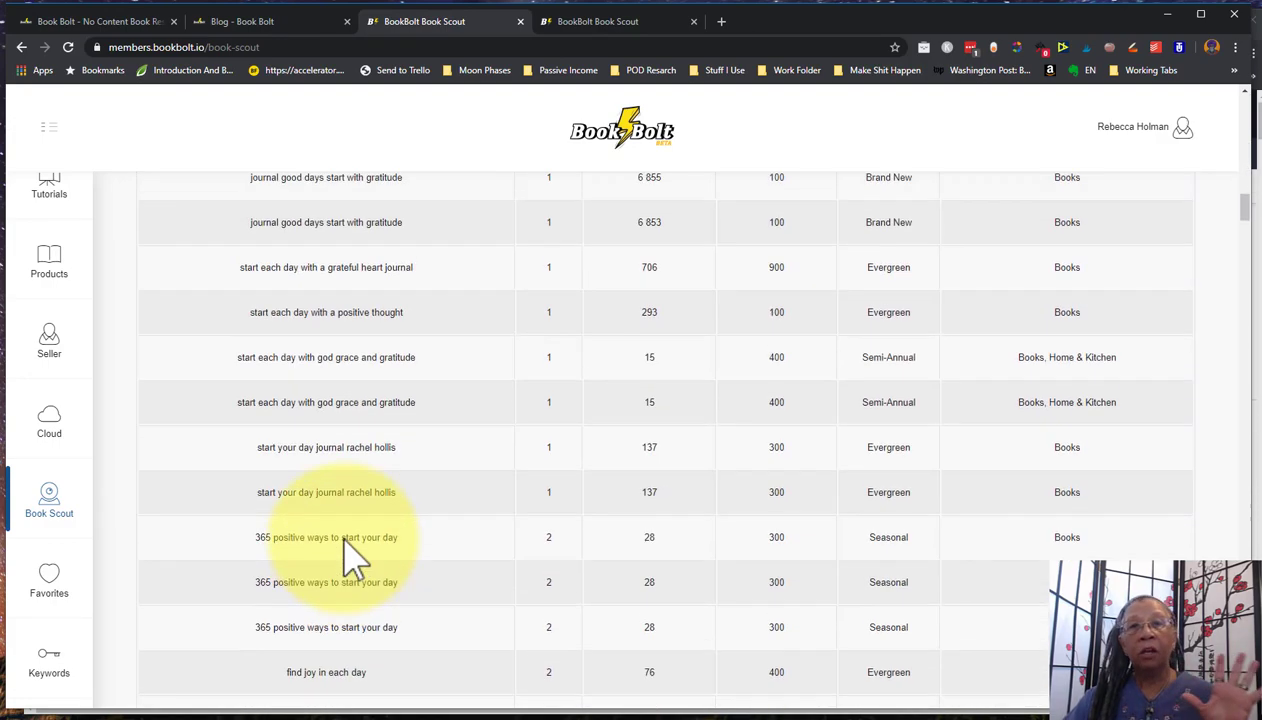
{"action": "scroll", "coordinate": [352, 555], "scroll_direction": "up", "scroll_amount": 10}
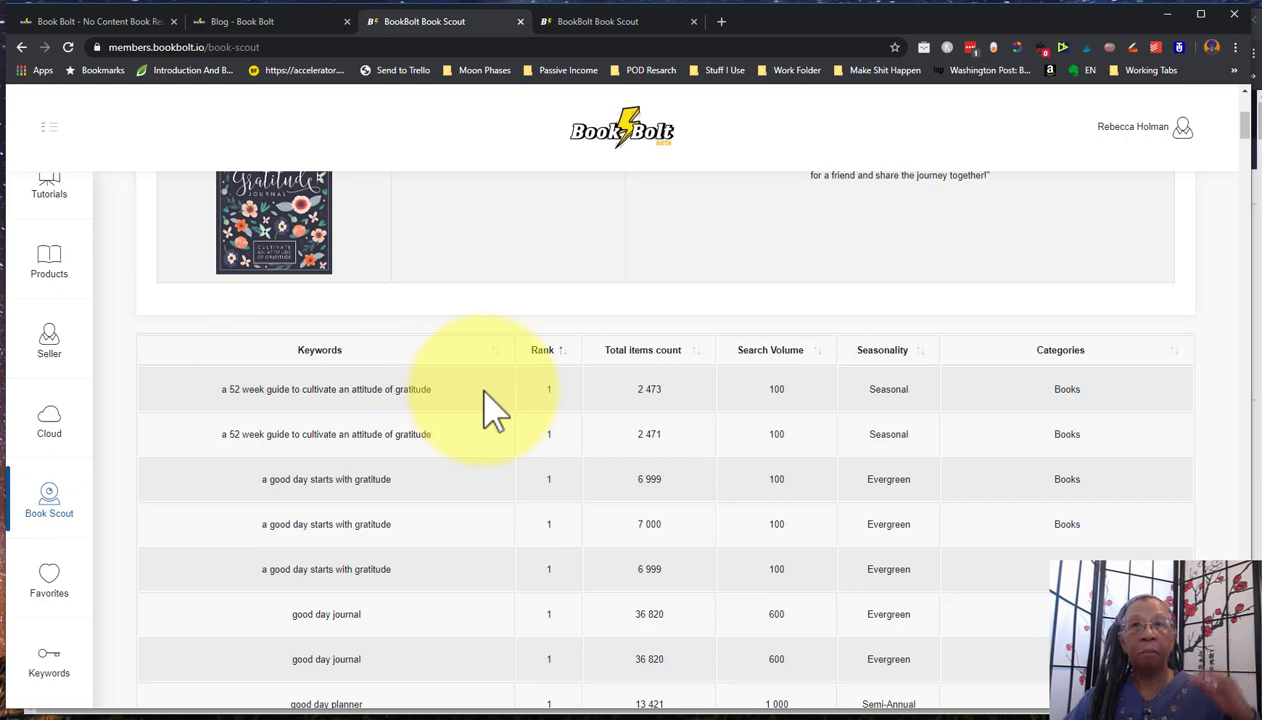
- Sort the keyword table by descending rank, return it to ascending rank, and review the total item counts
{"action": "left_click", "coordinate": [560, 355]}
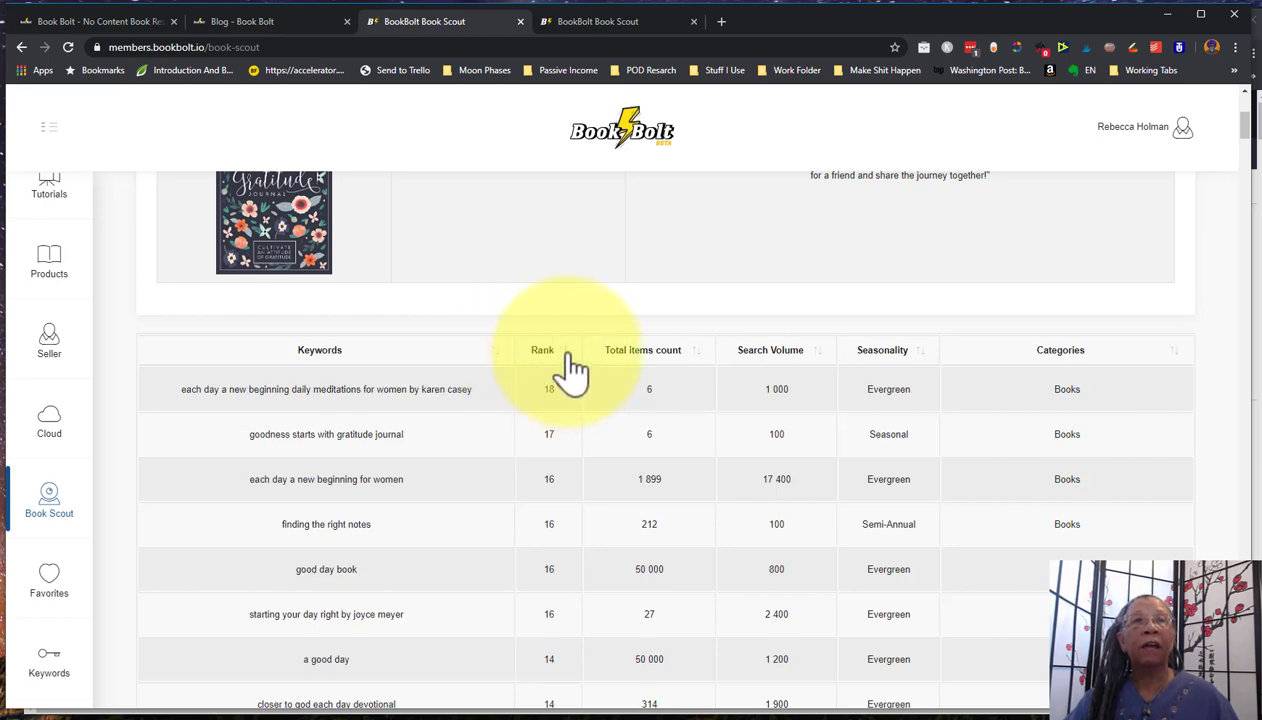
{"action": "left_click", "coordinate": [560, 355]}
{"action": "left_click", "coordinate": [562, 355]}
{"action": "left_click", "coordinate": [565, 356]}
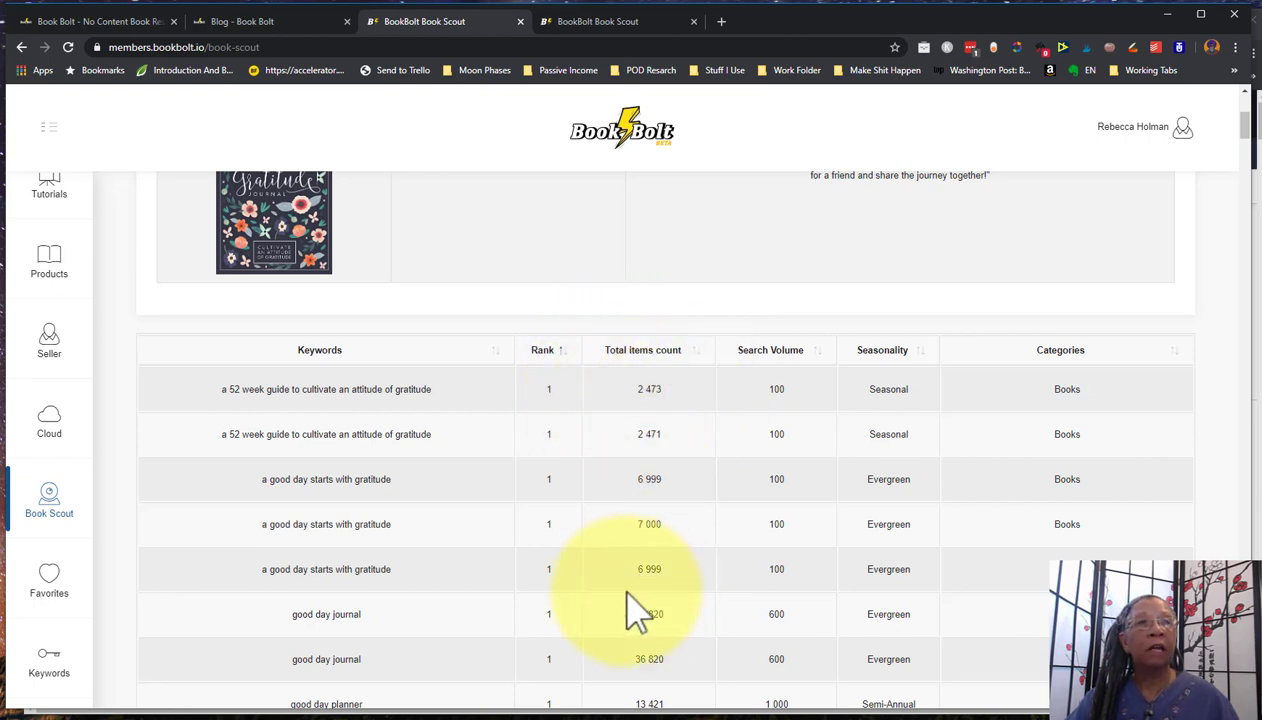
{"action": "scroll", "coordinate": [530, 595], "scroll_direction": "down", "scroll_amount": 1}
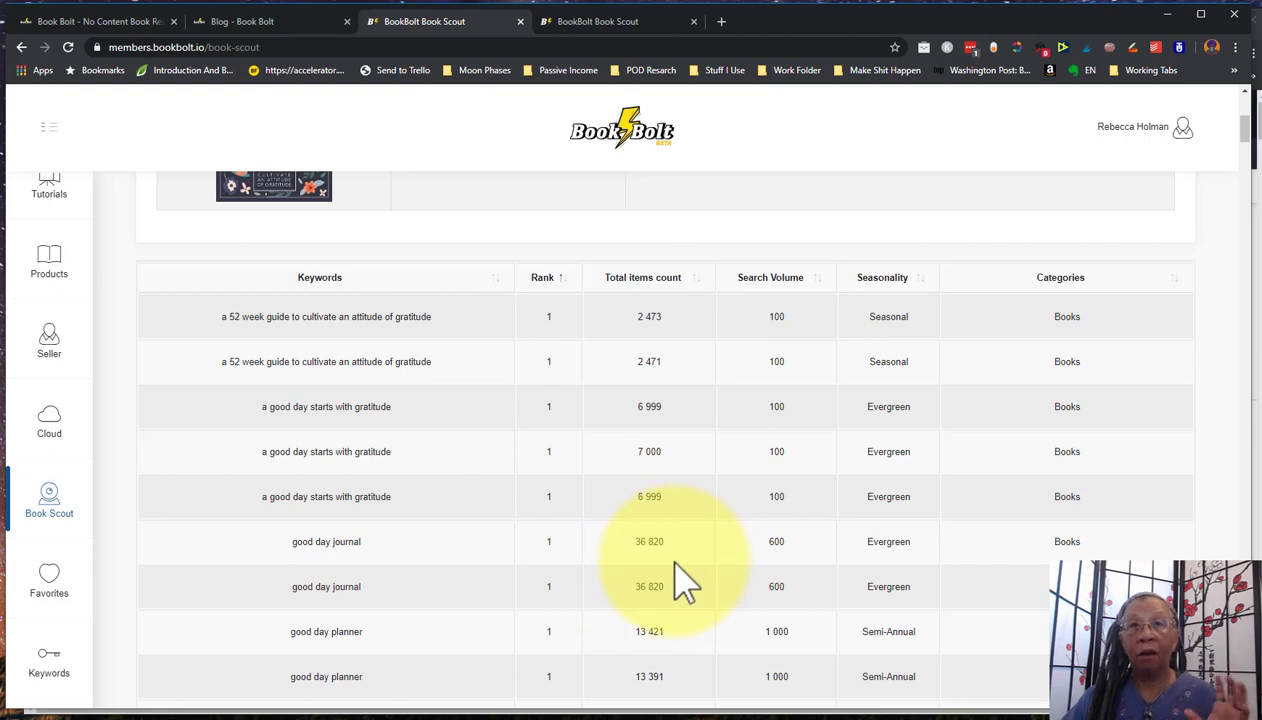
- Sort the gratitude journal's keyword table by search volume in descending order
{"action": "scroll", "coordinate": [688, 582], "scroll_direction": "up", "scroll_amount": 2}
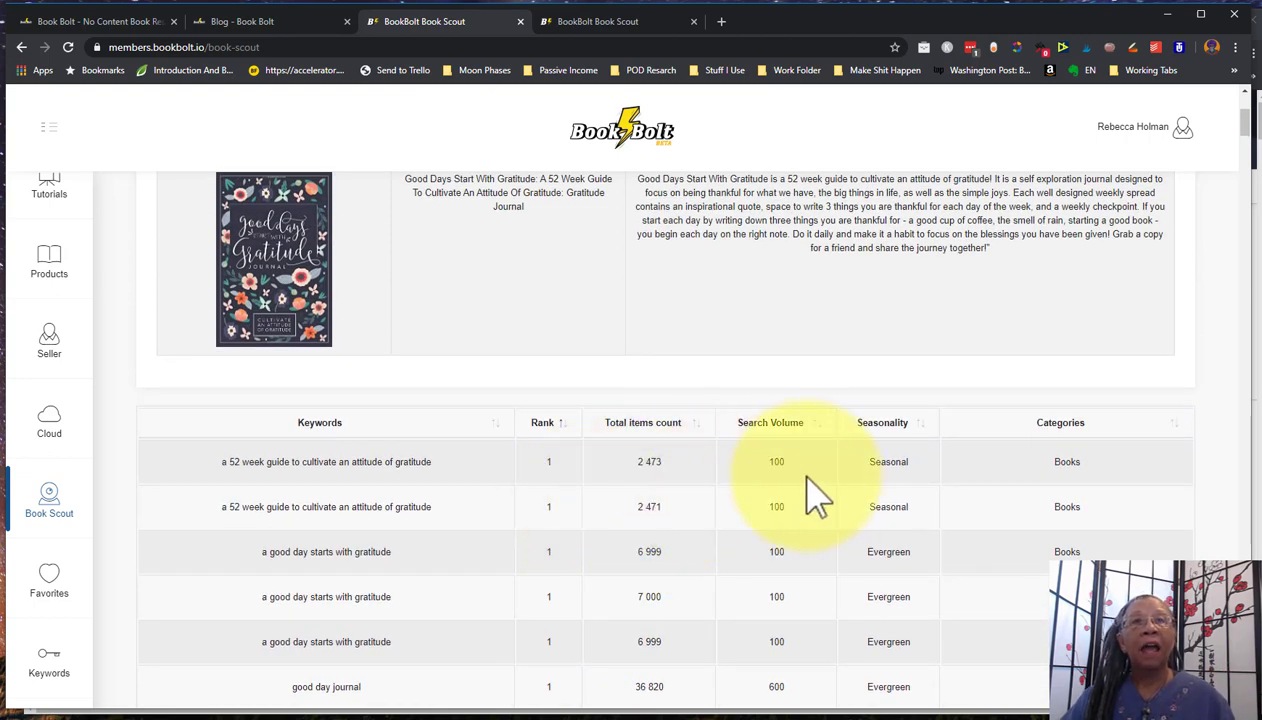
{"action": "scroll", "coordinate": [808, 498], "scroll_direction": "down", "scroll_amount": 2}
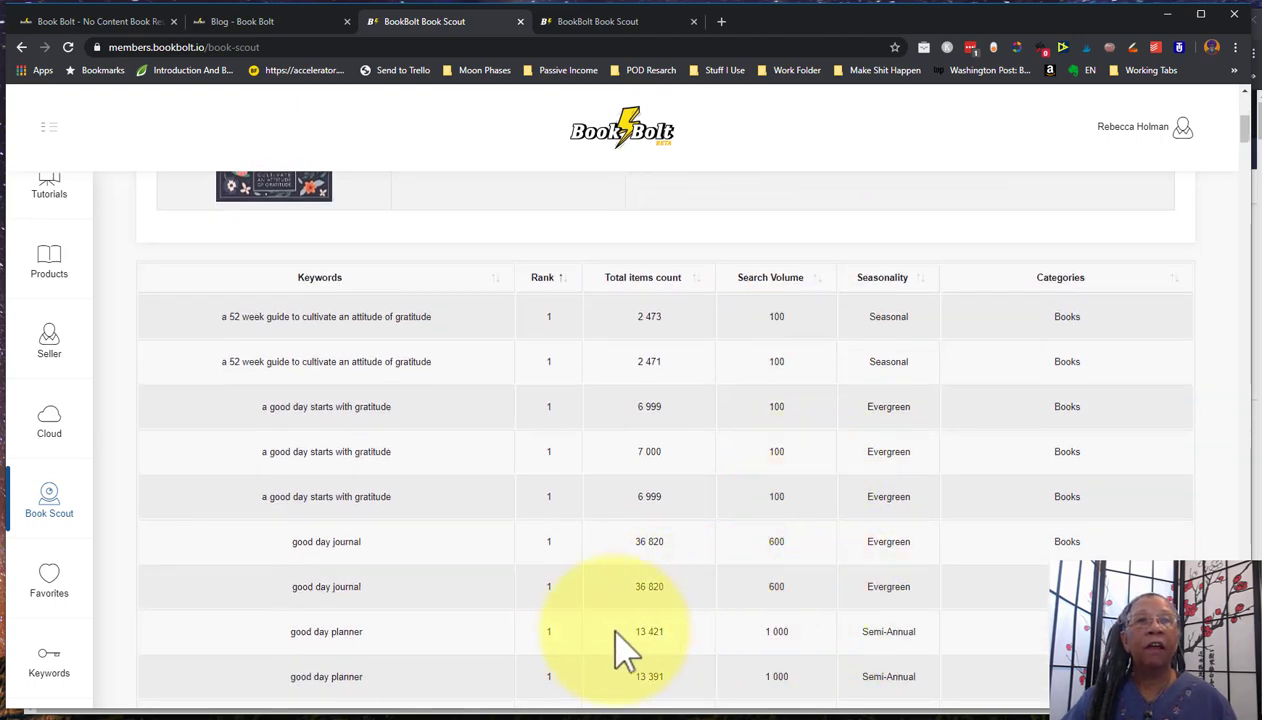
{"action": "scroll", "coordinate": [625, 645], "scroll_direction": "down", "scroll_amount": 2}
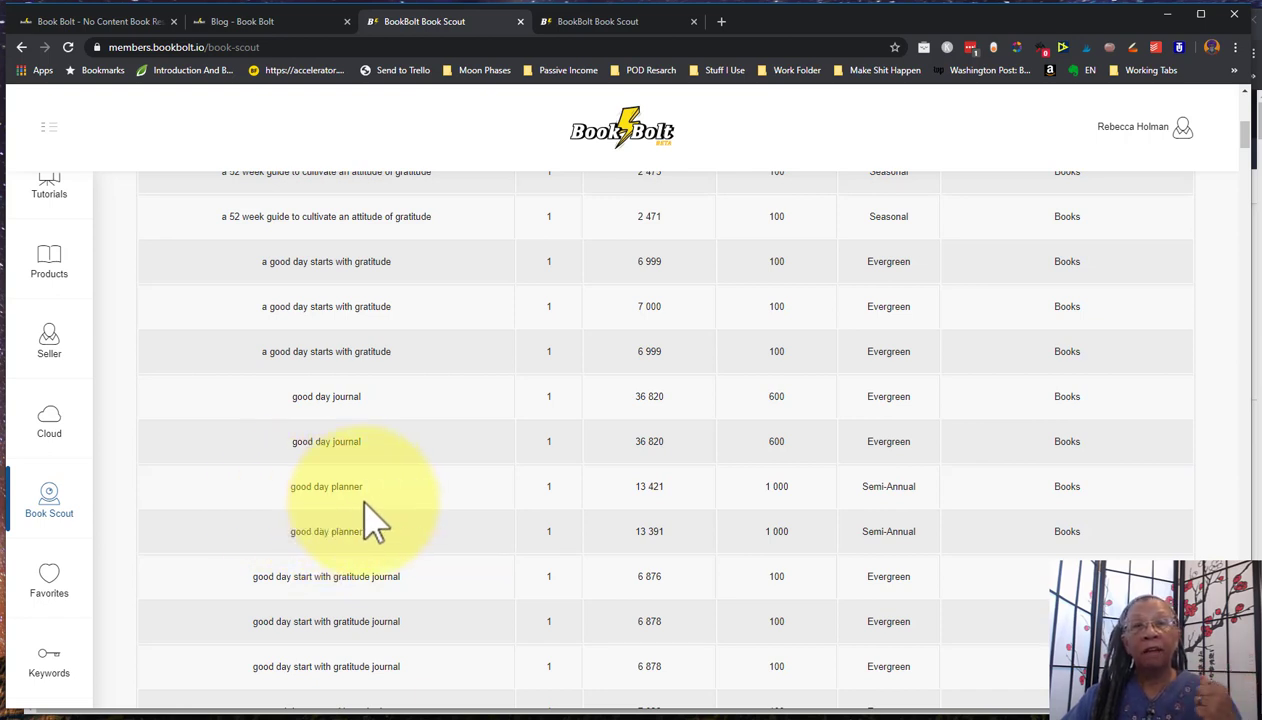
{"action": "scroll", "coordinate": [370, 520], "scroll_direction": "up", "scroll_amount": 3}
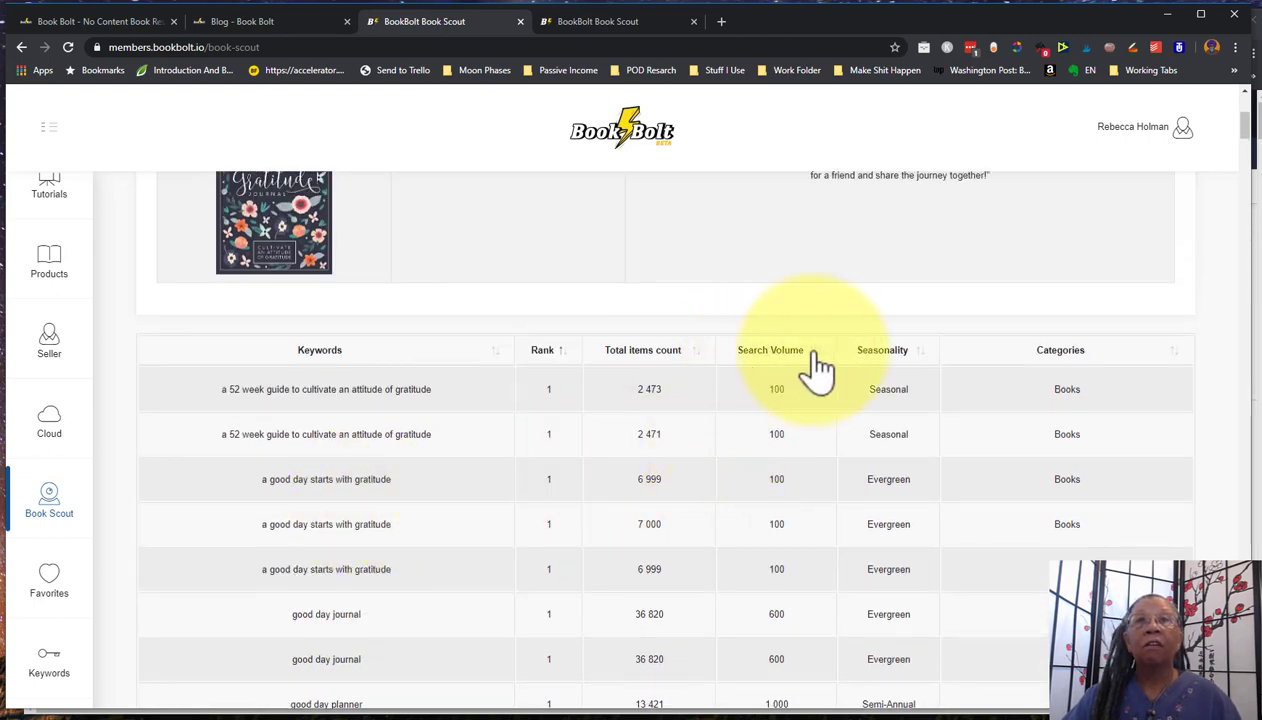
{"action": "left_click", "coordinate": [818, 354]}
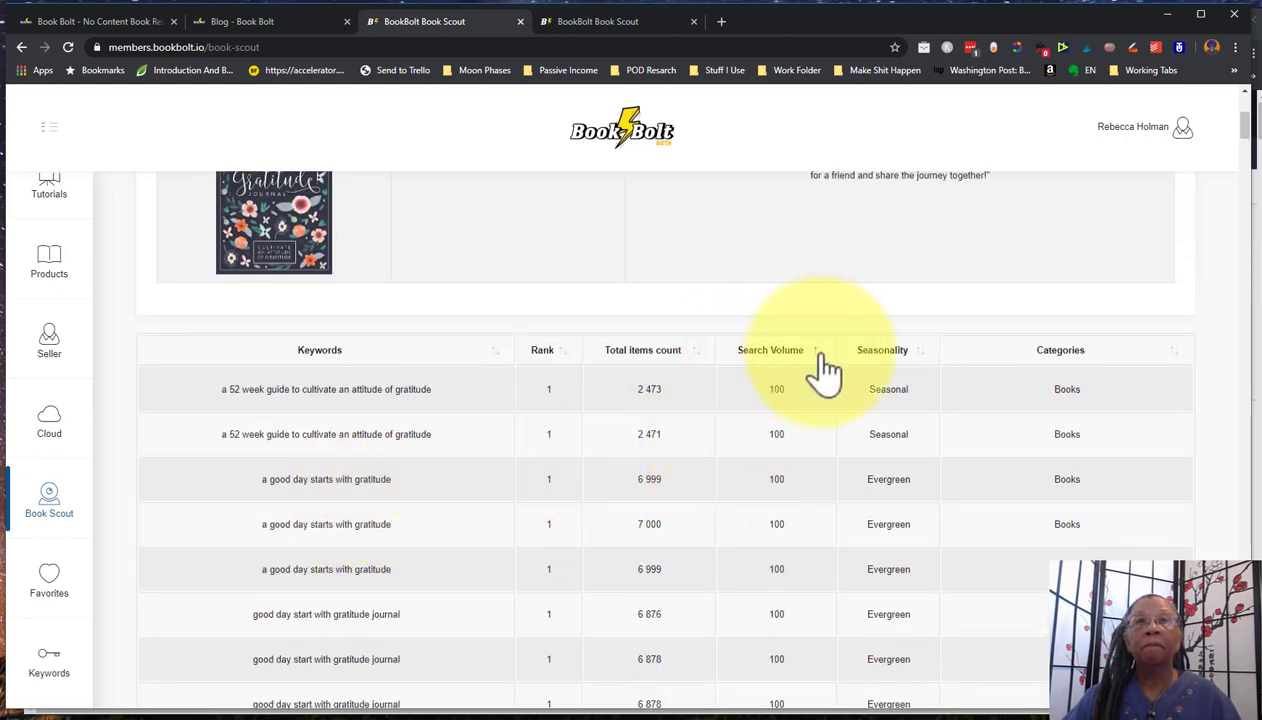
{"action": "left_click", "coordinate": [818, 355]}
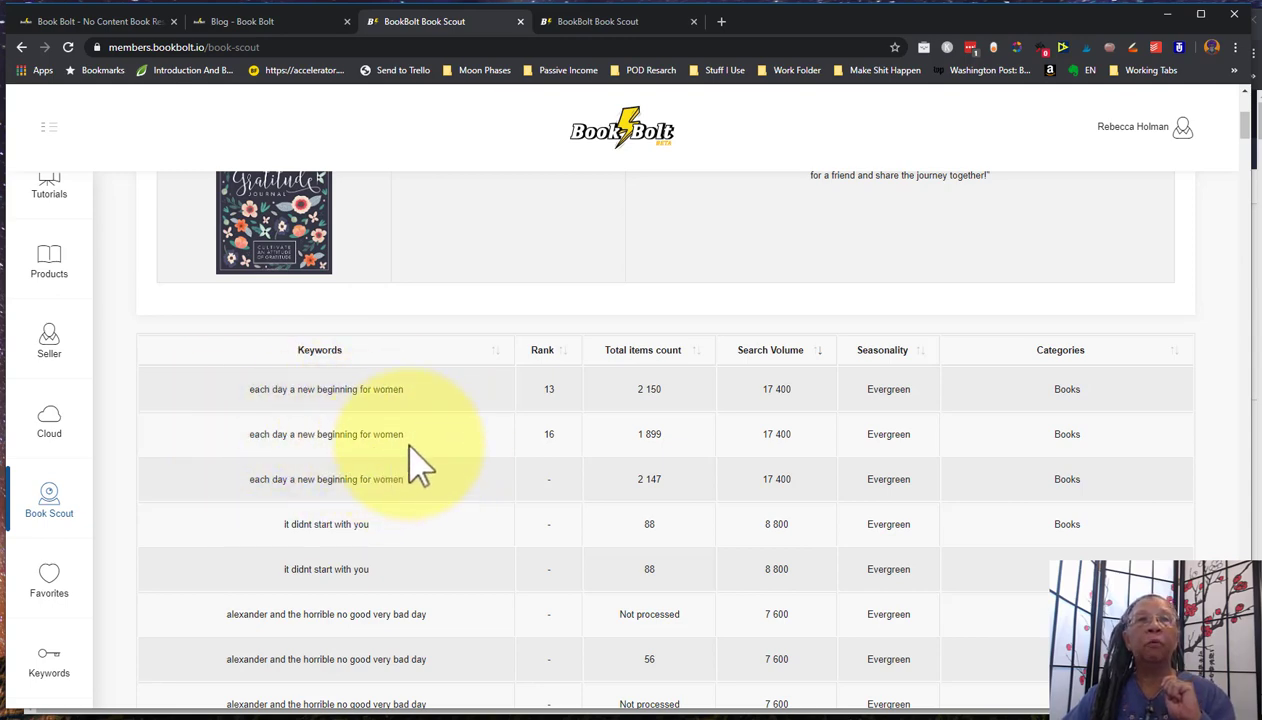
- Review the highest-volume keyword phrases for the gratitude journal, checking each one's rank, total items count and seasonality
{"action": "scroll", "coordinate": [418, 465], "scroll_direction": "down", "scroll_amount": 3}
{"action": "scroll", "coordinate": [420, 465], "scroll_direction": "down", "scroll_amount": 8}
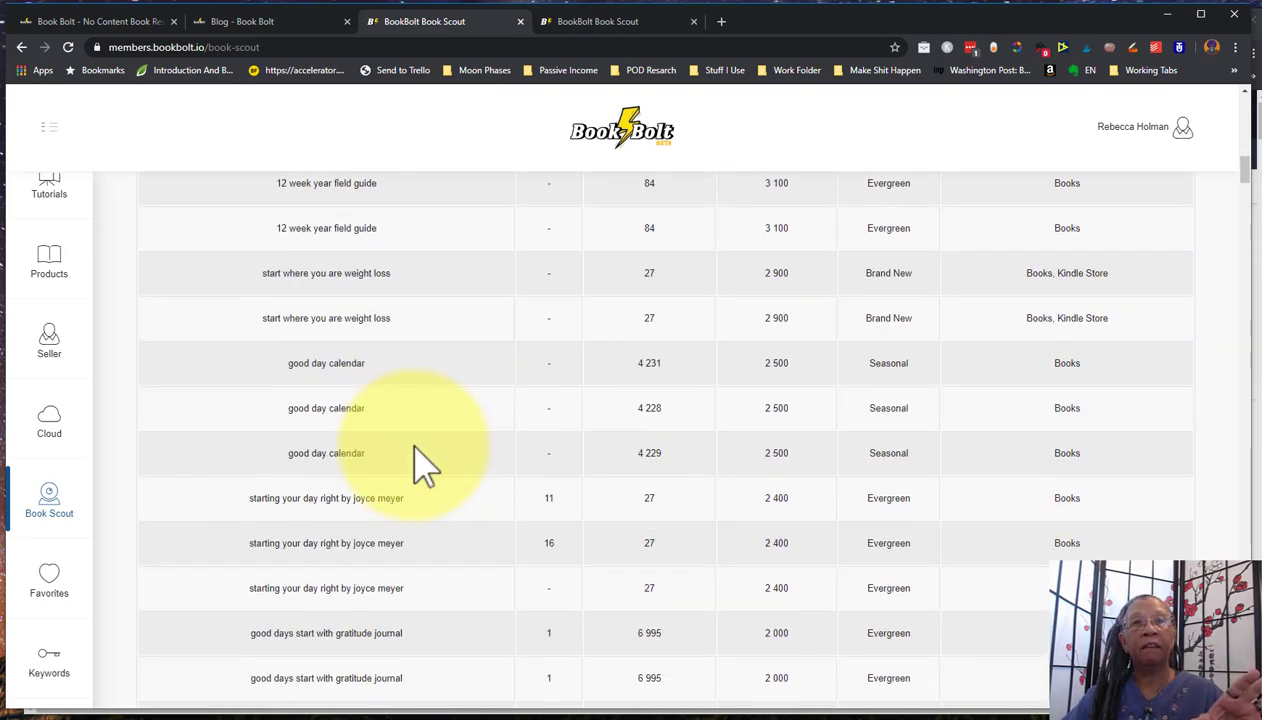
{"action": "scroll", "coordinate": [418, 460], "scroll_direction": "up", "scroll_amount": 10}
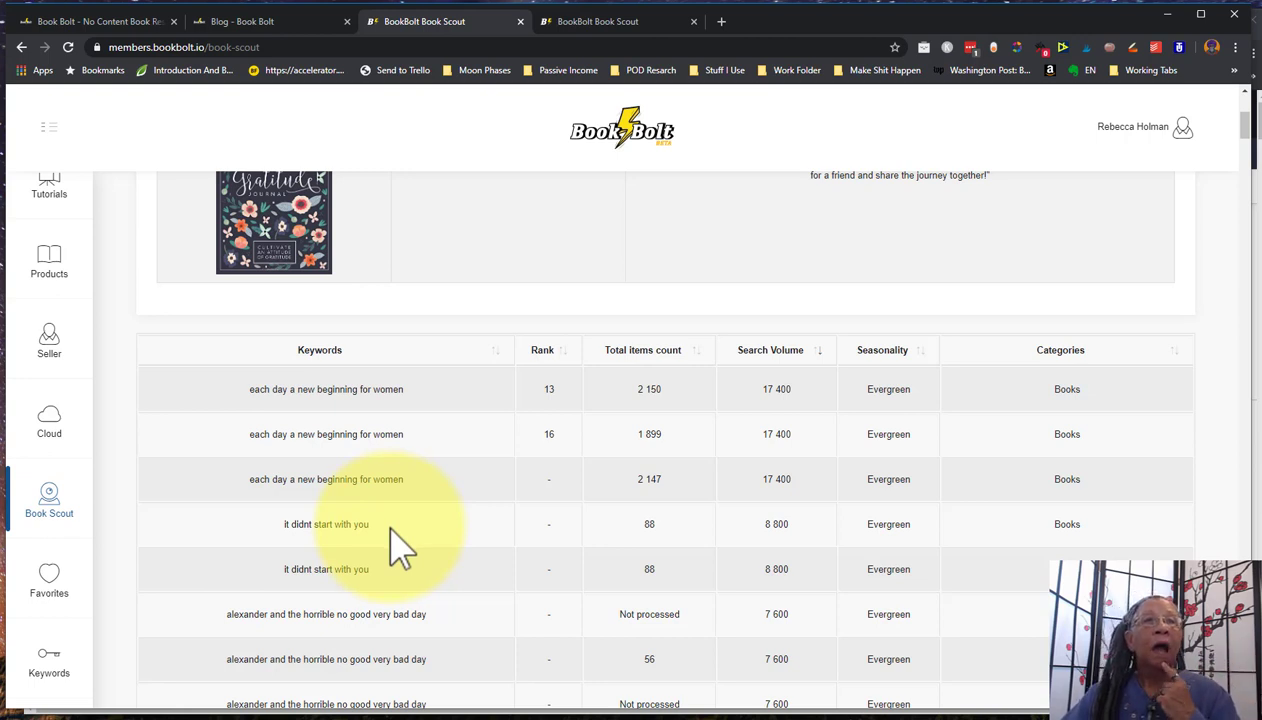
{"action": "scroll", "coordinate": [398, 545], "scroll_direction": "down", "scroll_amount": 2}
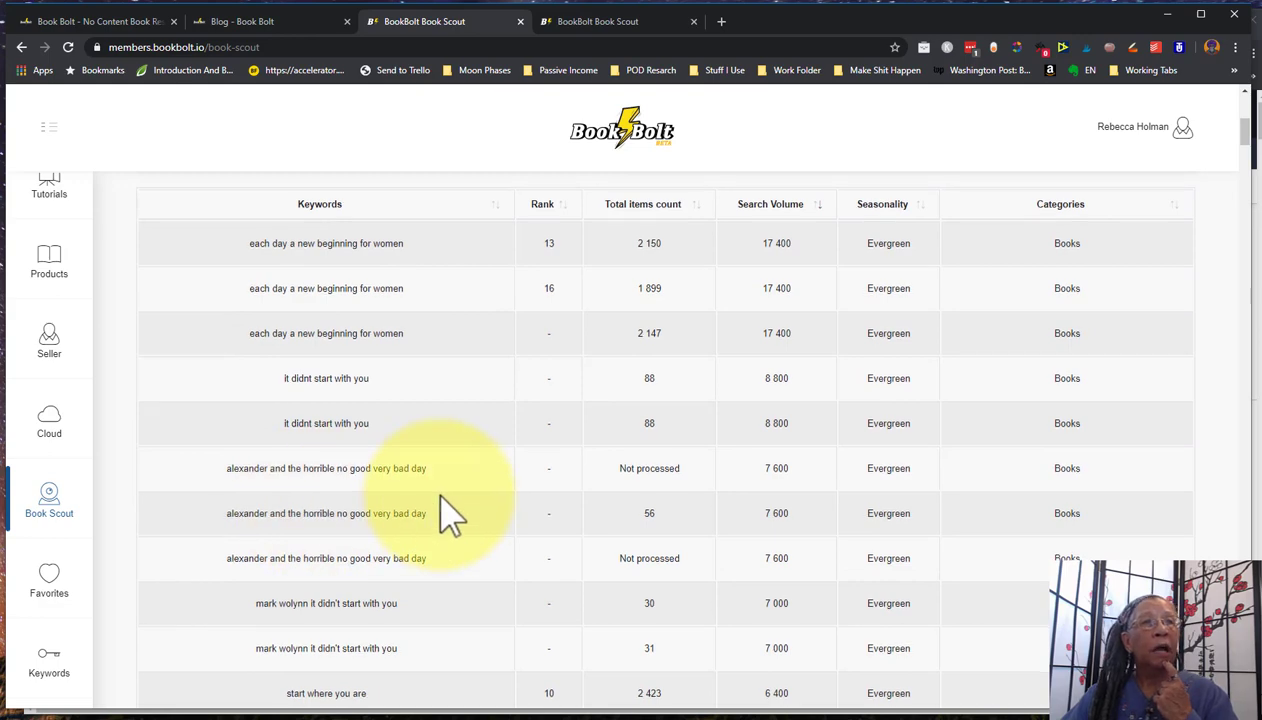
{"action": "scroll", "coordinate": [450, 515], "scroll_direction": "down", "scroll_amount": 2}
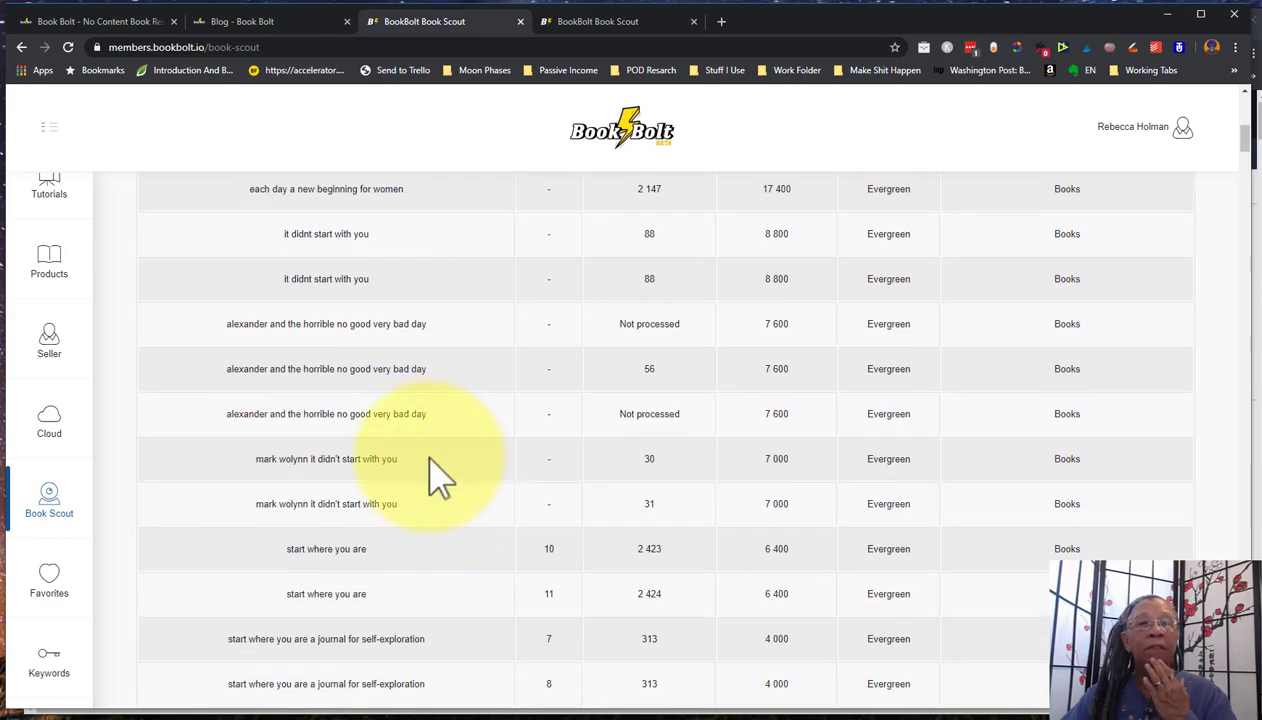
{"action": "scroll", "coordinate": [440, 478], "scroll_direction": "down", "scroll_amount": 4}
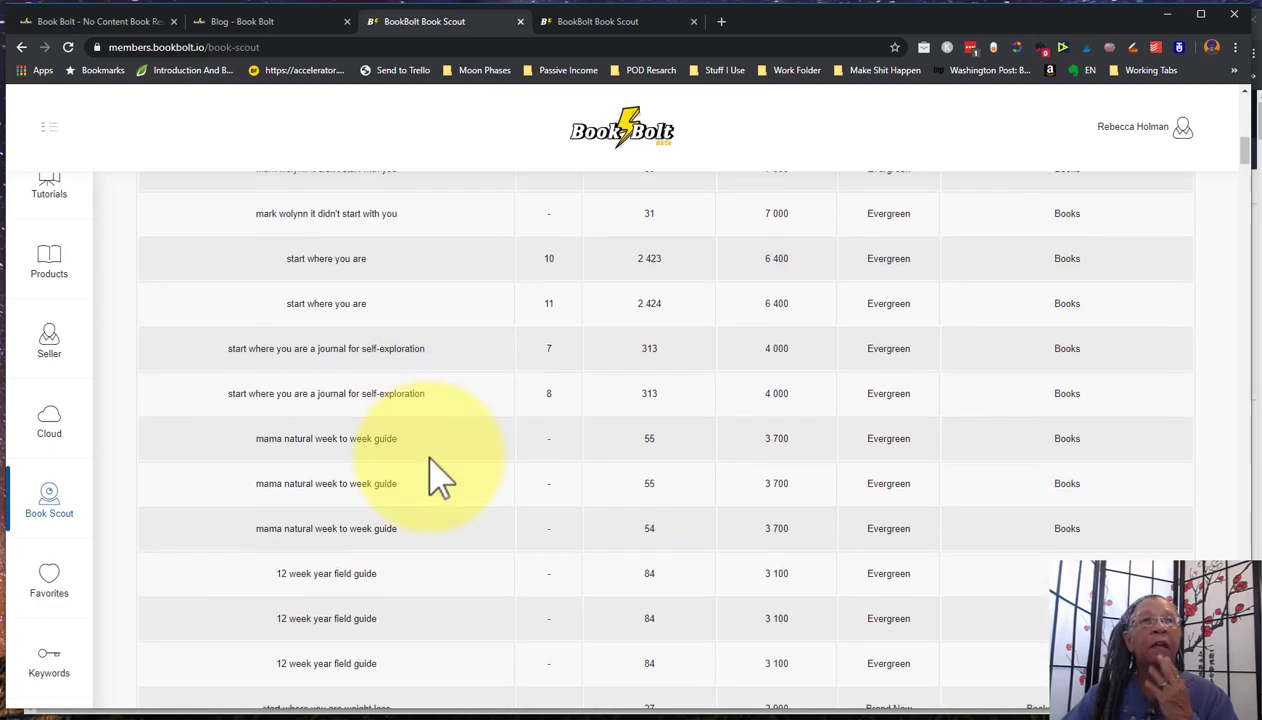
{"action": "scroll", "coordinate": [435, 475], "scroll_direction": "down", "scroll_amount": 3}
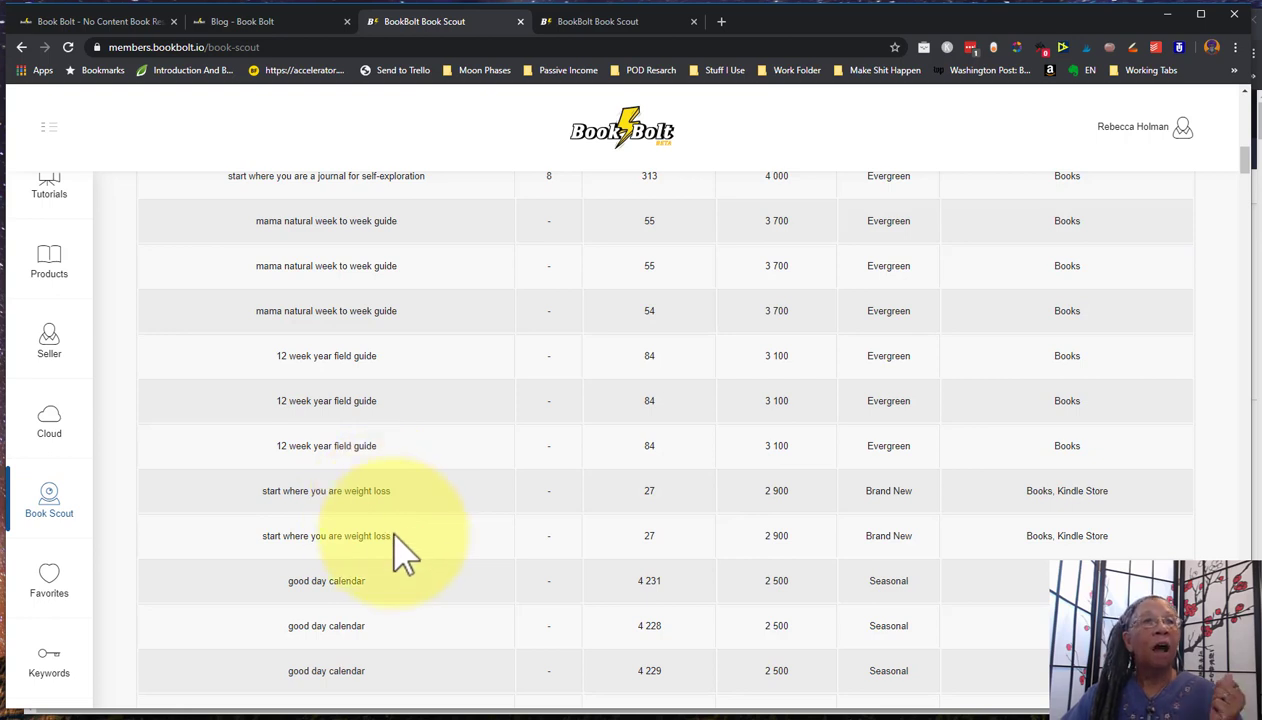
{"action": "scroll", "coordinate": [330, 520], "scroll_direction": "down", "scroll_amount": 2}
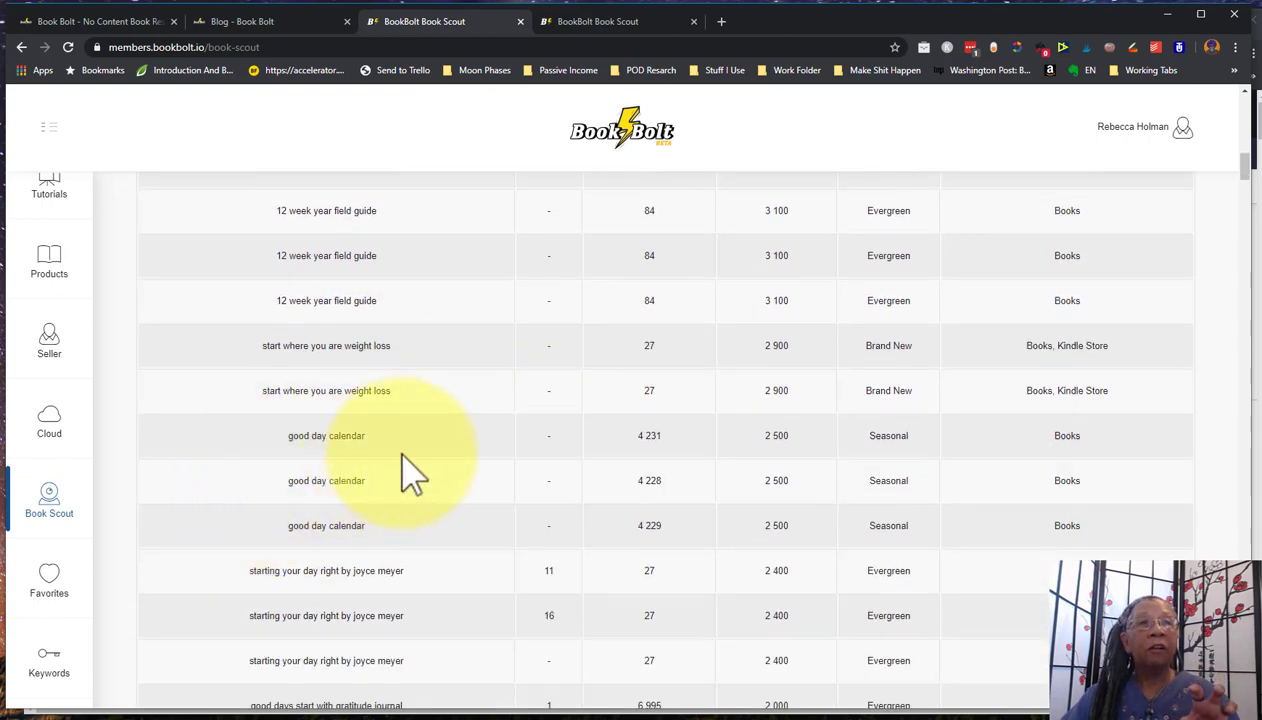
{"action": "scroll", "coordinate": [410, 475], "scroll_direction": "down", "scroll_amount": 2}
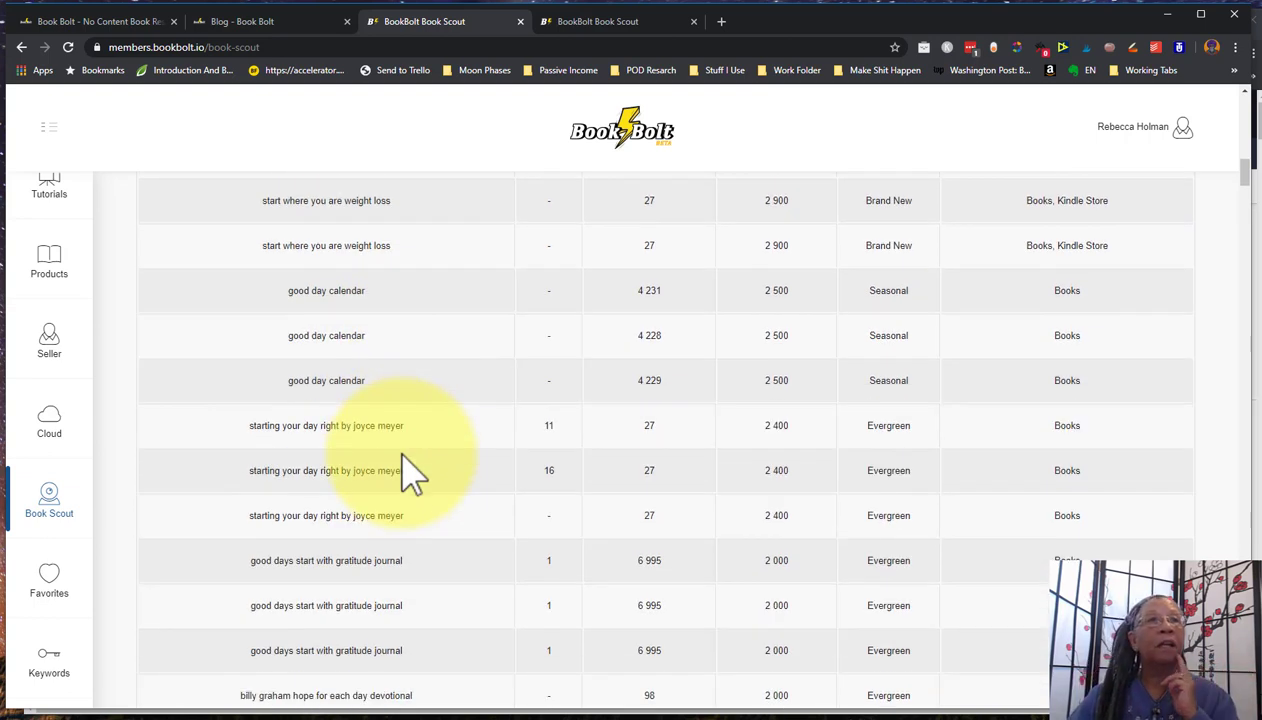
{"action": "scroll", "coordinate": [408, 473], "scroll_direction": "down", "scroll_amount": 2}
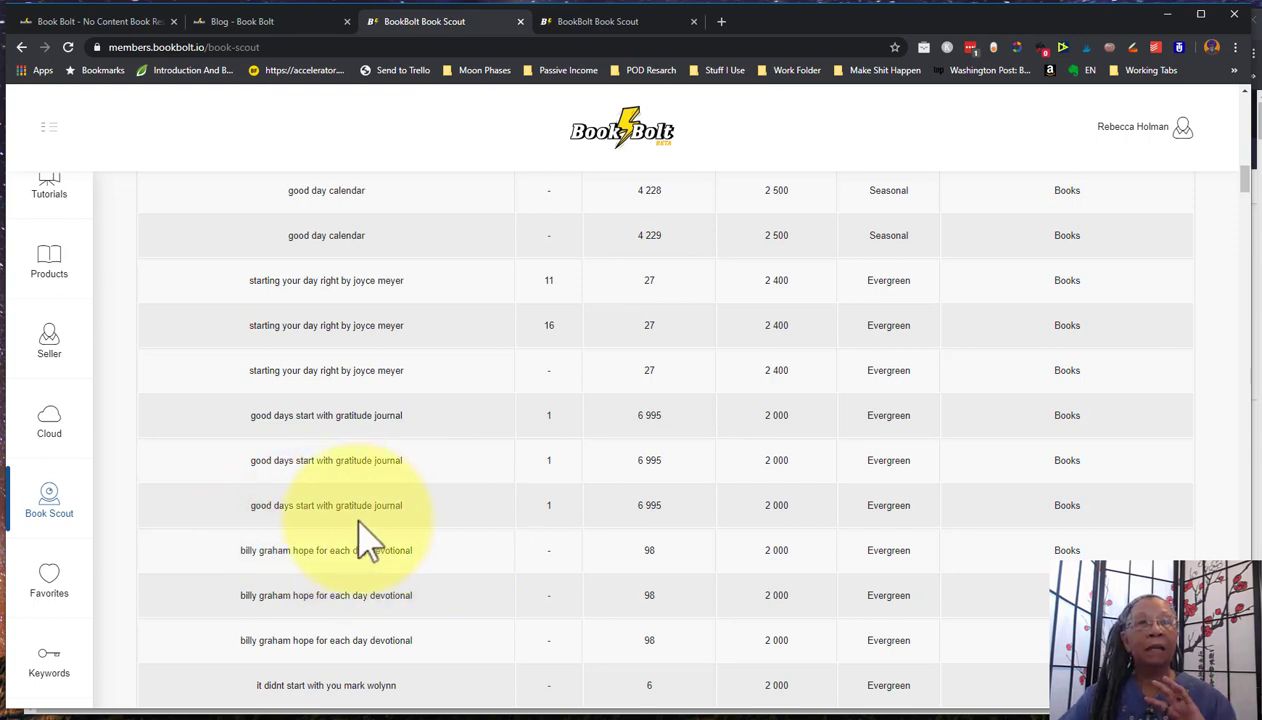
{"action": "scroll", "coordinate": [368, 540], "scroll_direction": "down", "scroll_amount": 2}
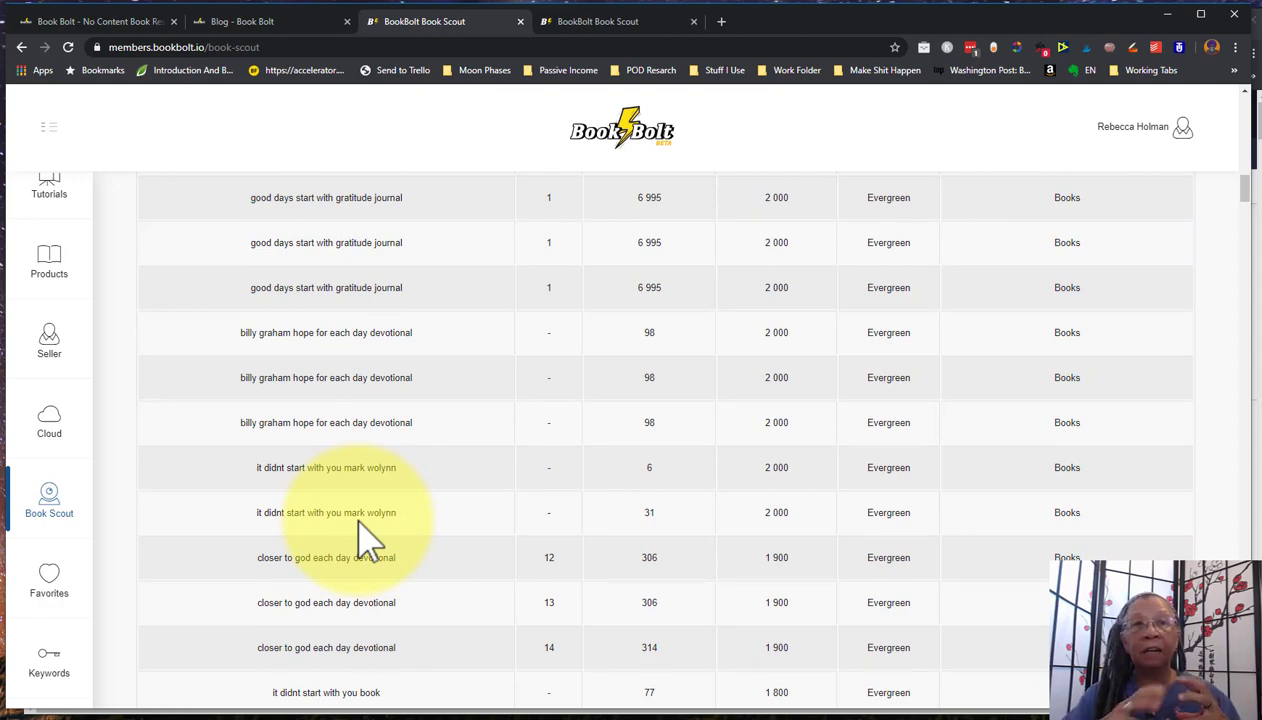
{"action": "scroll", "coordinate": [368, 540], "scroll_direction": "up", "scroll_amount": 10}
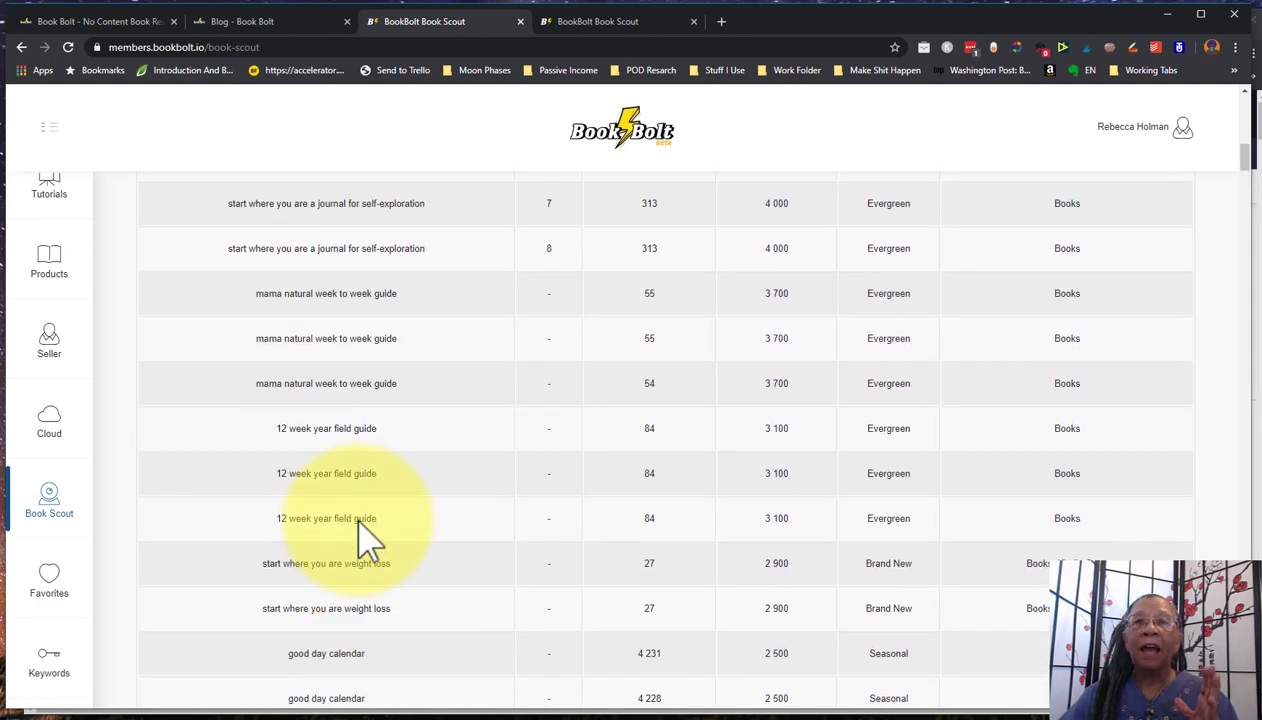
{"action": "scroll", "coordinate": [360, 522], "scroll_direction": "up", "scroll_amount": 4}
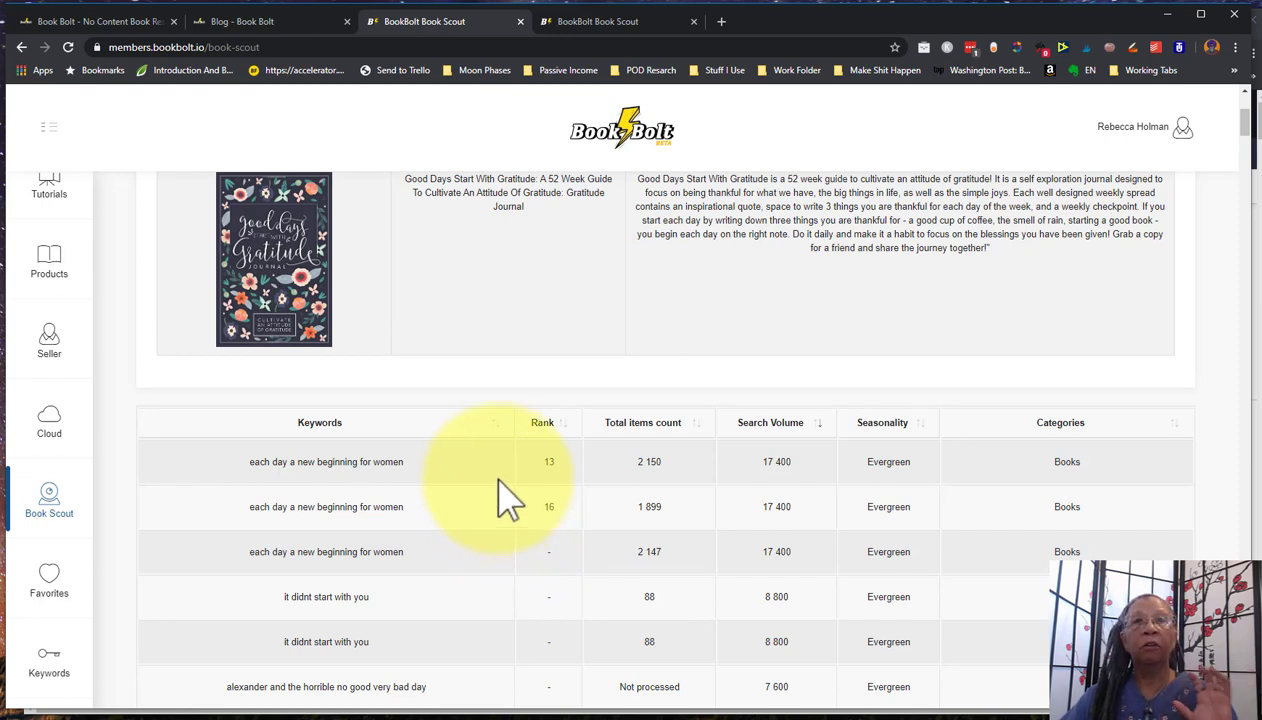
{"action": "scroll", "coordinate": [509, 500], "scroll_direction": "down", "scroll_amount": 3}
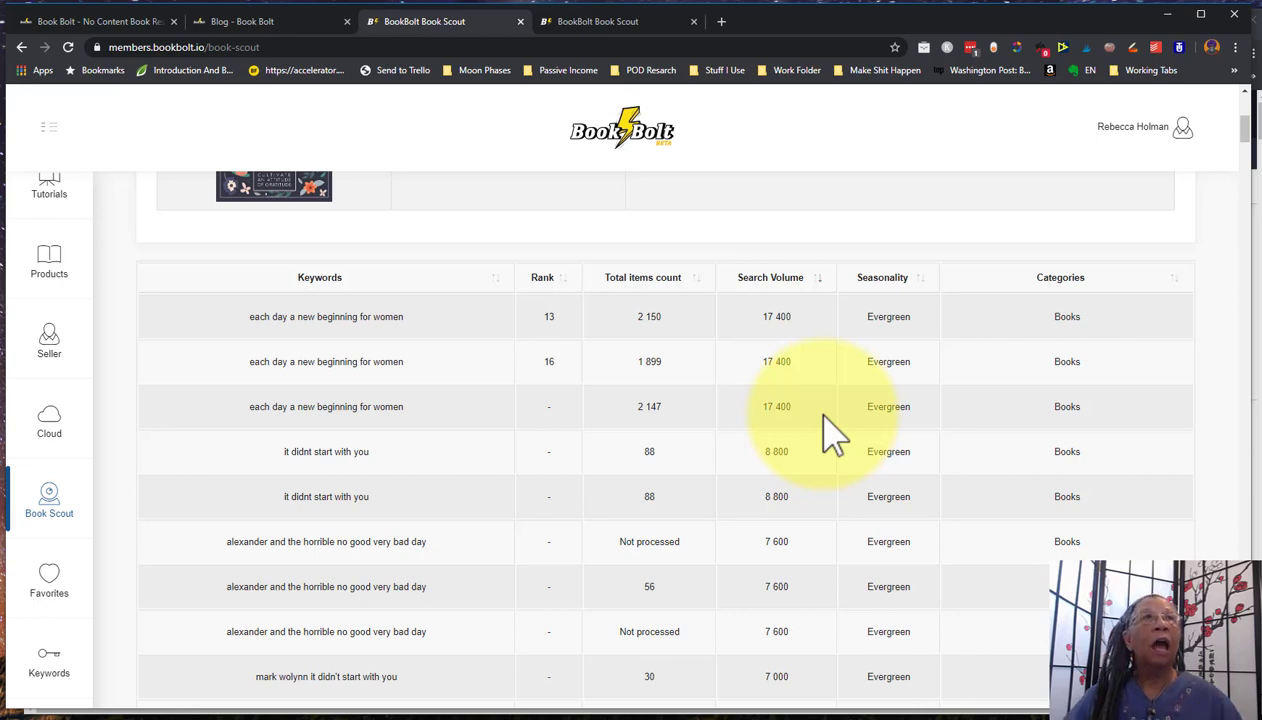
- Switch to the Book Bolt blog and open the article "Book Scout – The #1 Way To Grab Your Competitor's Keyword Strategy"
{"action": "left_click", "coordinate": [288, 27]}
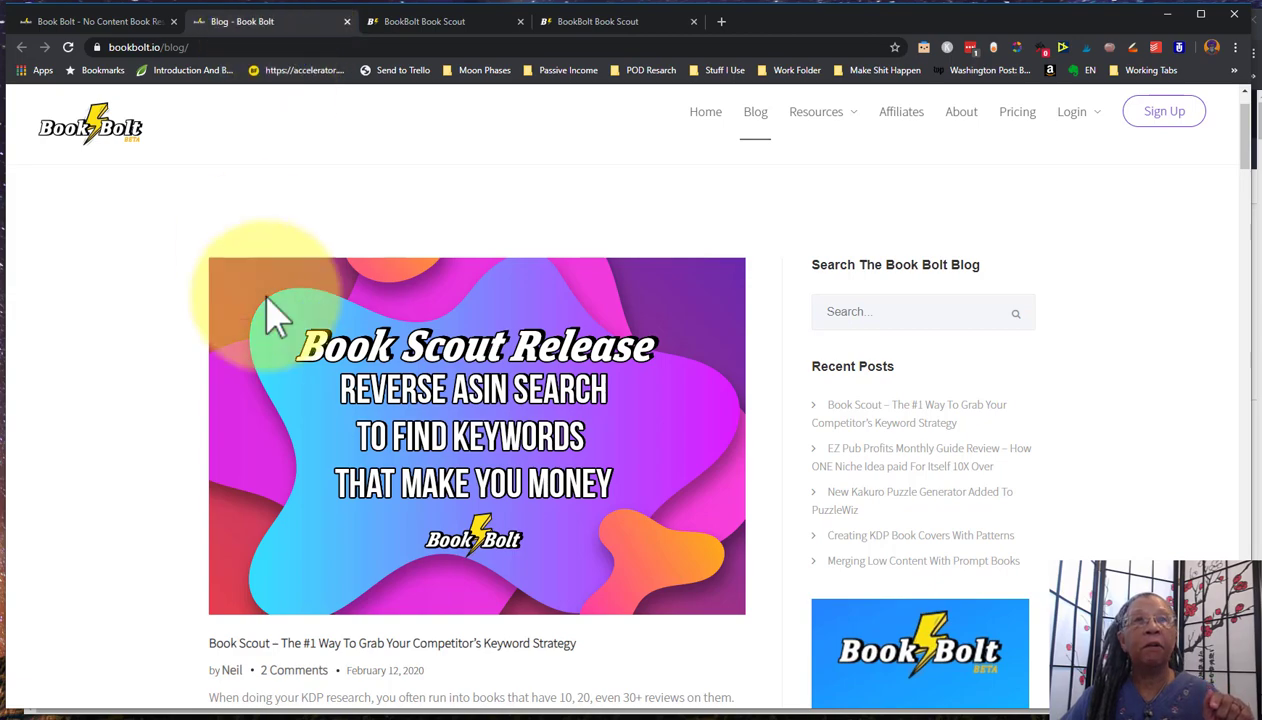
{"action": "scroll", "coordinate": [447, 390], "scroll_direction": "down", "scroll_amount": 10}
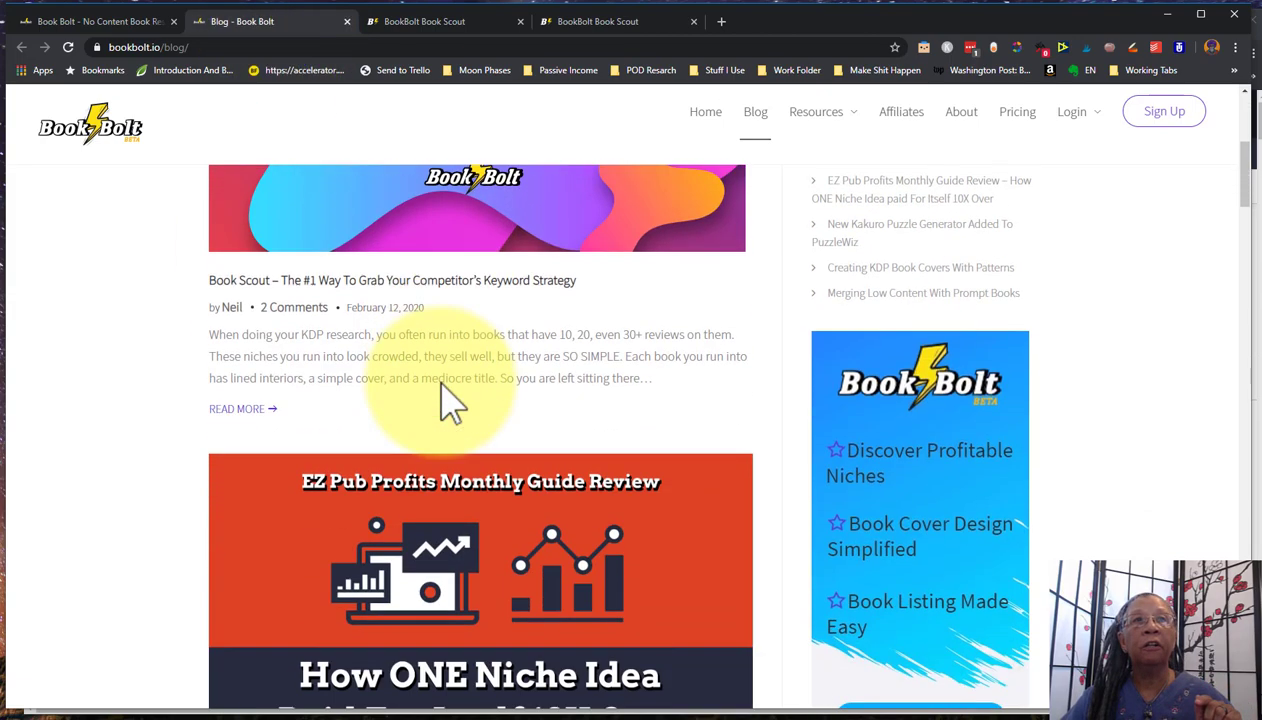
{"action": "scroll", "coordinate": [447, 403], "scroll_direction": "up", "scroll_amount": 10}
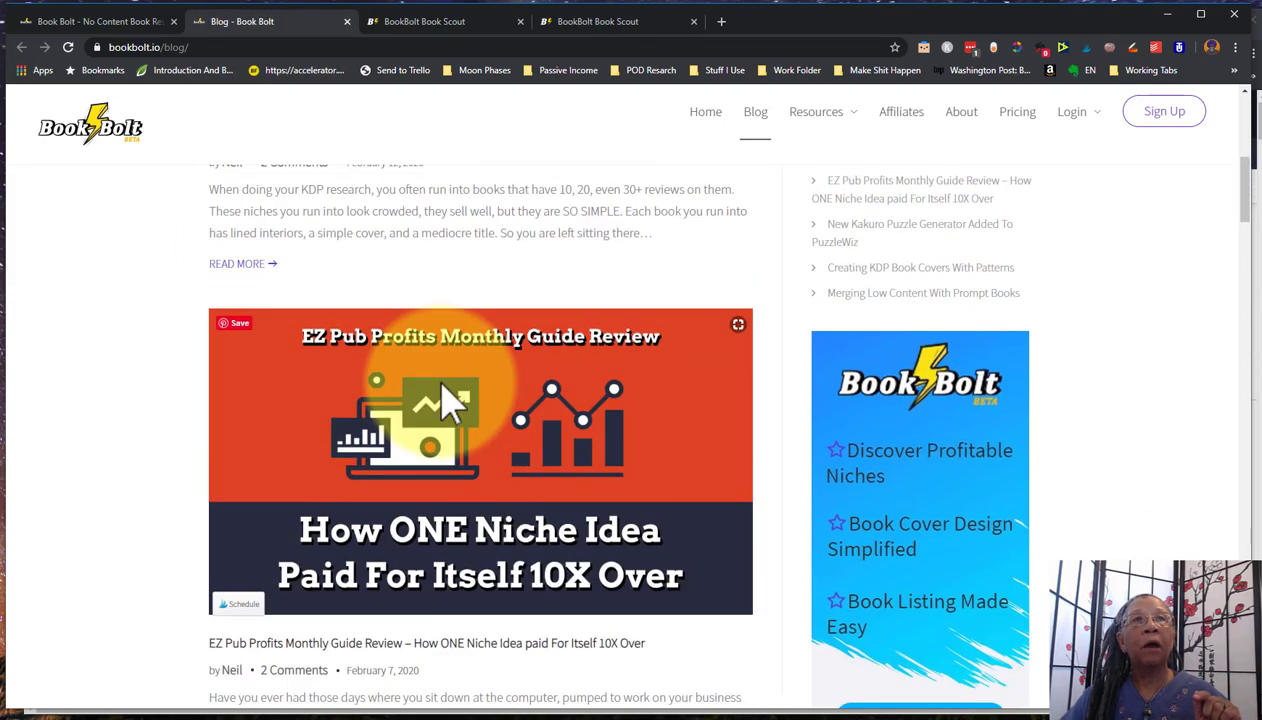
{"action": "scroll", "coordinate": [432, 470], "scroll_direction": "down", "scroll_amount": 3}
{"action": "left_click", "coordinate": [420, 508]}
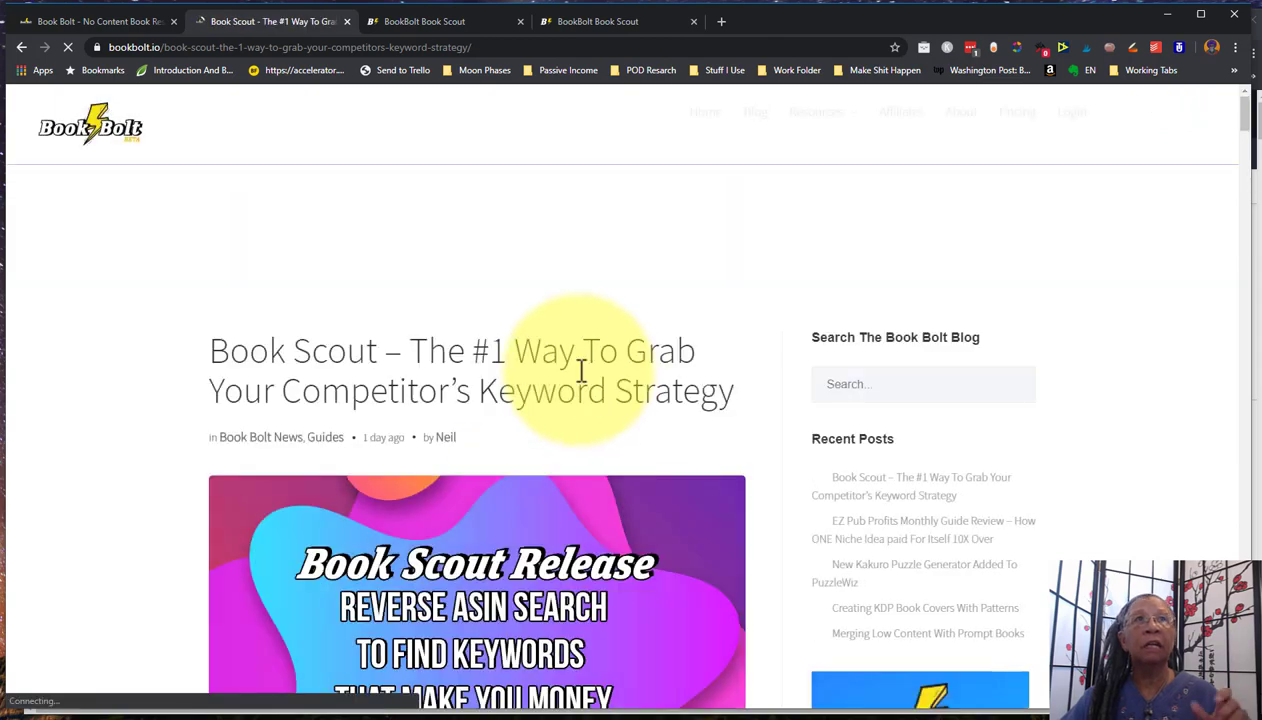
- Skim the Book Scout article, including its password book example, and return to the article's title
{"action": "scroll", "coordinate": [580, 370], "scroll_direction": "down", "scroll_amount": 10}
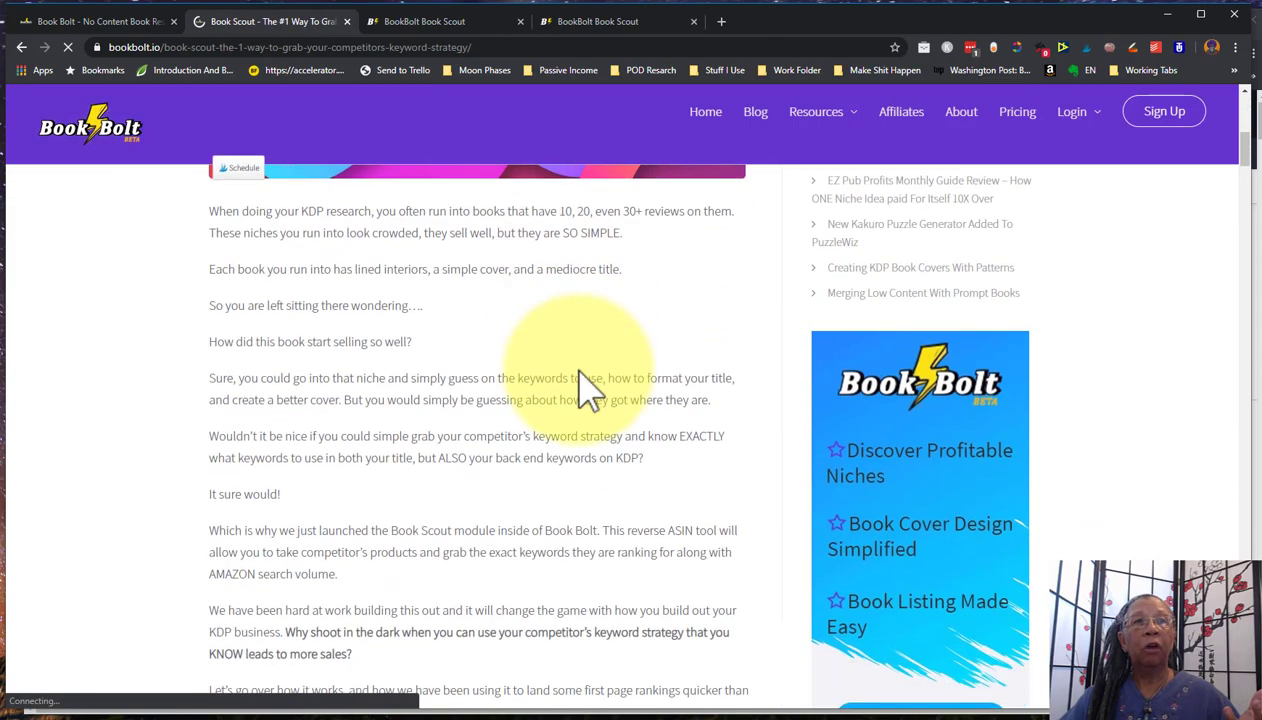
{"action": "scroll", "coordinate": [588, 385], "scroll_direction": "down", "scroll_amount": 10}
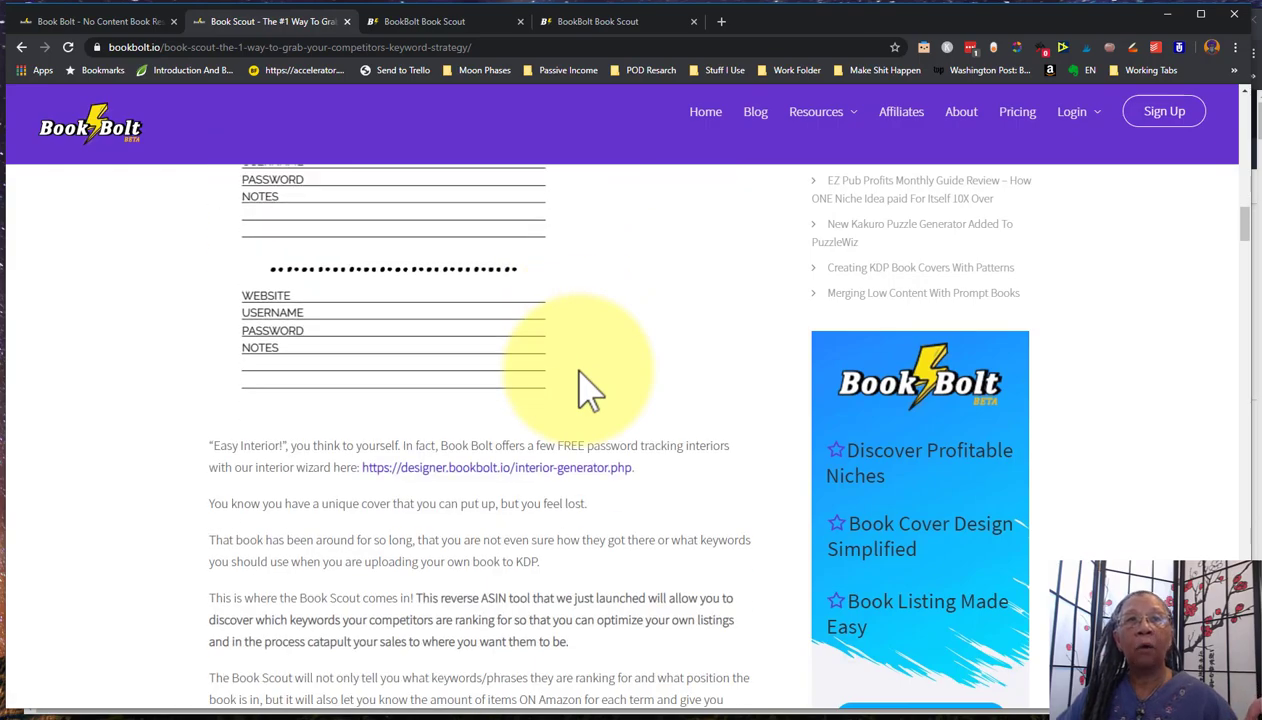
{"action": "scroll", "coordinate": [588, 385], "scroll_direction": "down", "scroll_amount": 3}
{"action": "scroll", "coordinate": [588, 385], "scroll_direction": "up", "scroll_amount": 15}
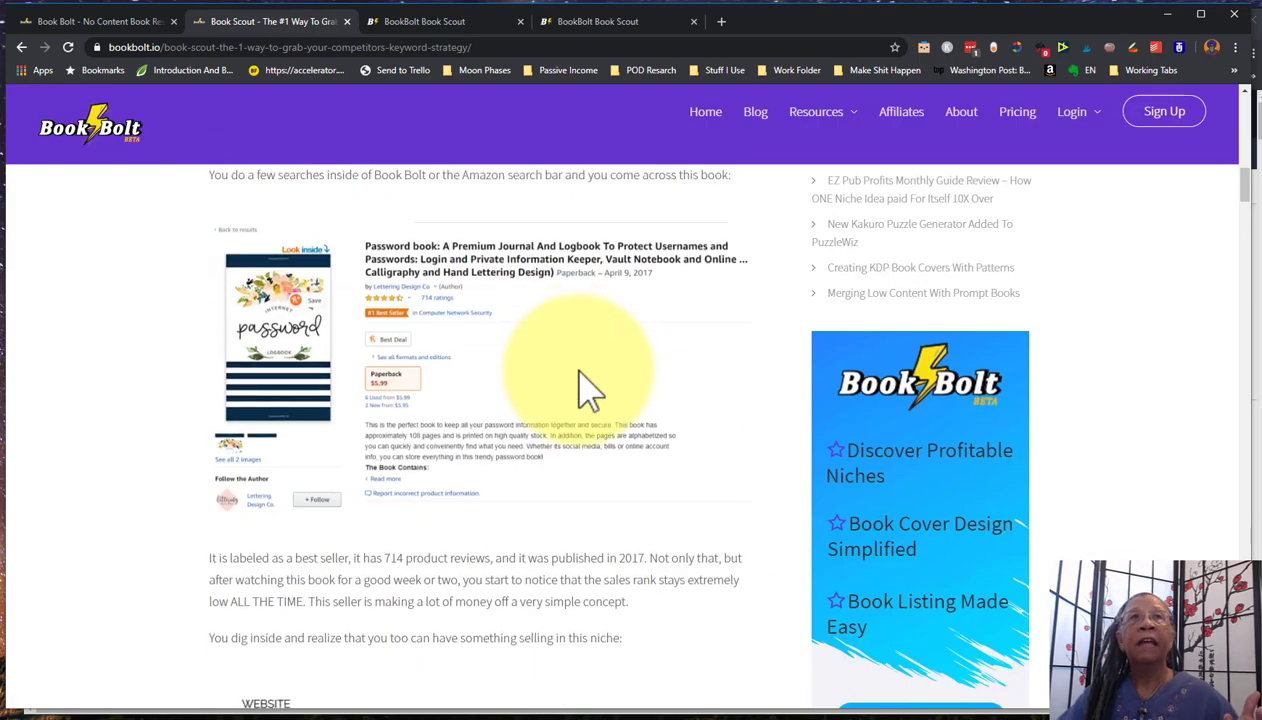
{"action": "scroll", "coordinate": [588, 385], "scroll_direction": "up", "scroll_amount": 10}
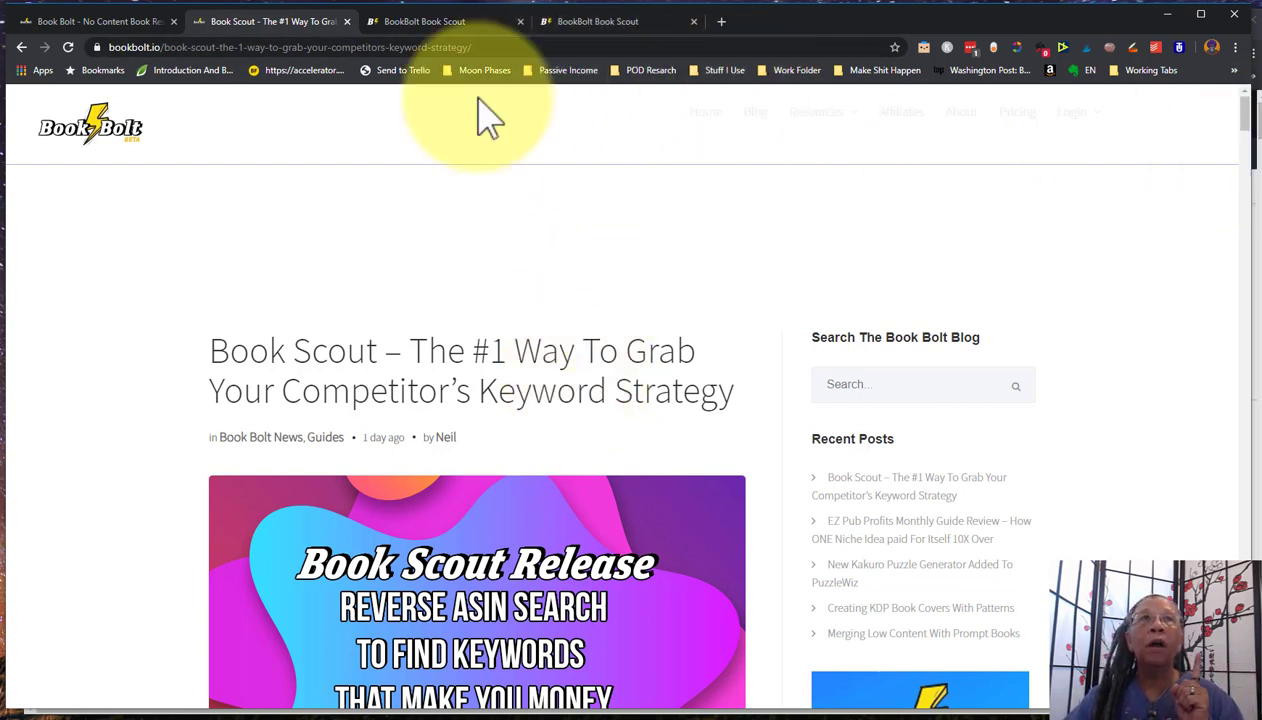
- Return to the gratitude journal's Book Scout lookup and view its ASIN, title and description
{"action": "left_click", "coordinate": [437, 28]}
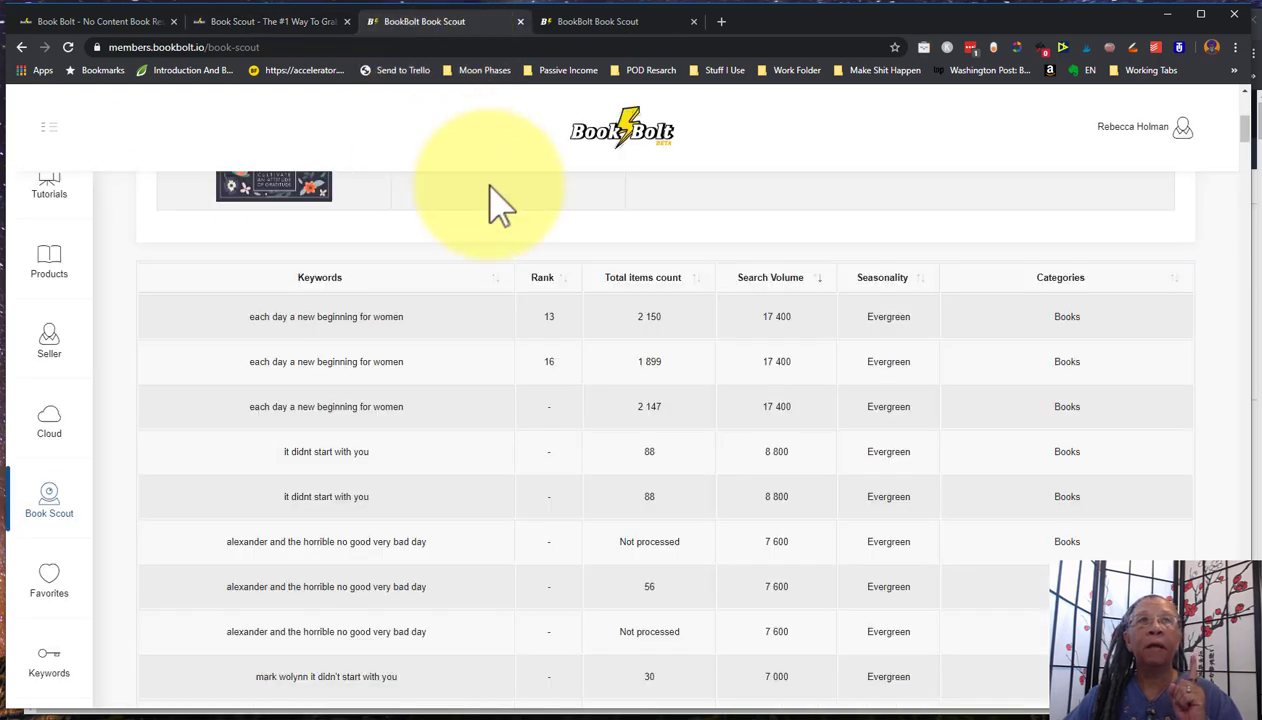
{"action": "scroll", "coordinate": [487, 203], "scroll_direction": "up", "scroll_amount": 3}
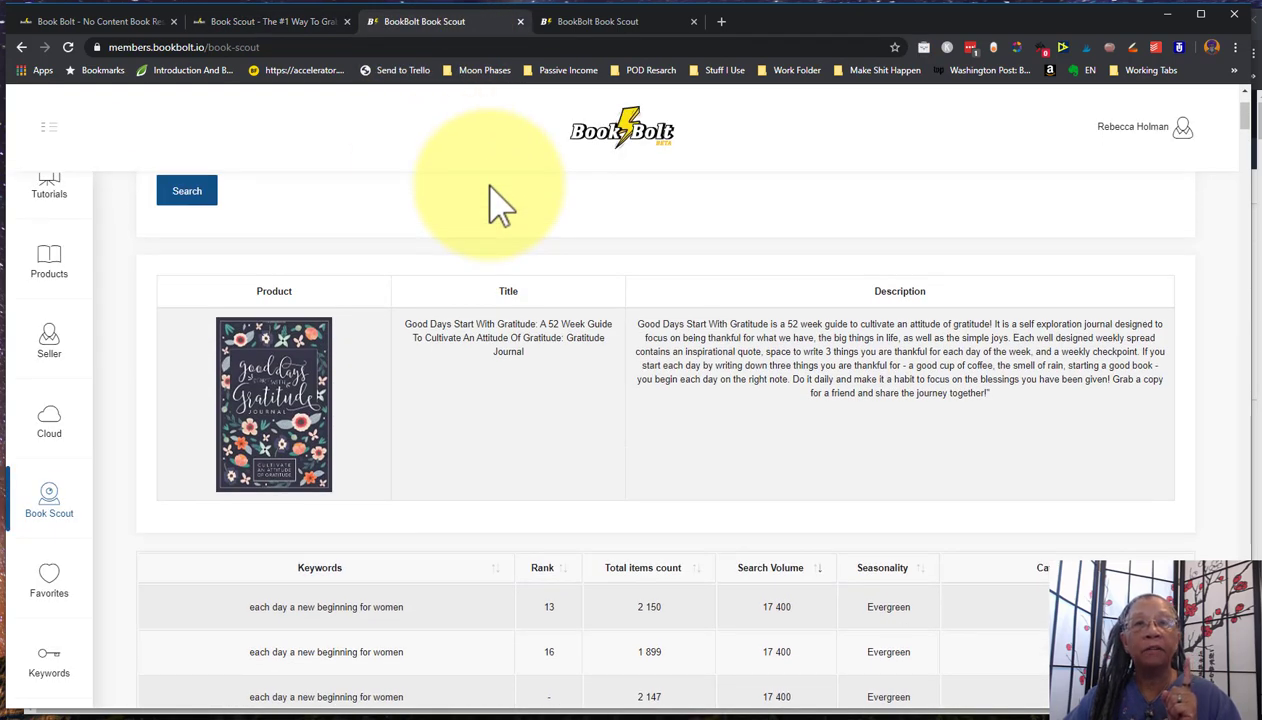
{"action": "scroll", "coordinate": [494, 203], "scroll_direction": "up", "scroll_amount": 1}
{"action": "scroll", "coordinate": [495, 204], "scroll_direction": "up", "scroll_amount": 1}
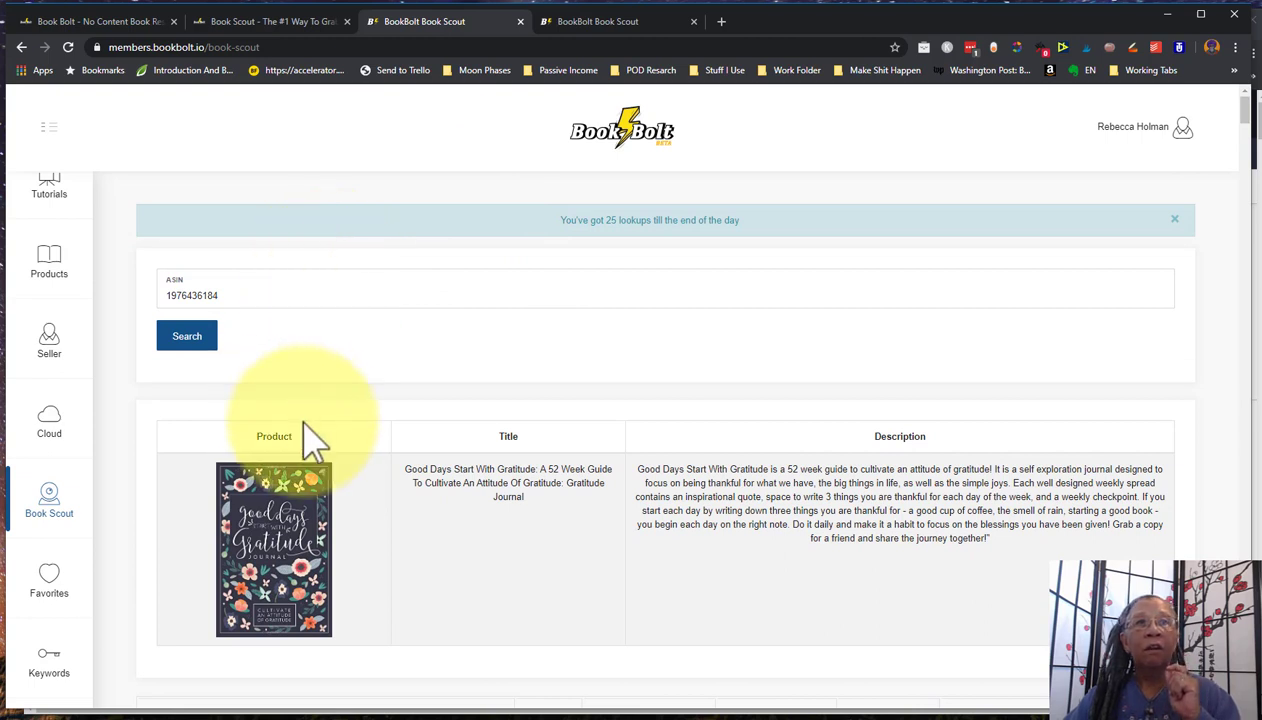
{"action": "mouse_move", "coordinate": [222, 540]}
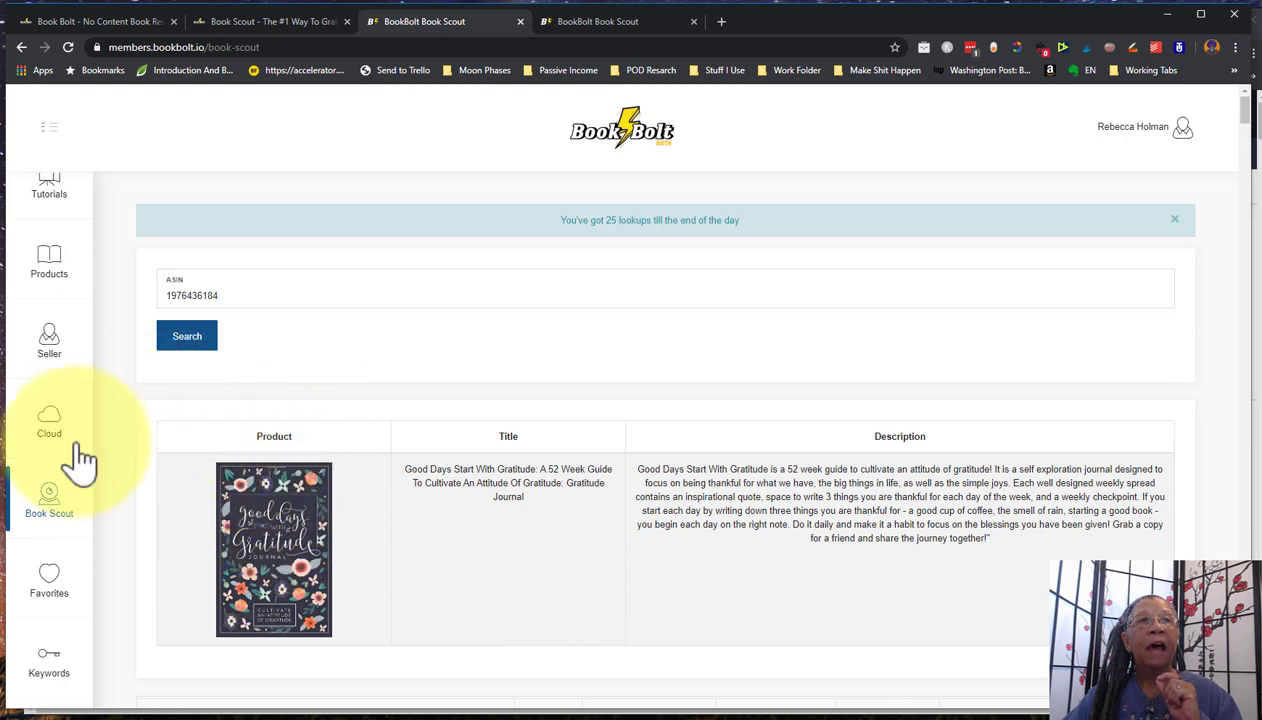
{"action": "right_click", "coordinate": [181, 340]}
{"action": "left_click", "coordinate": [495, 363]}
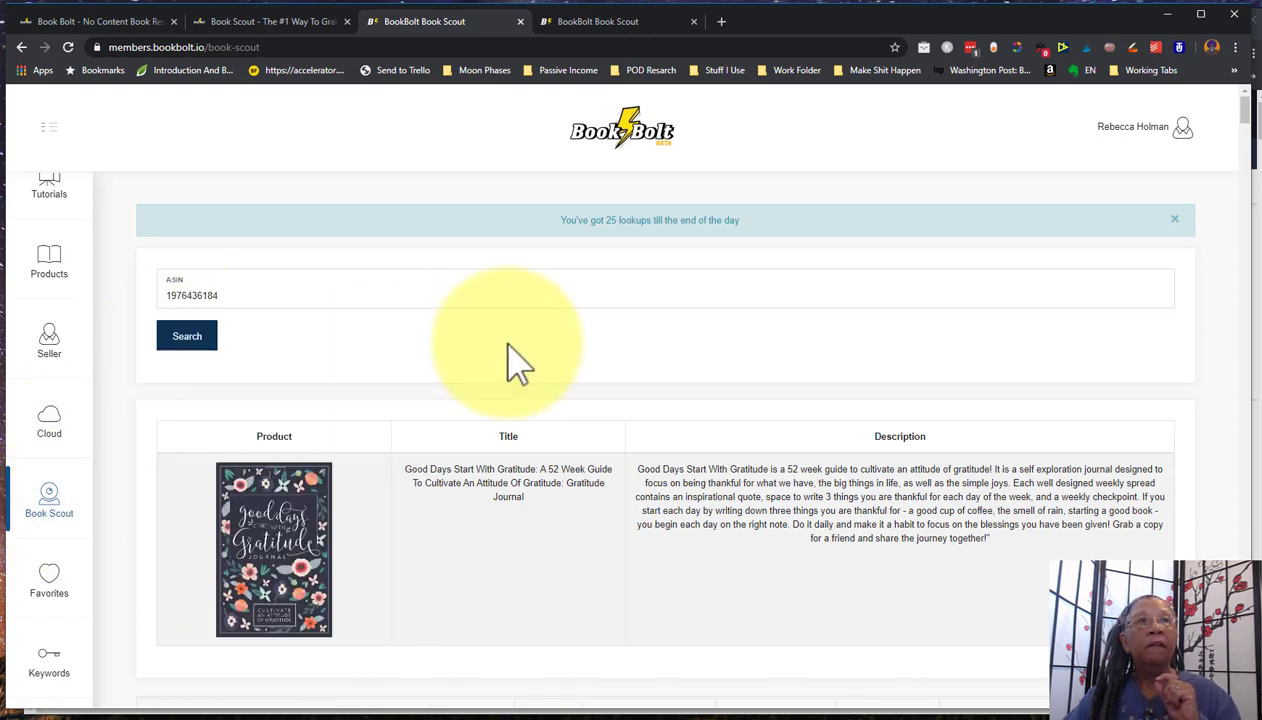
{"action": "right_click", "coordinate": [193, 350]}
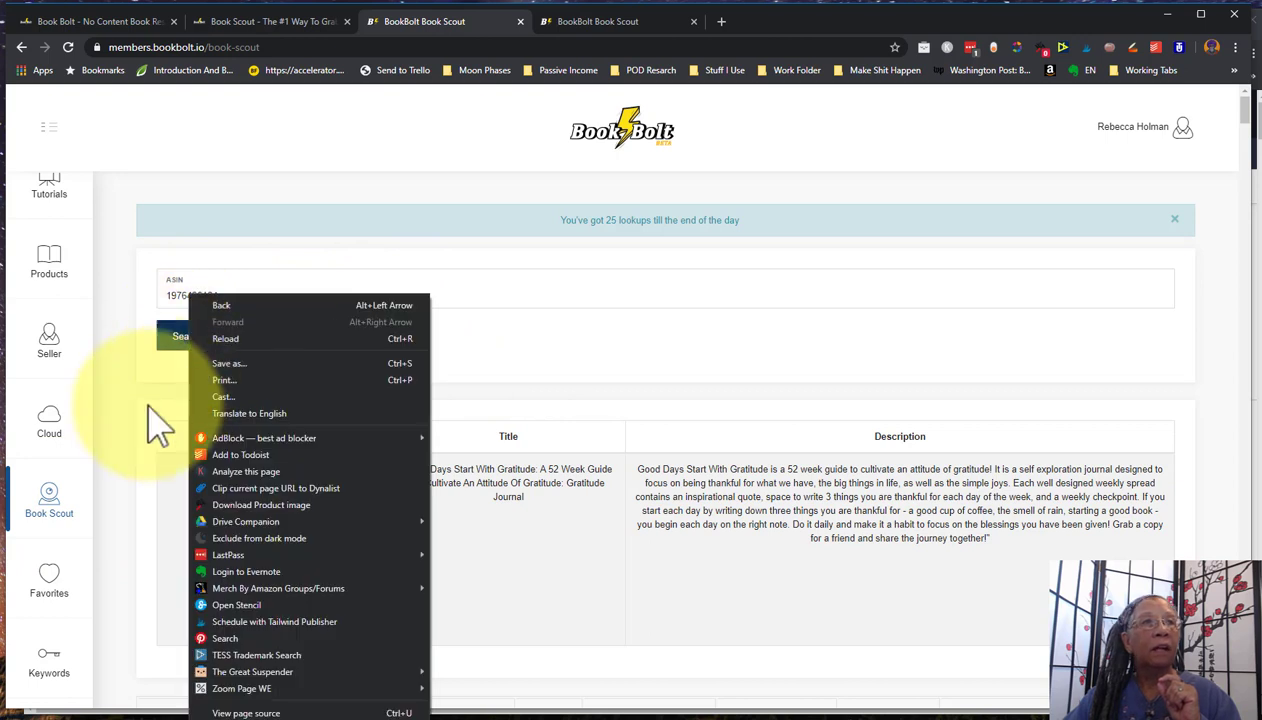
{"action": "left_click", "coordinate": [55, 517]}
{"action": "right_click", "coordinate": [55, 517]}
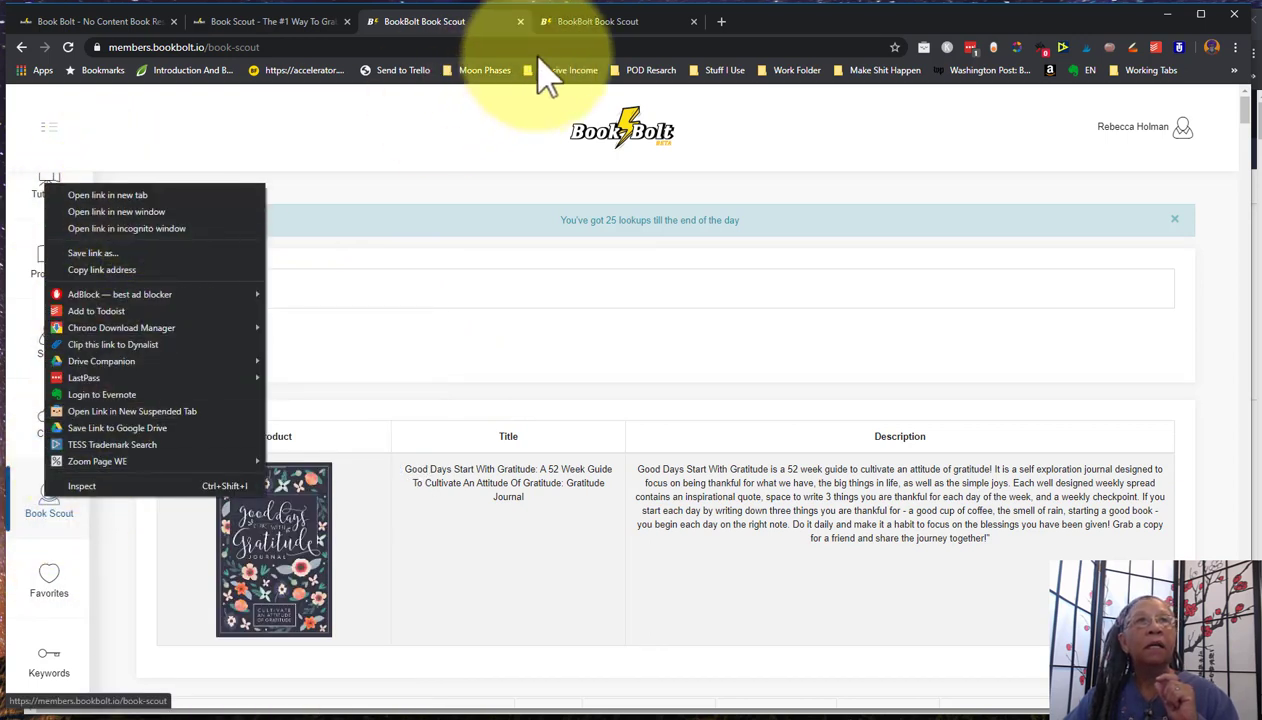
- Switch to the other open Book Scout page with the lookup for the unicorn activity book for kids
{"action": "left_click", "coordinate": [560, 28]}
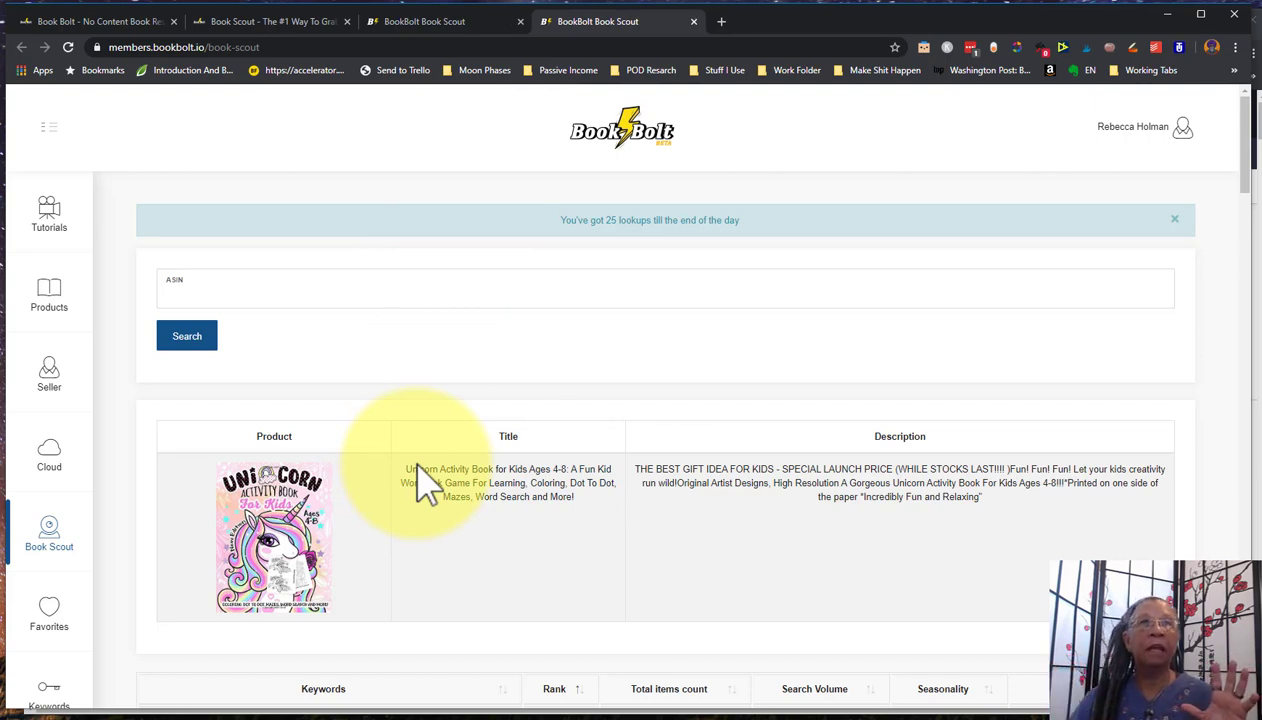
- Switch between the two open Book Scout lookups and skim the gratitude journal's keyword table
{"action": "left_click", "coordinate": [452, 21]}
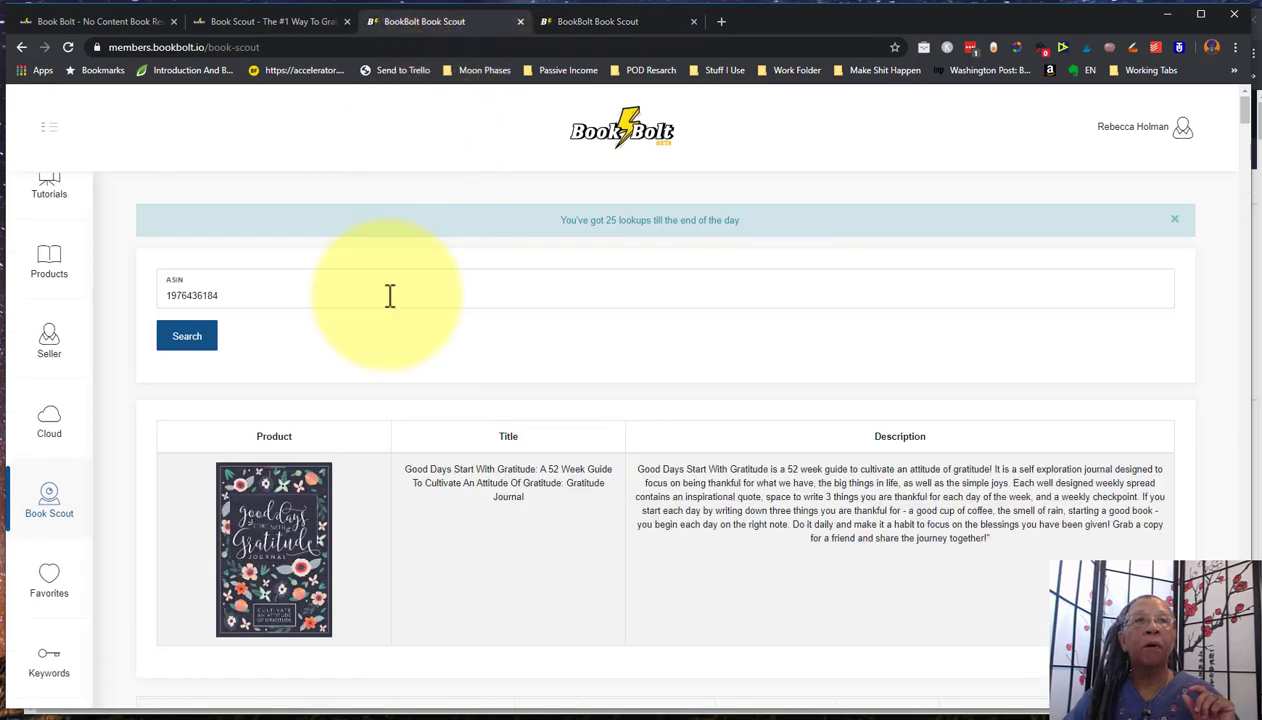
{"action": "left_click", "coordinate": [600, 21]}
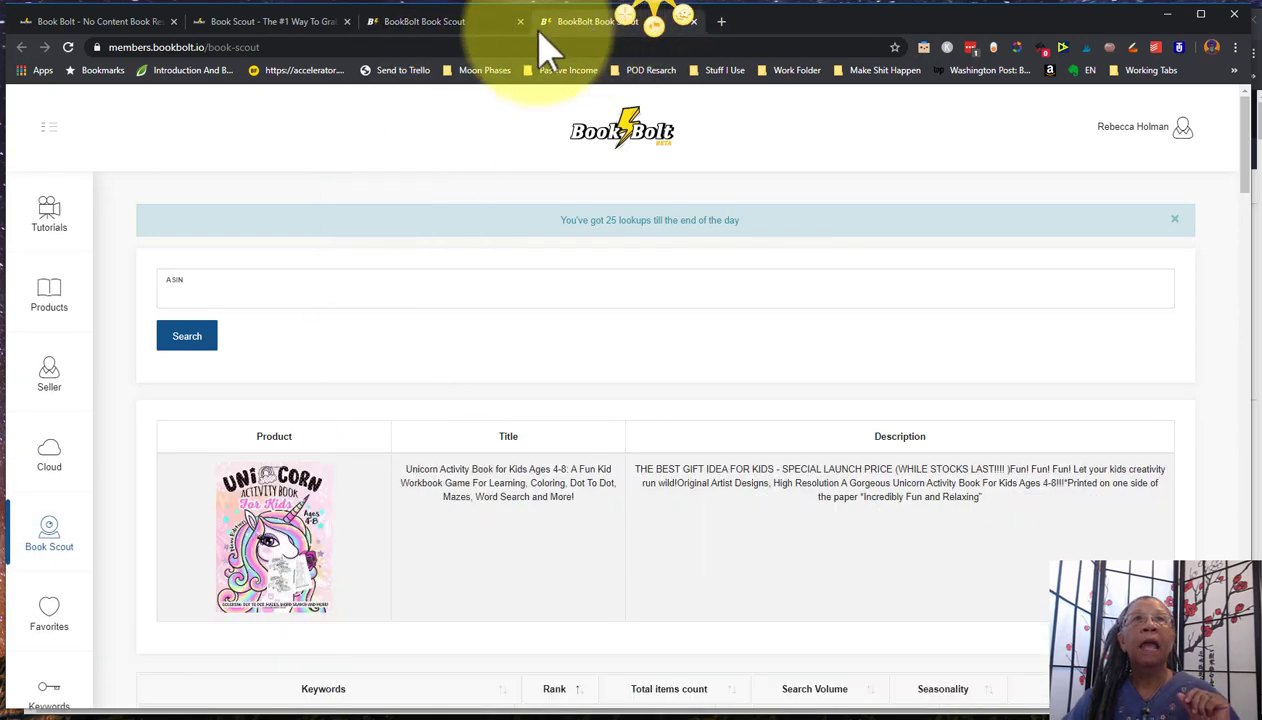
{"action": "left_click", "coordinate": [420, 21]}
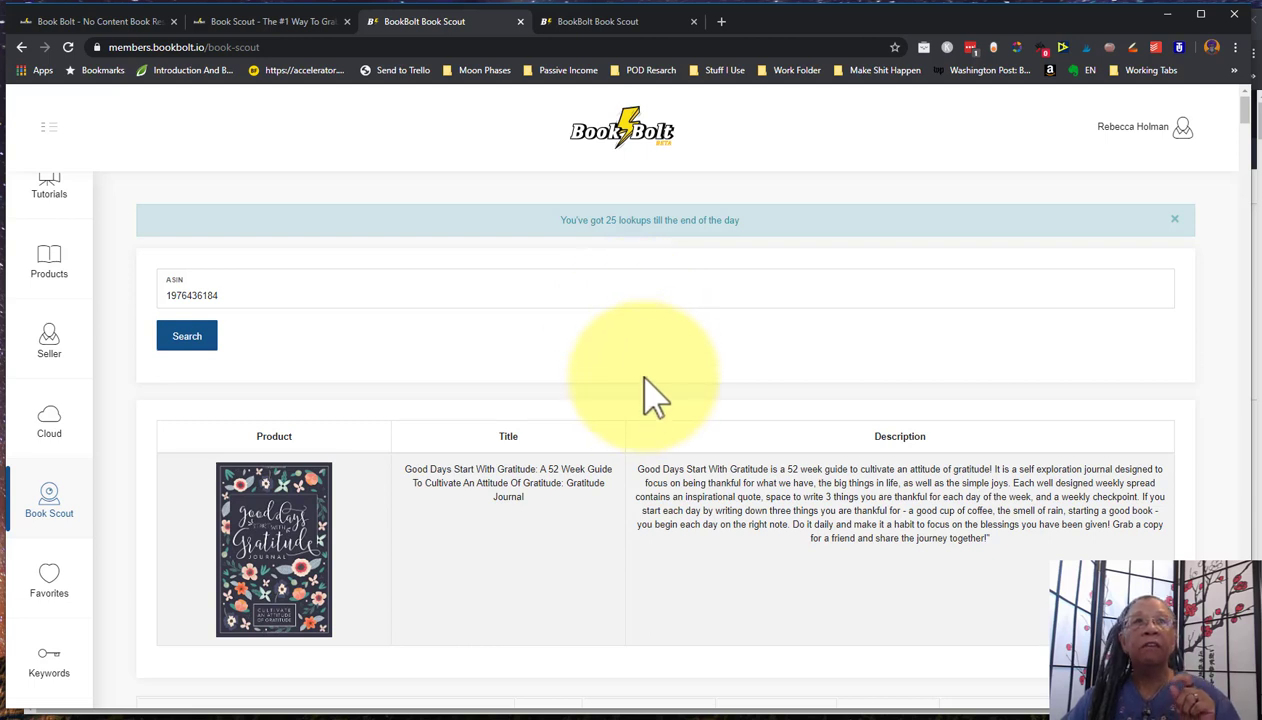
{"action": "scroll", "coordinate": [655, 390], "scroll_direction": "down", "scroll_amount": 3}
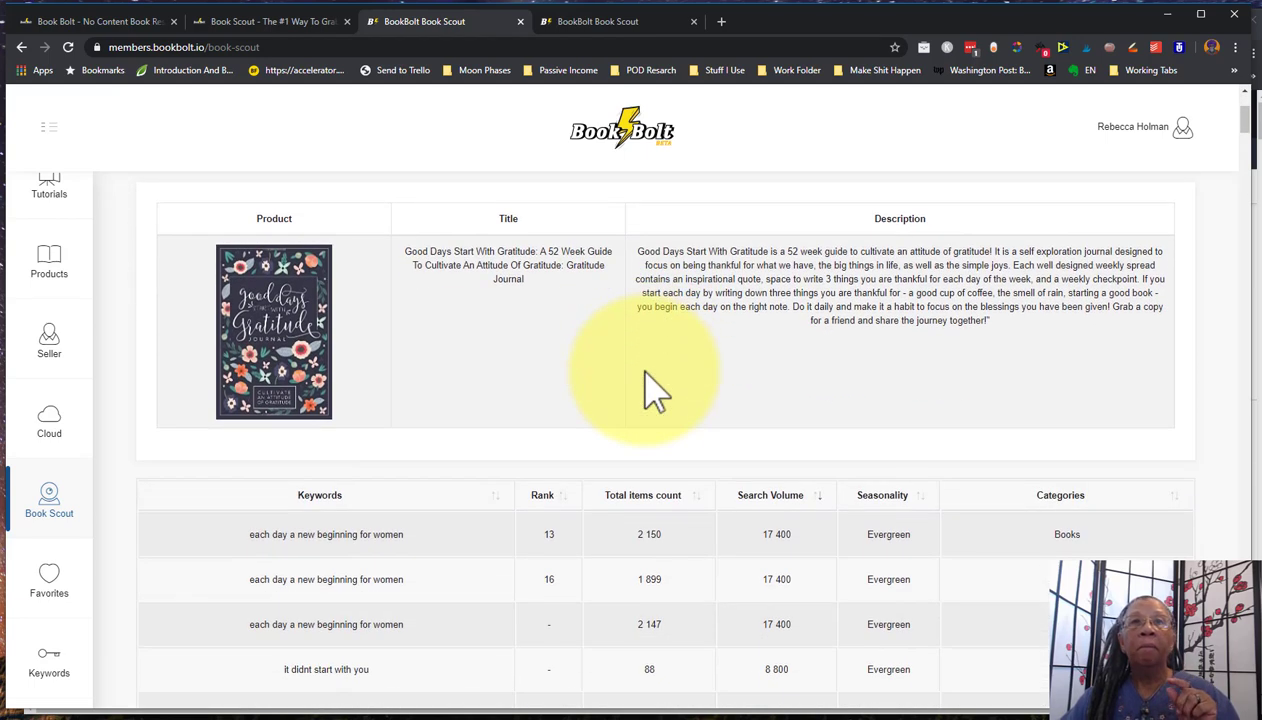
{"action": "scroll", "coordinate": [655, 390], "scroll_direction": "down", "scroll_amount": 6}
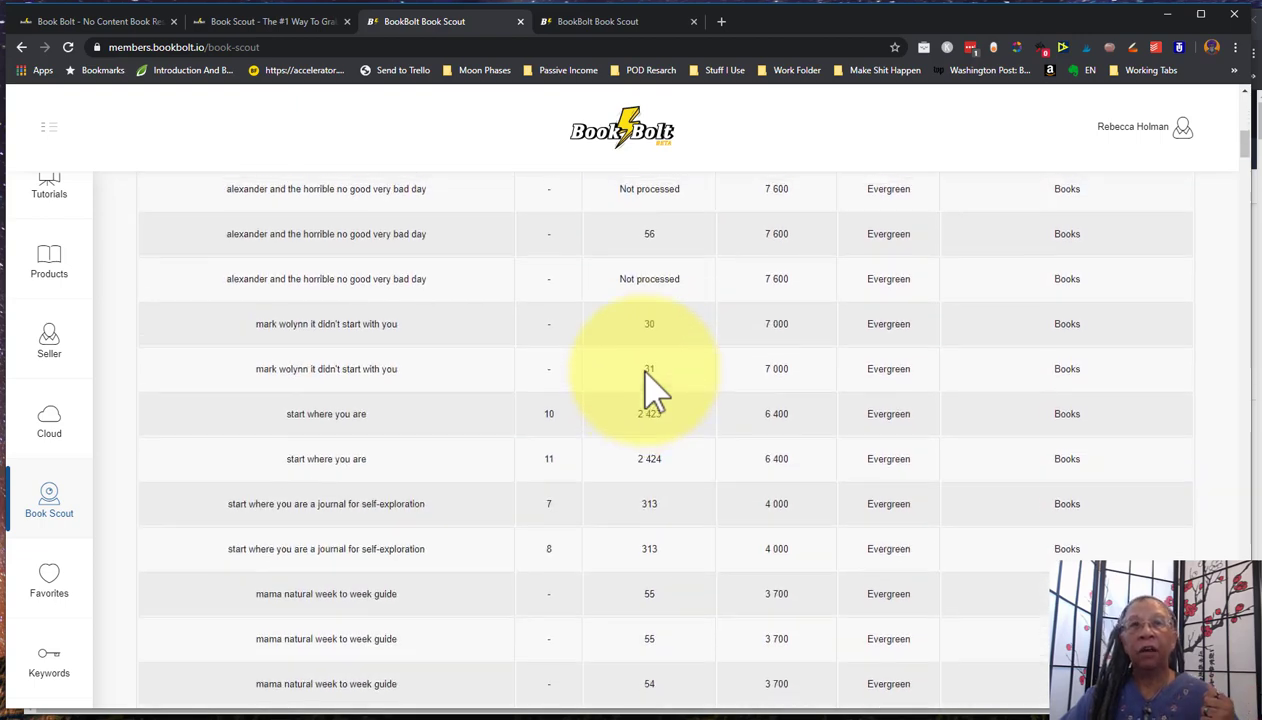
{"action": "scroll", "coordinate": [650, 390], "scroll_direction": "up", "scroll_amount": 6}
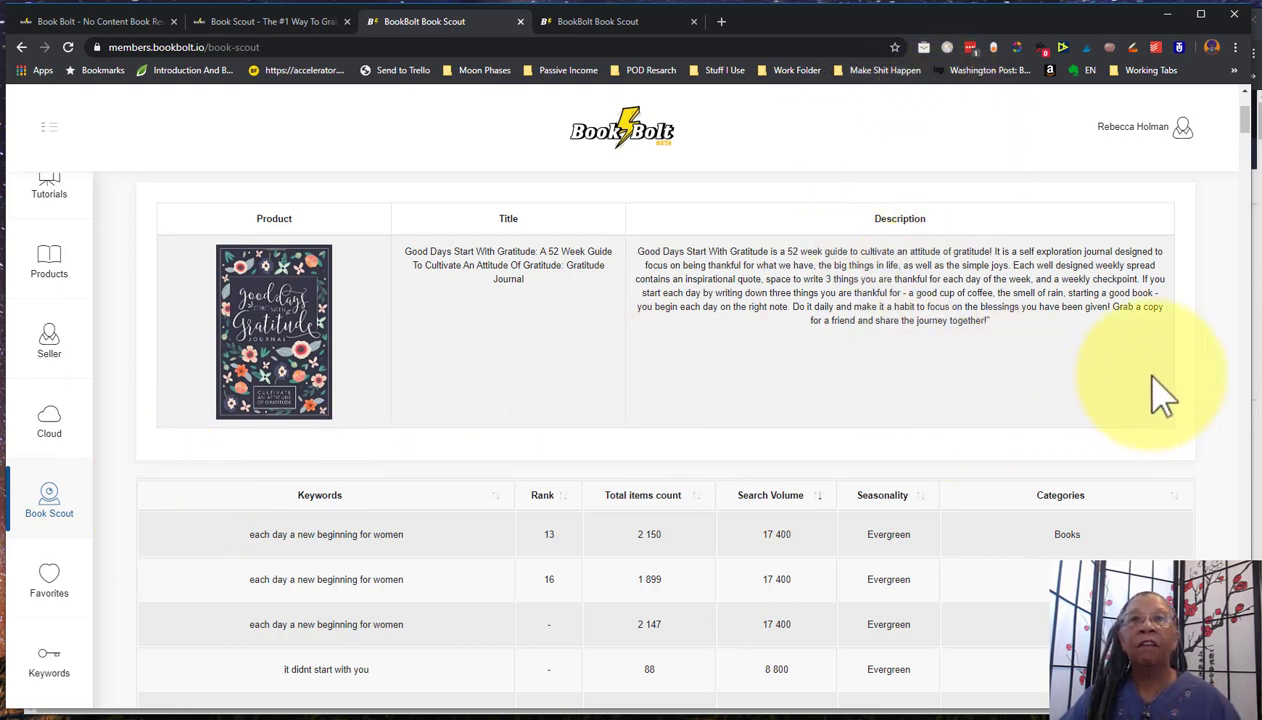
{"action": "left_click_drag", "start_coordinate": [1250, 127], "coordinate": [1250, 92]}
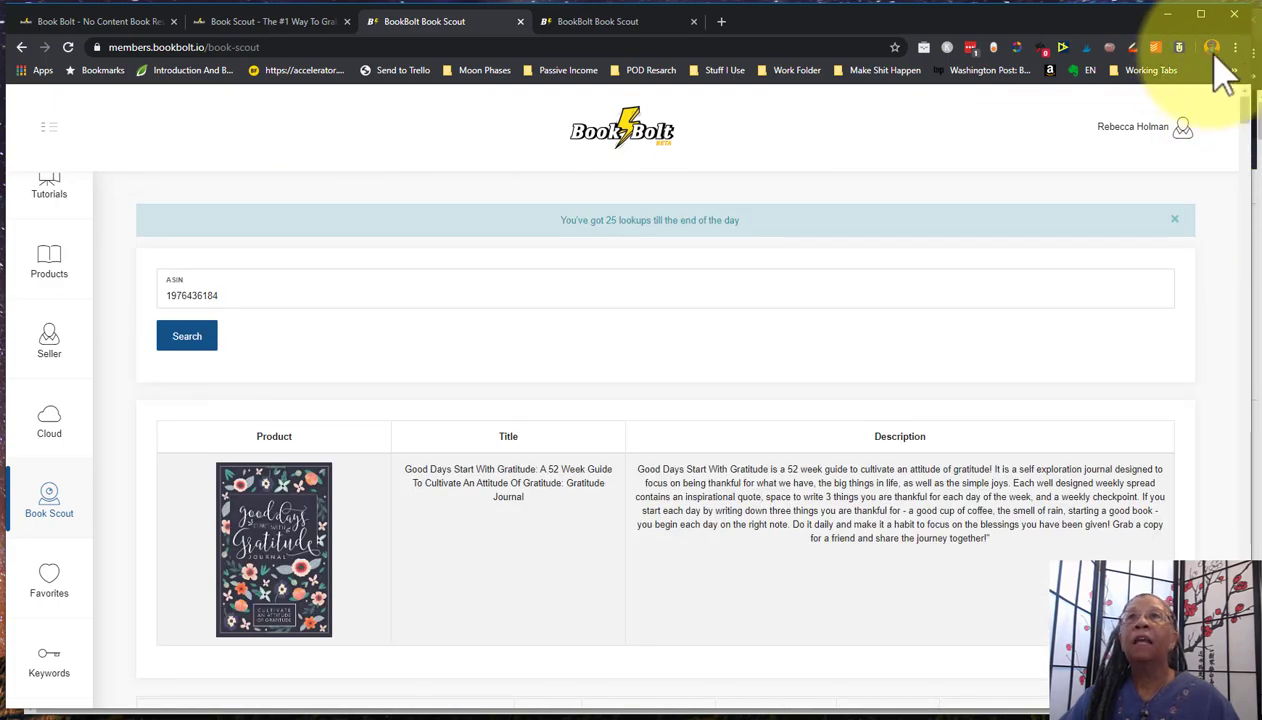
- Locate the full-page capture extension in the browser and review the saved Book Scout PDF of the gratitude journal in Adobe Acrobat Pro
{"action": "left_click", "coordinate": [1236, 47]}
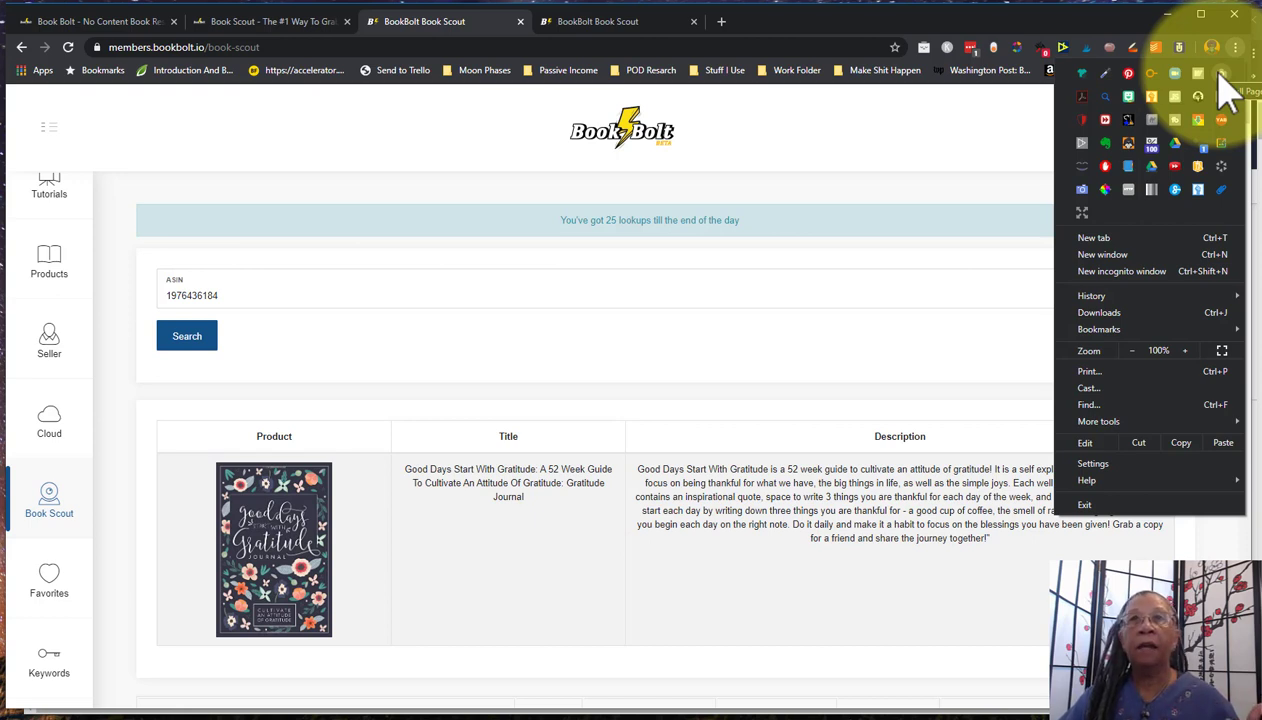
{"action": "left_click", "coordinate": [953, 211]}
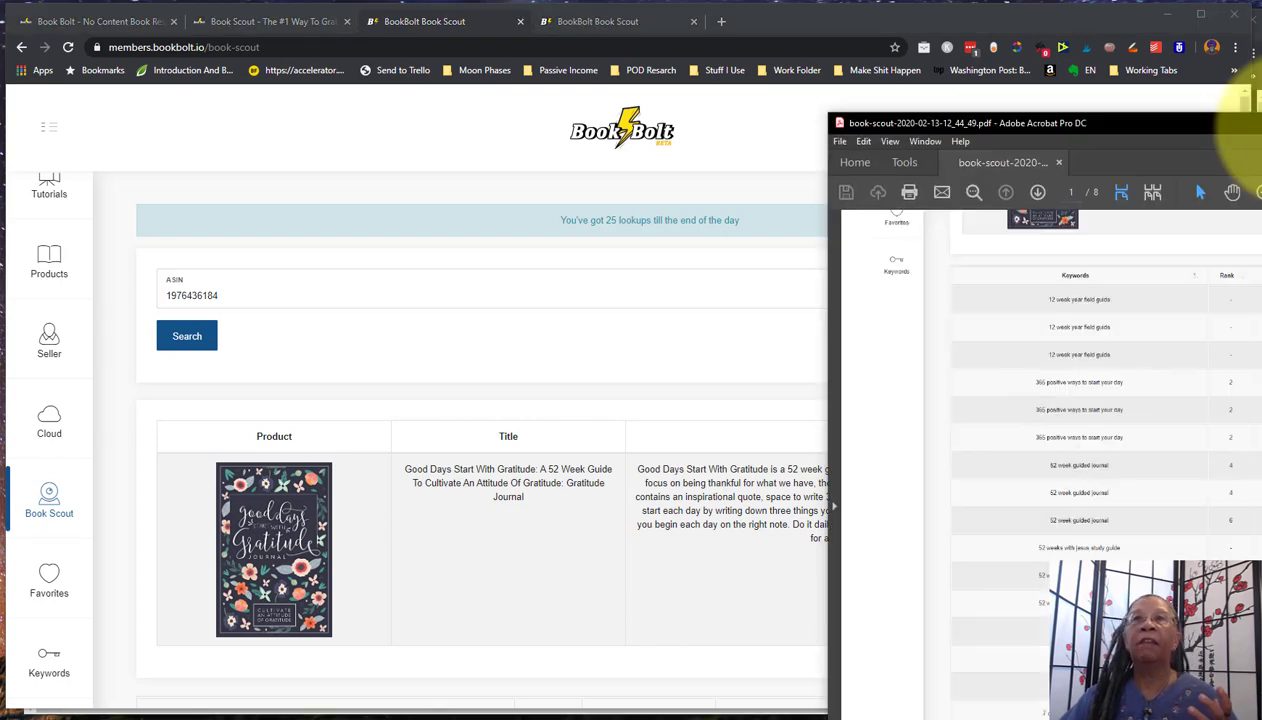
{"action": "left_click_drag", "start_coordinate": [1240, 84], "coordinate": [597, 155]}
{"action": "scroll", "coordinate": [537, 372], "scroll_direction": "down", "scroll_amount": 6}
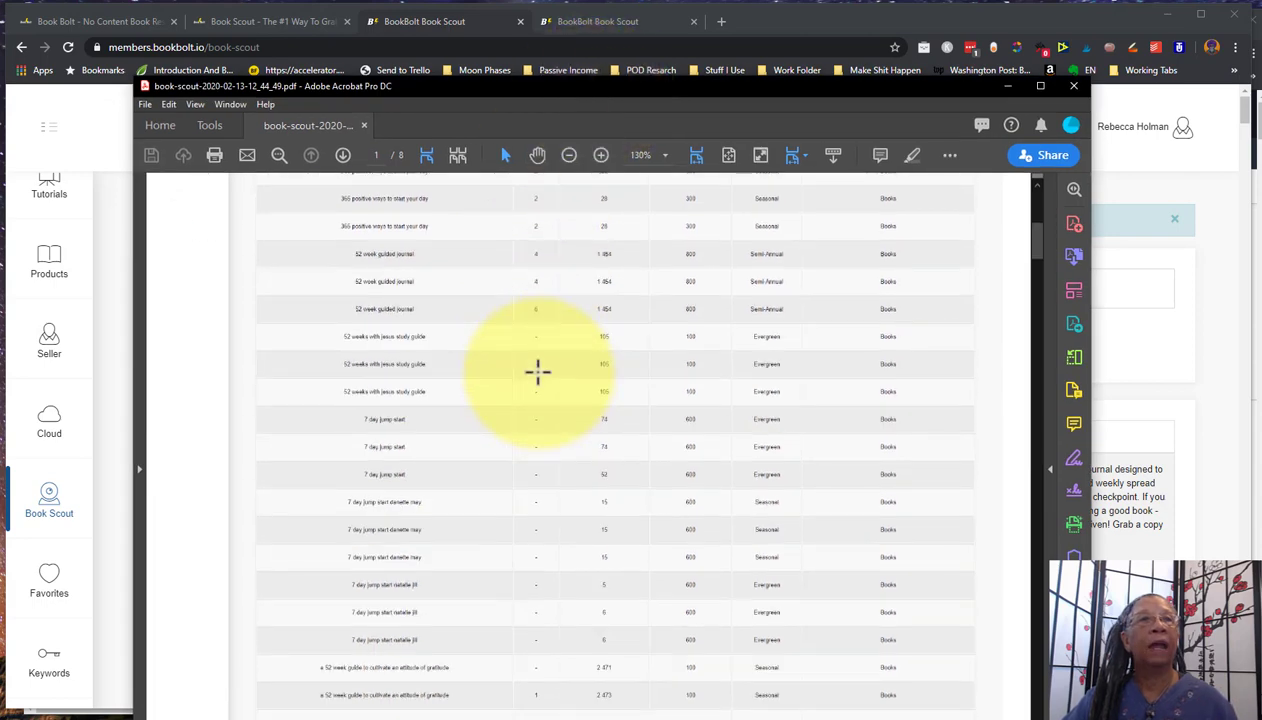
{"action": "scroll", "coordinate": [537, 372], "scroll_direction": "up", "scroll_amount": 9}
{"action": "scroll", "coordinate": [537, 372], "scroll_direction": "up", "scroll_amount": 2}
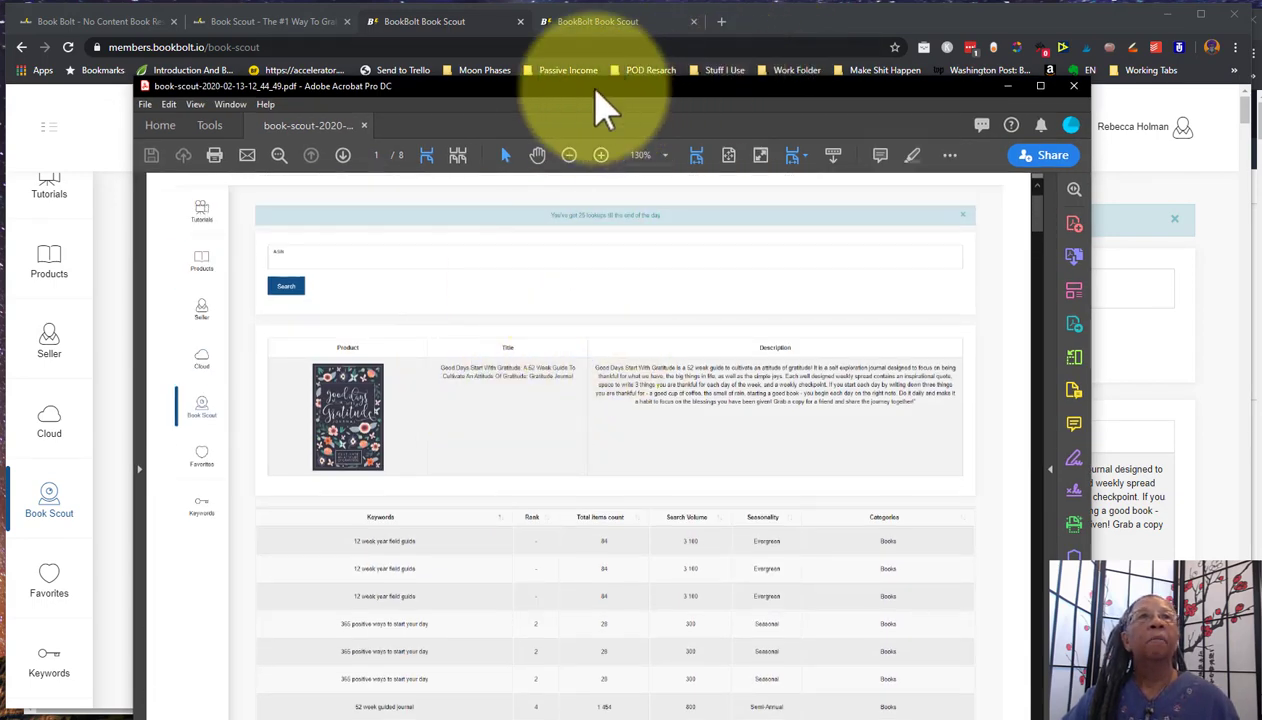
{"action": "left_click_drag", "start_coordinate": [600, 100], "coordinate": [1261, 127]}
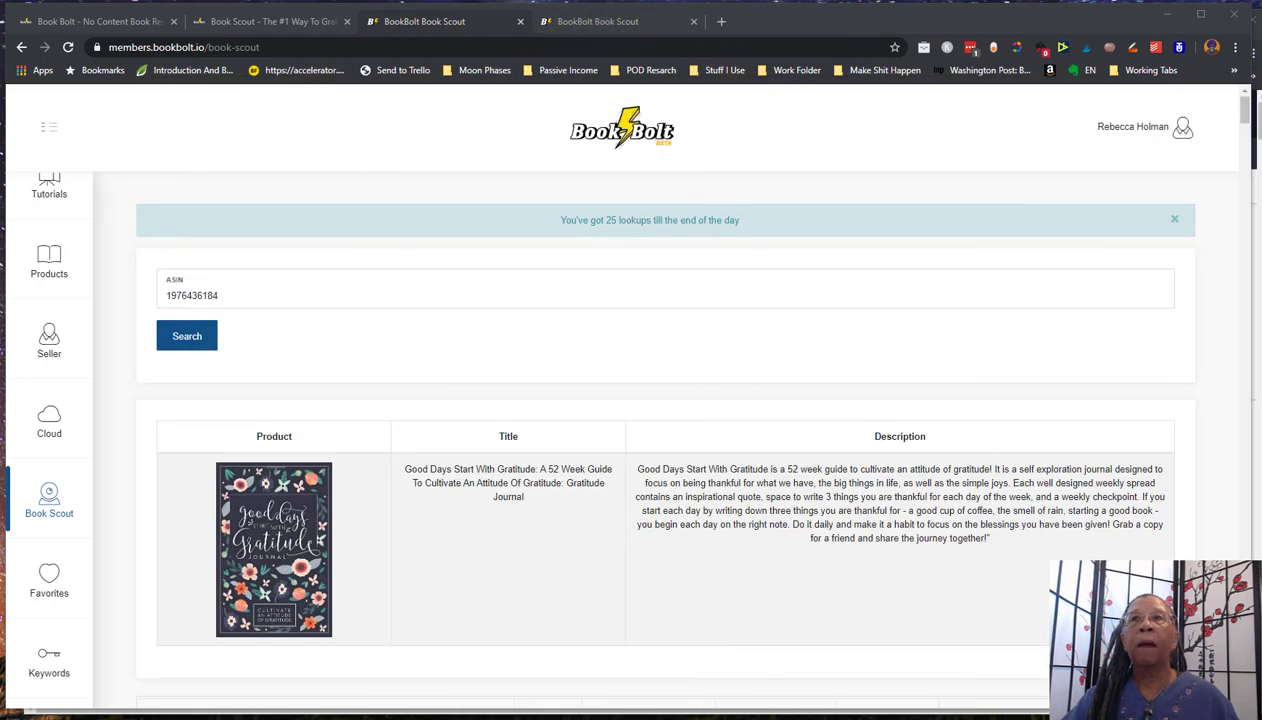
- Examine the rank, total items count, search volume and seasonality of the gratitude journal's first keywords in Book Scout
{"action": "scroll", "coordinate": [558, 549], "scroll_direction": "down", "scroll_amount": 3}
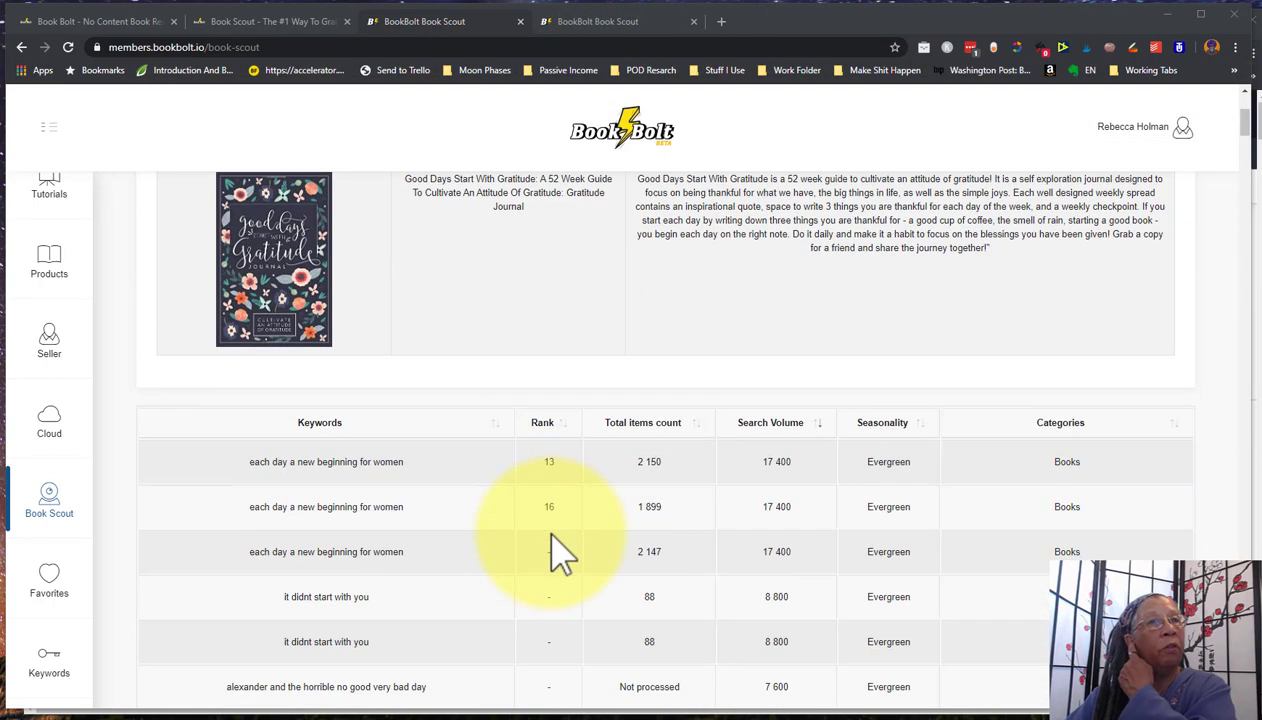
{"action": "scroll", "coordinate": [558, 549], "scroll_direction": "down", "scroll_amount": 2}
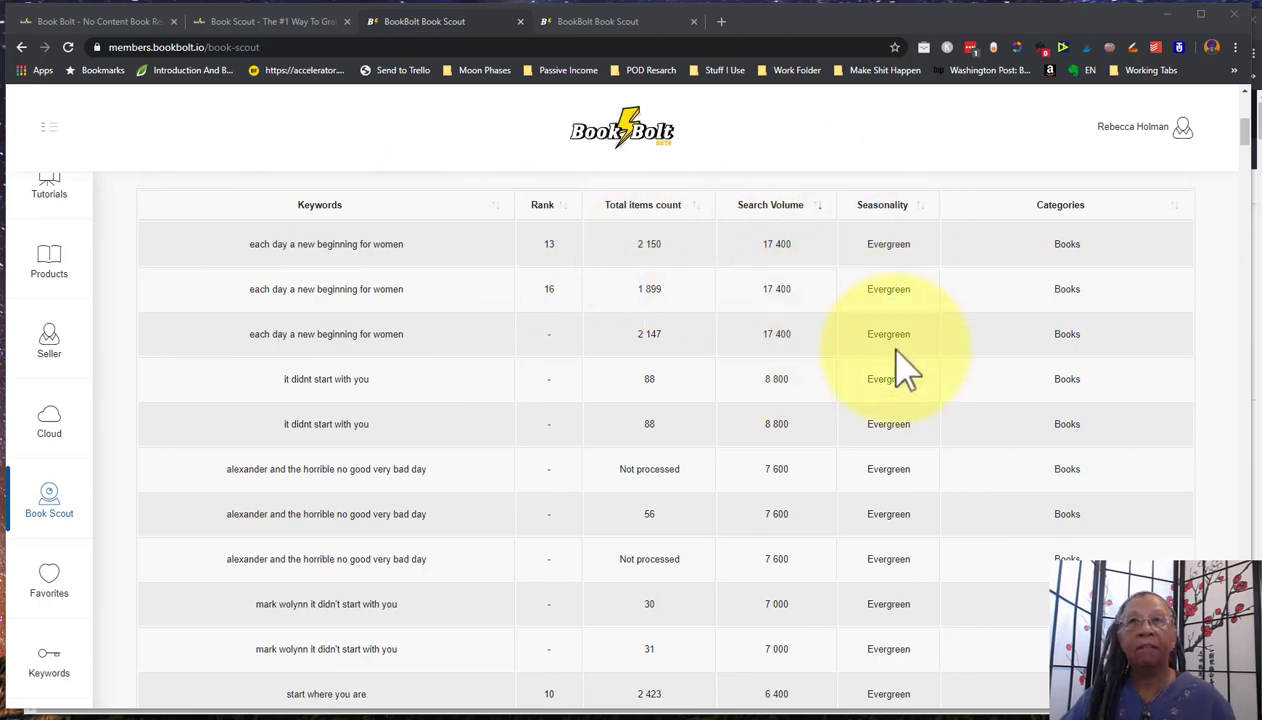
{"action": "left_click_drag", "start_coordinate": [1248, 155], "coordinate": [1252, 125]}
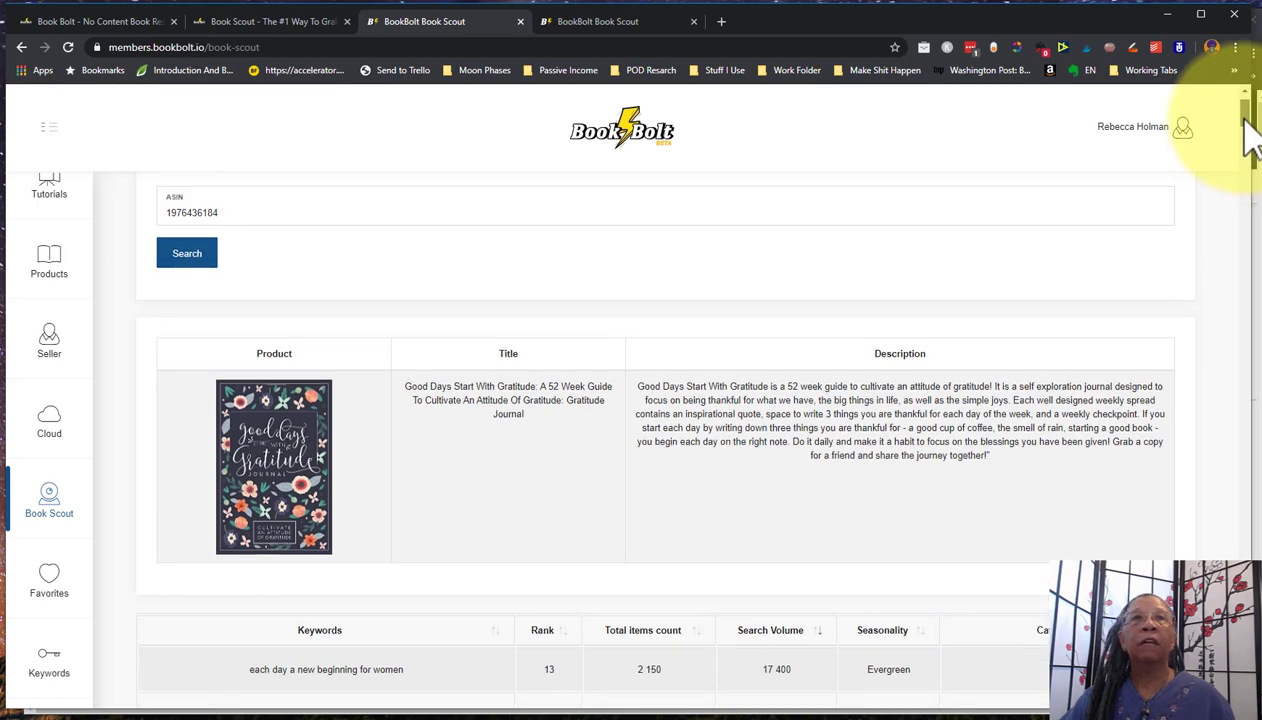
- Switch to the unicorn activity book's Book Scout lookup and skim its ranked and unranked keywords
{"action": "left_click", "coordinate": [588, 27]}
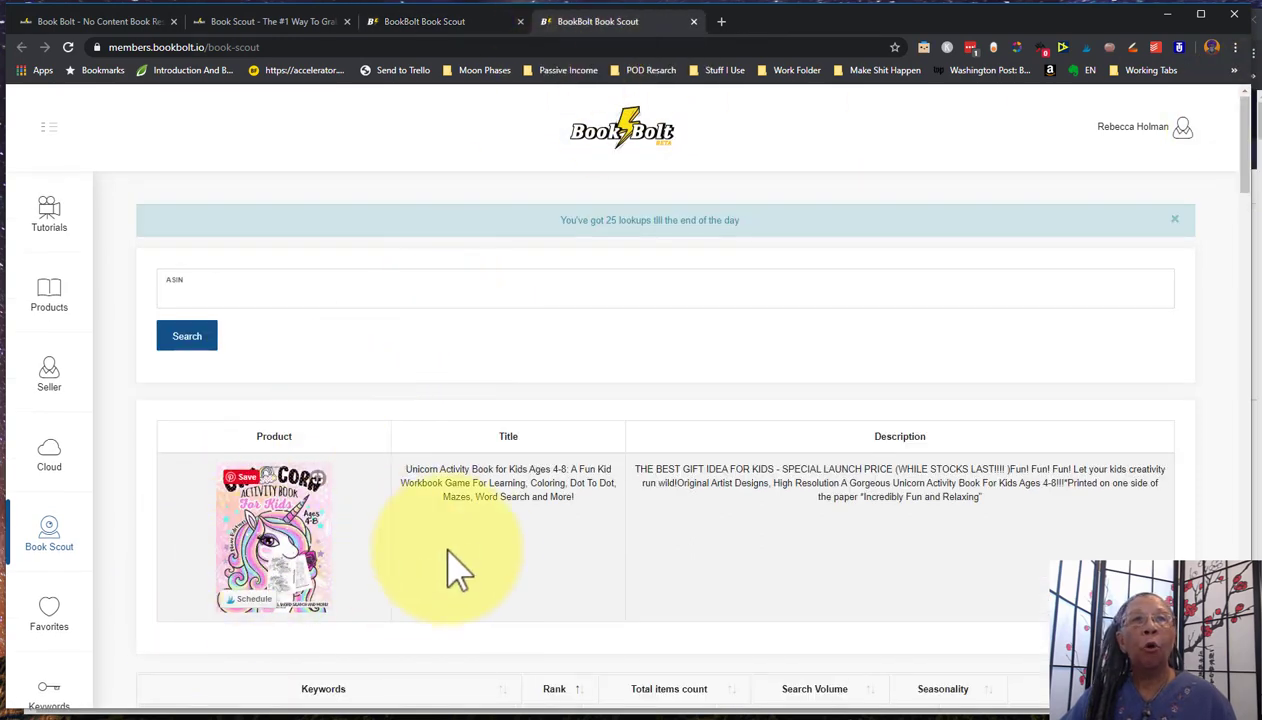
{"action": "scroll", "coordinate": [473, 557], "scroll_direction": "down", "scroll_amount": 5}
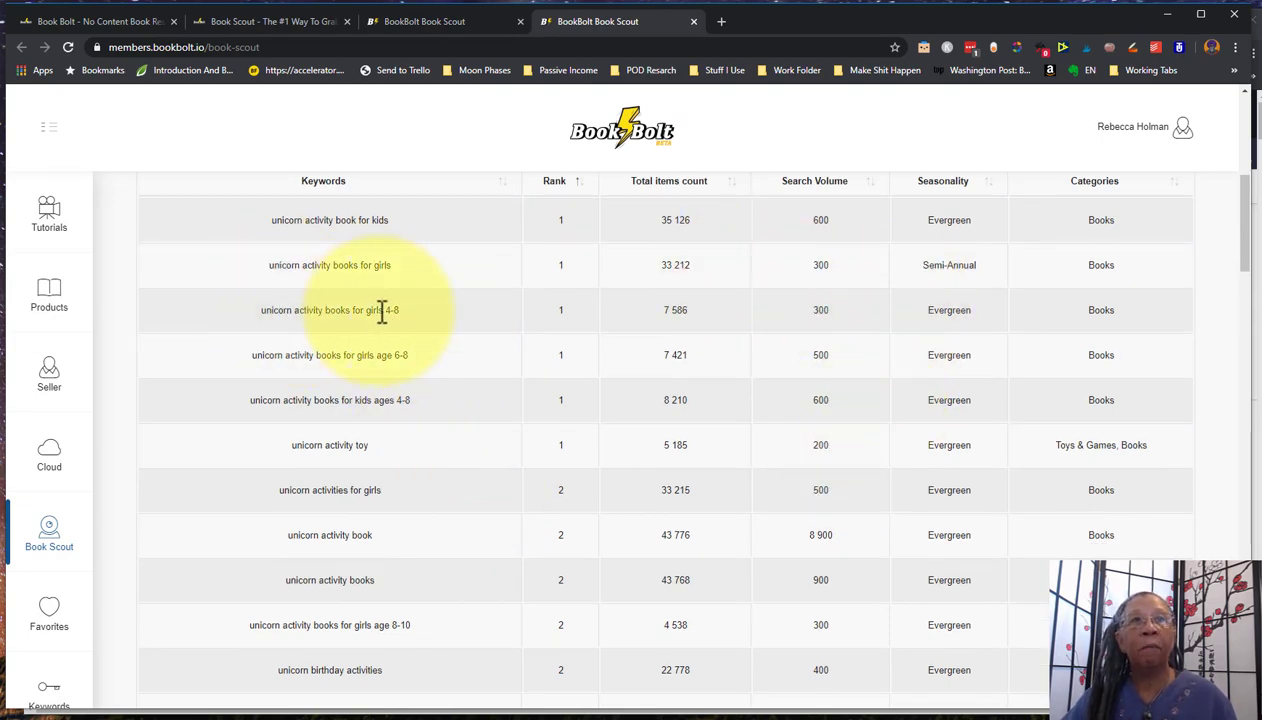
{"action": "scroll", "coordinate": [380, 315], "scroll_direction": "up", "scroll_amount": 2}
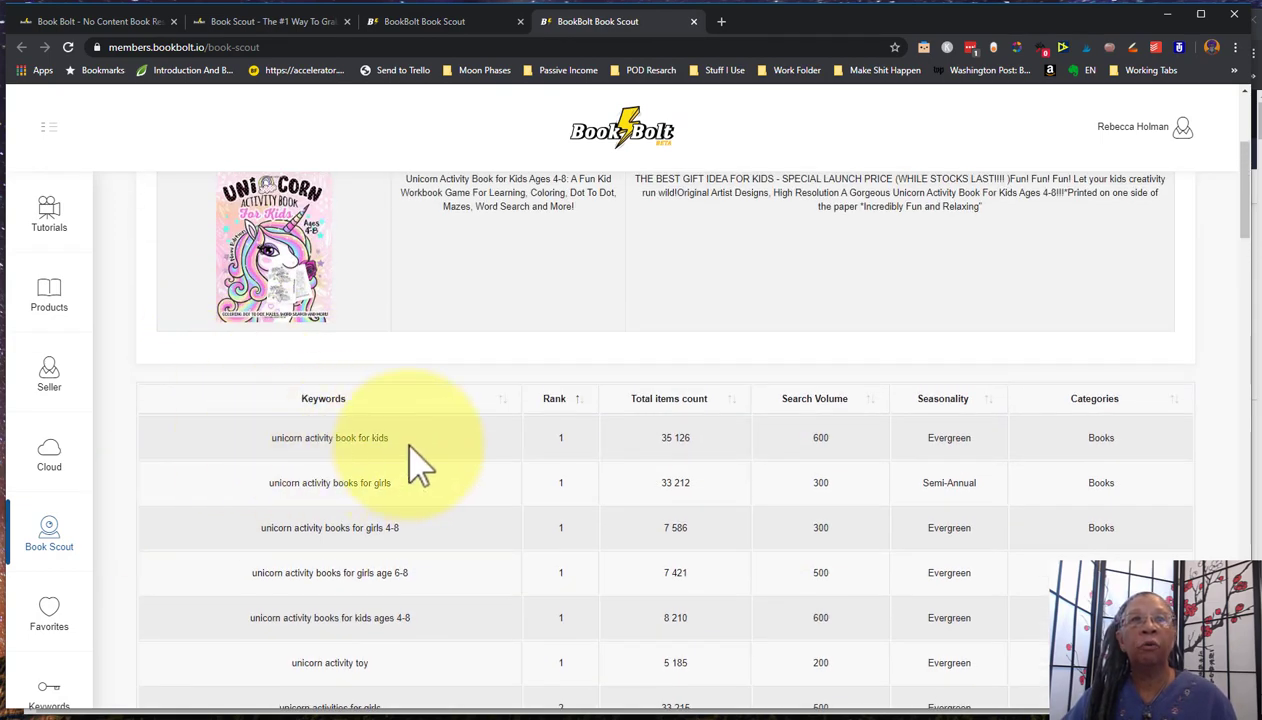
{"action": "scroll", "coordinate": [420, 465], "scroll_direction": "down", "scroll_amount": 10}
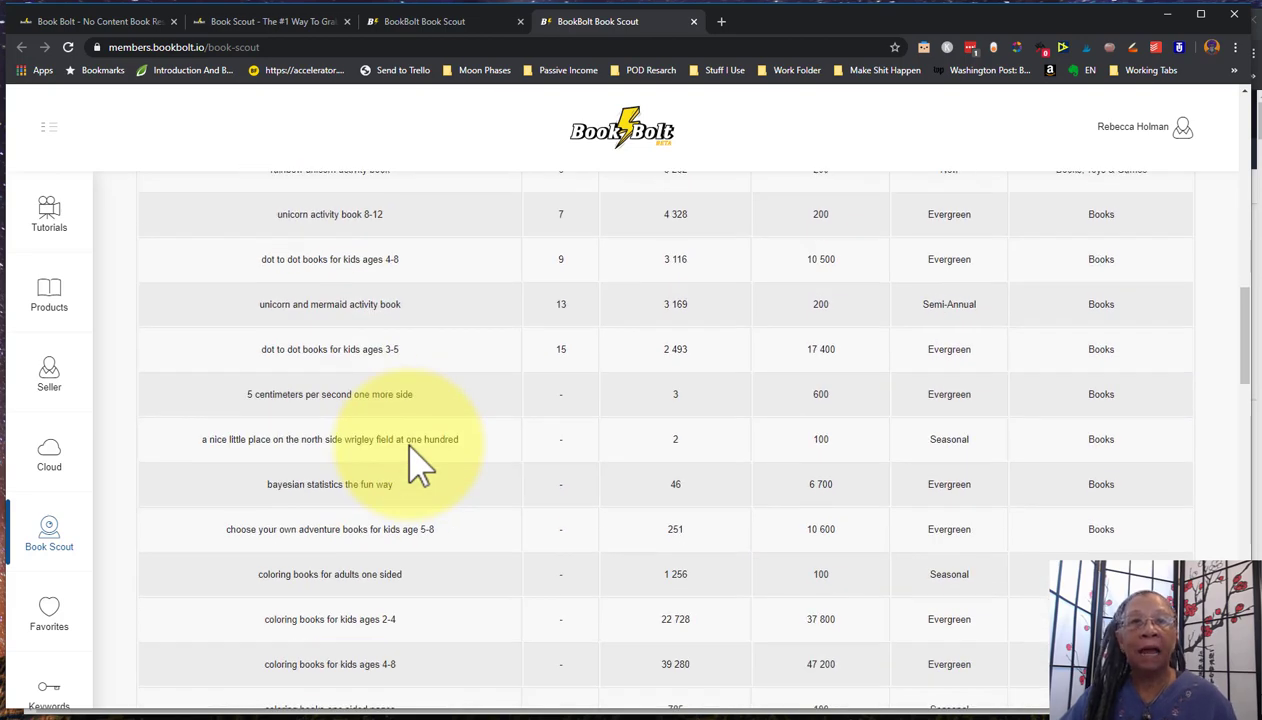
{"action": "scroll", "coordinate": [420, 465], "scroll_direction": "down", "scroll_amount": 6}
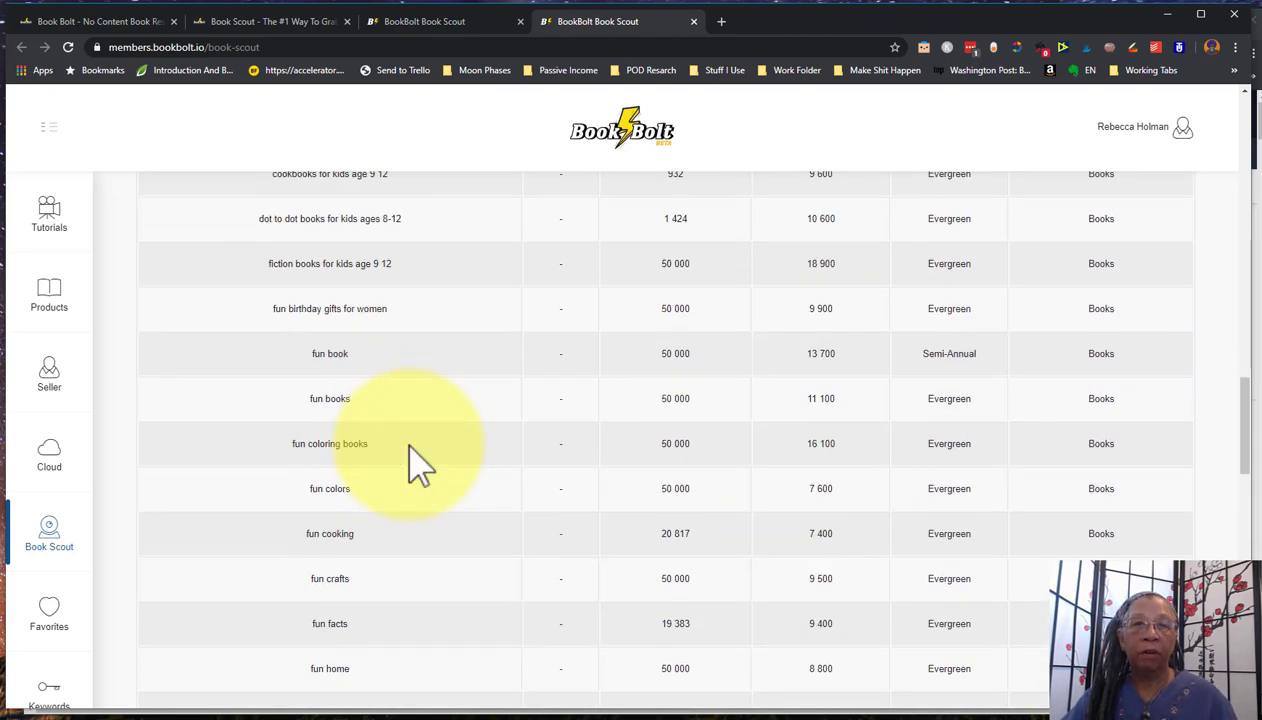
{"action": "scroll", "coordinate": [420, 465], "scroll_direction": "up", "scroll_amount": 10}
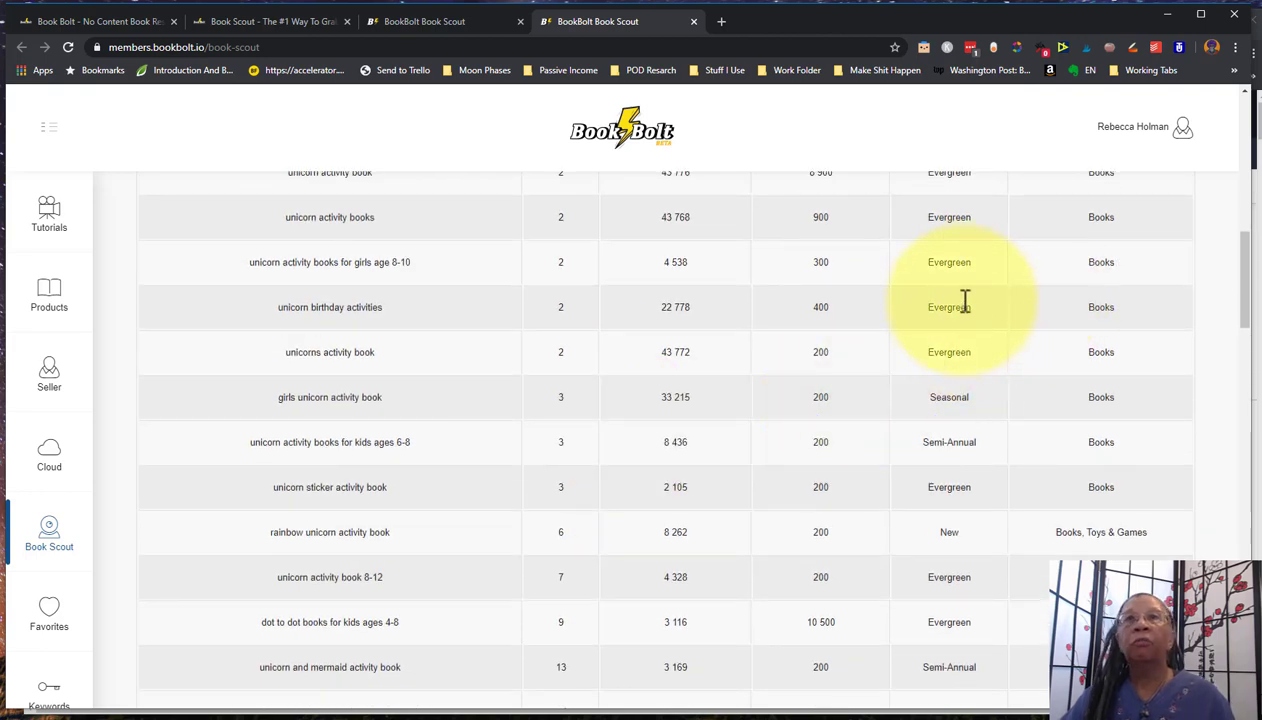
{"action": "scroll", "coordinate": [970, 315], "scroll_direction": "up", "scroll_amount": 3}
{"action": "scroll", "coordinate": [965, 315], "scroll_direction": "up", "scroll_amount": 3}
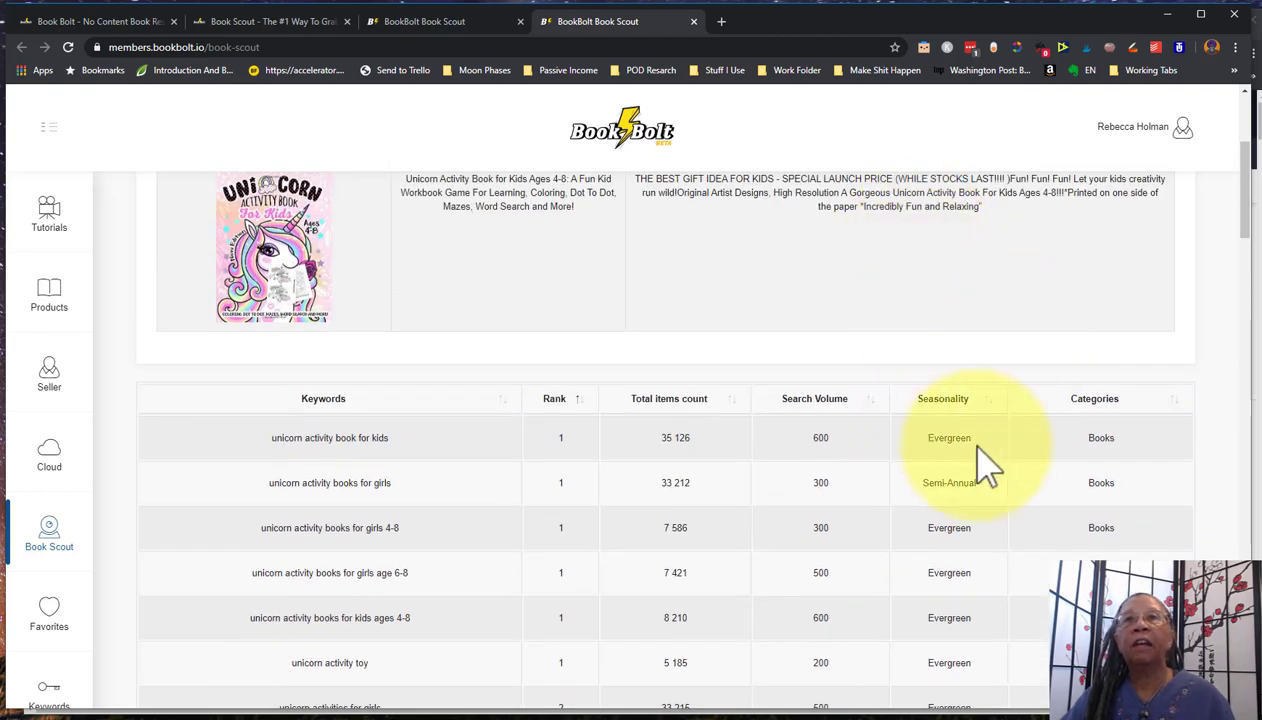
- Examine the seasonality and categories of the unicorn activity book's keywords throughout the table
{"action": "scroll", "coordinate": [966, 485], "scroll_direction": "down", "scroll_amount": 2}
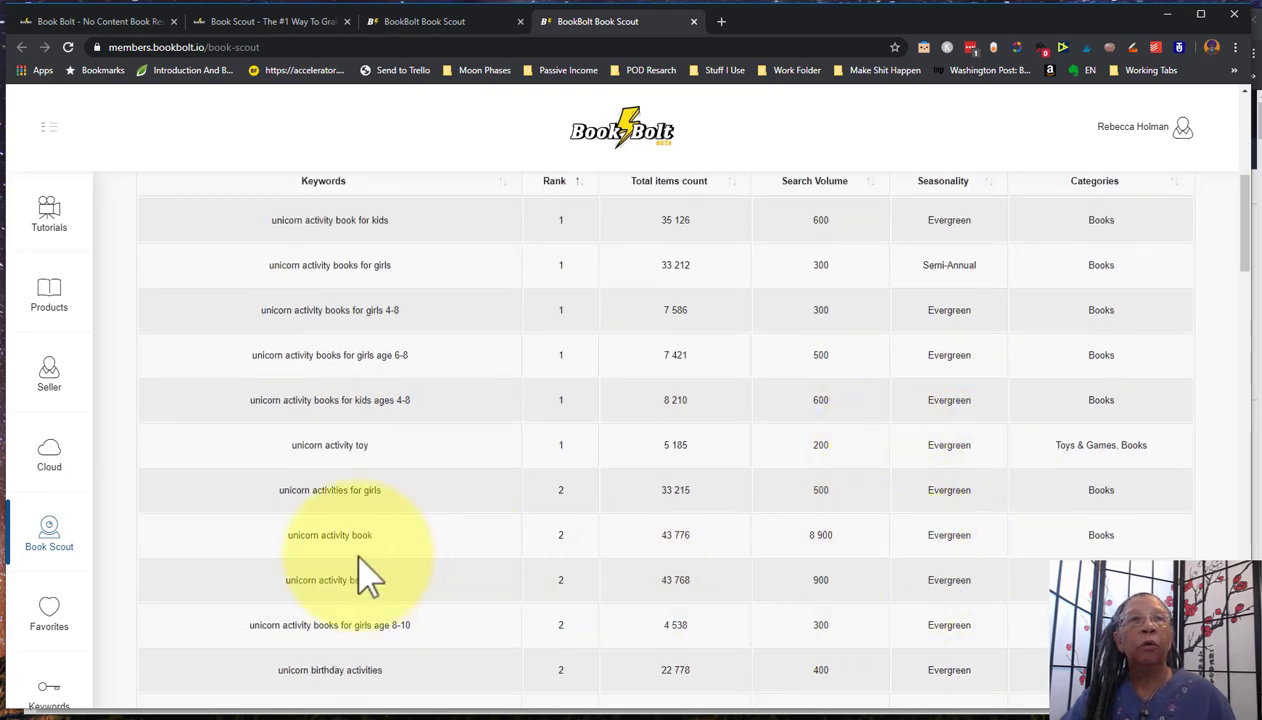
{"action": "scroll", "coordinate": [1000, 557], "scroll_direction": "down", "scroll_amount": 3}
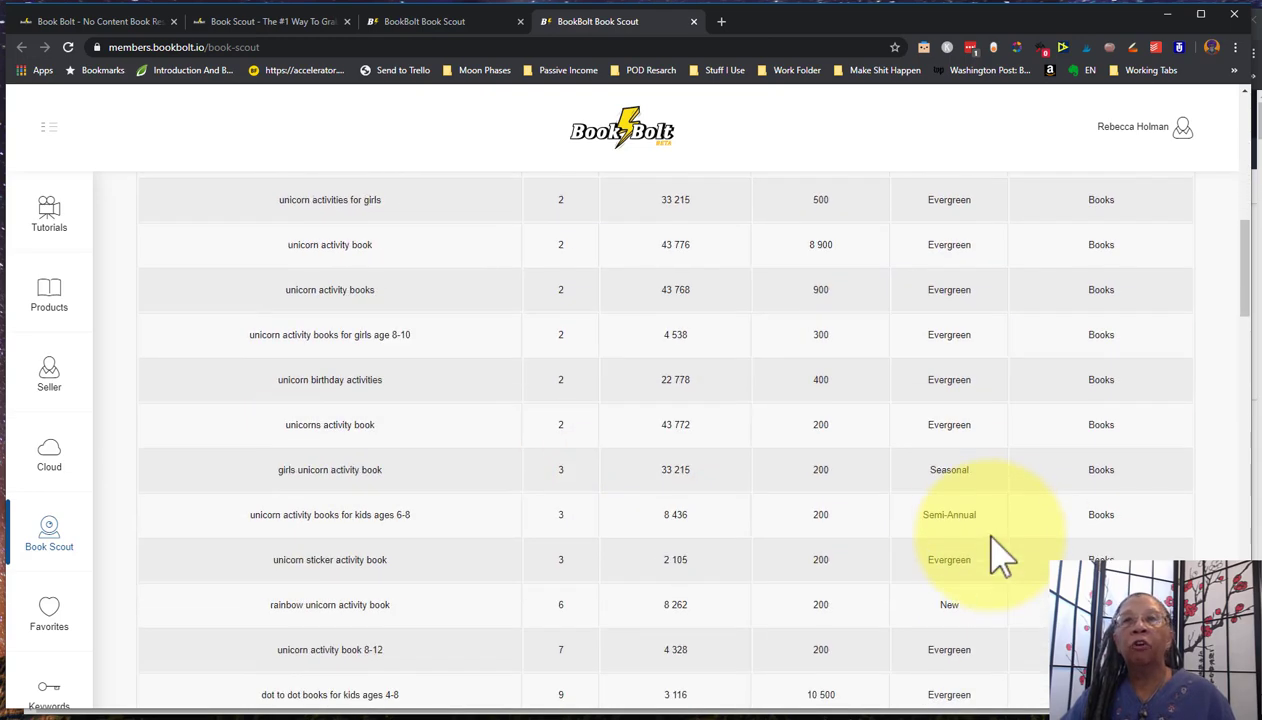
{"action": "scroll", "coordinate": [1000, 557], "scroll_direction": "down", "scroll_amount": 7}
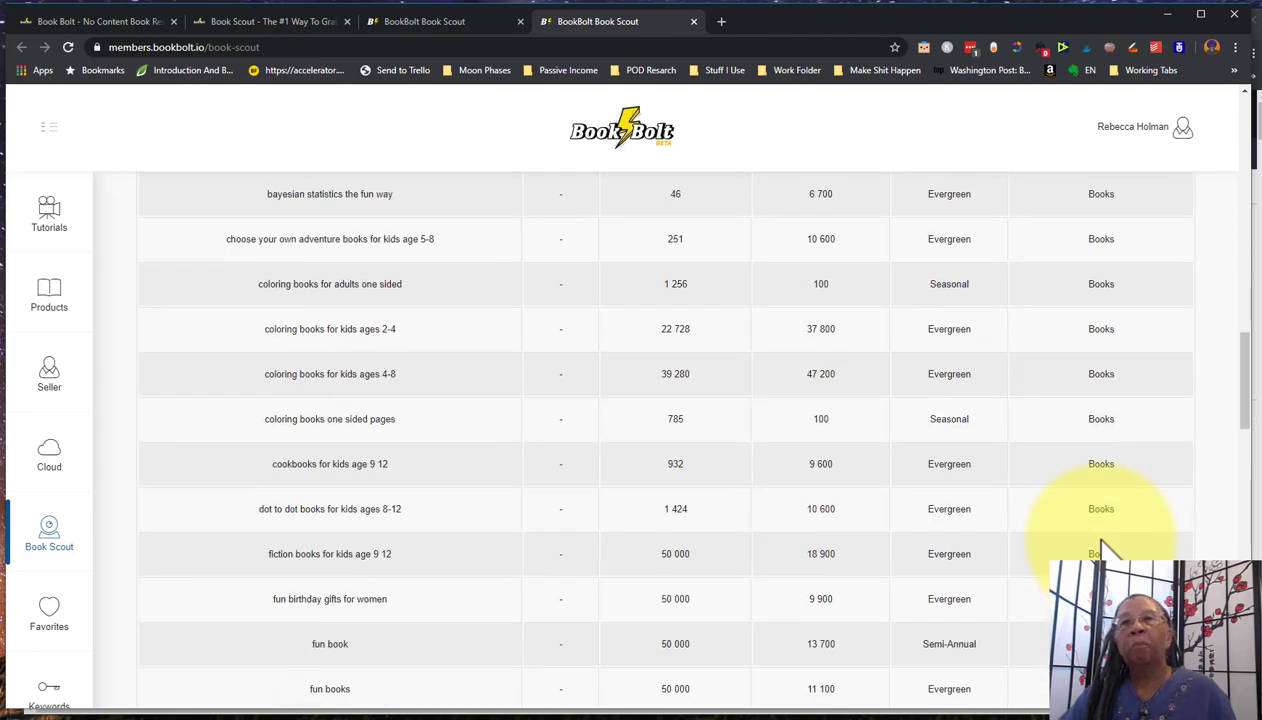
{"action": "scroll", "coordinate": [1100, 548], "scroll_direction": "down", "scroll_amount": 14}
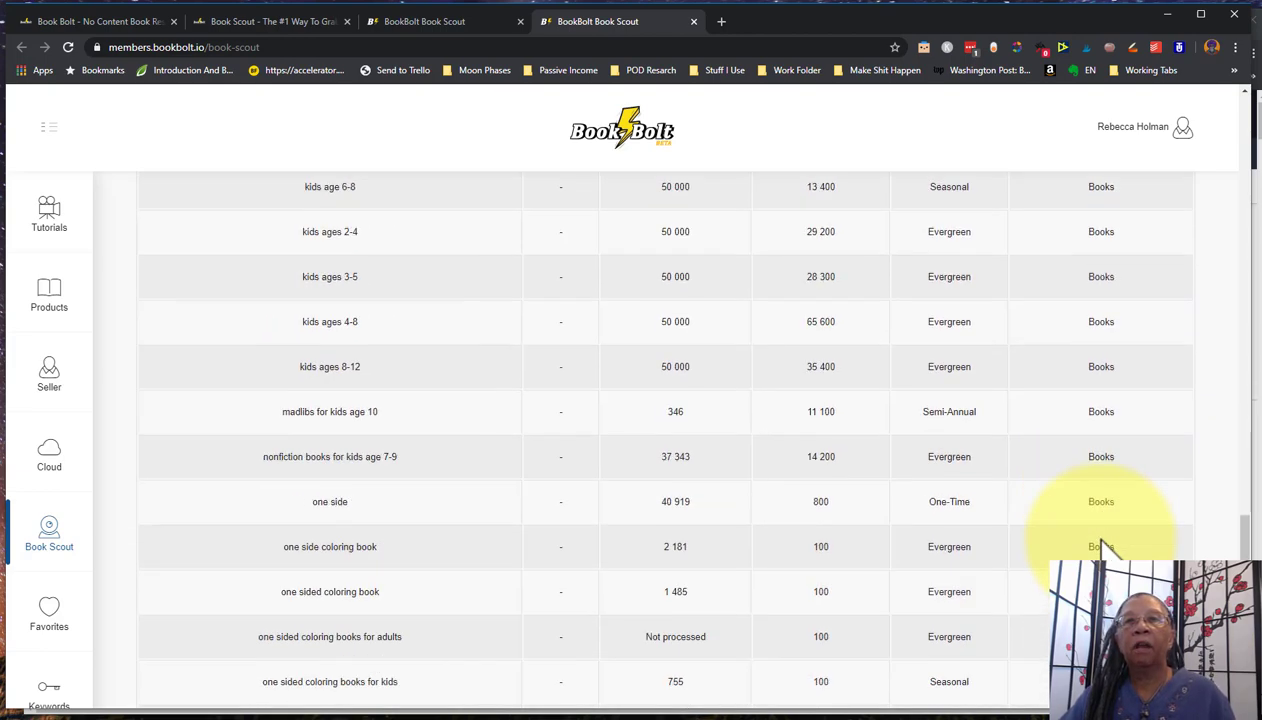
{"action": "scroll", "coordinate": [1100, 548], "scroll_direction": "up", "scroll_amount": 20}
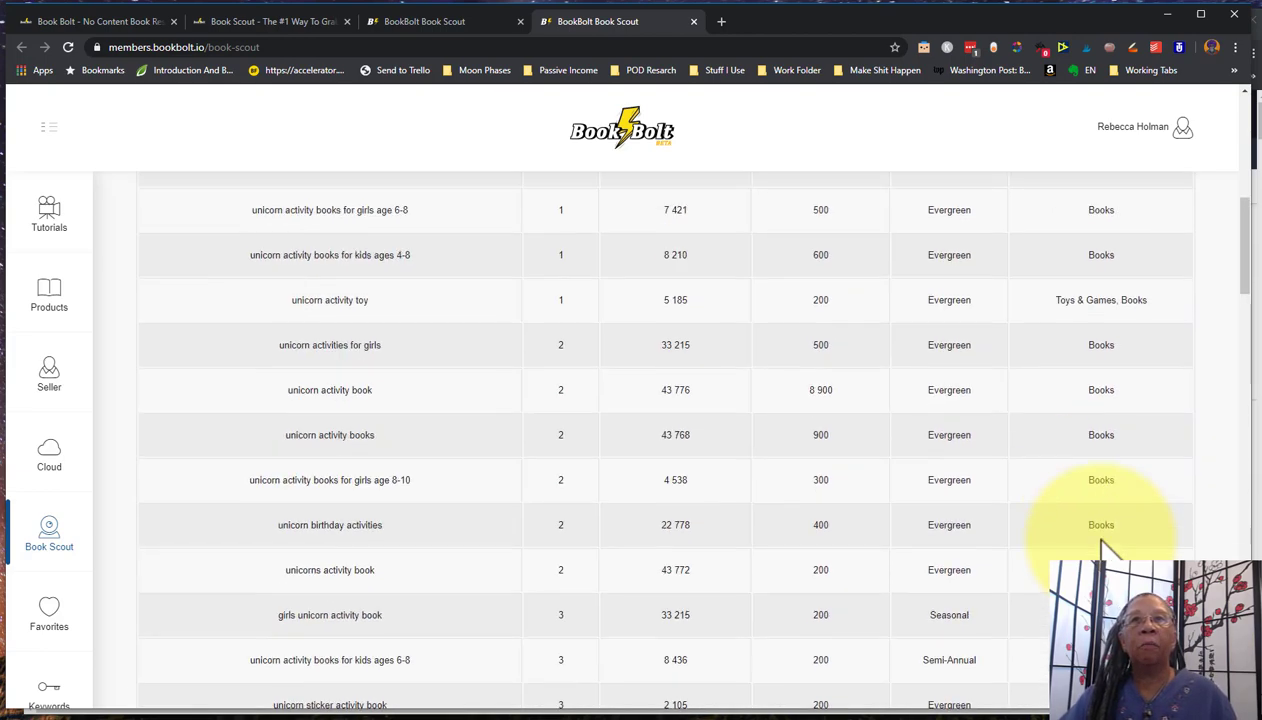
{"action": "scroll", "coordinate": [1100, 548], "scroll_direction": "up", "scroll_amount": 3}
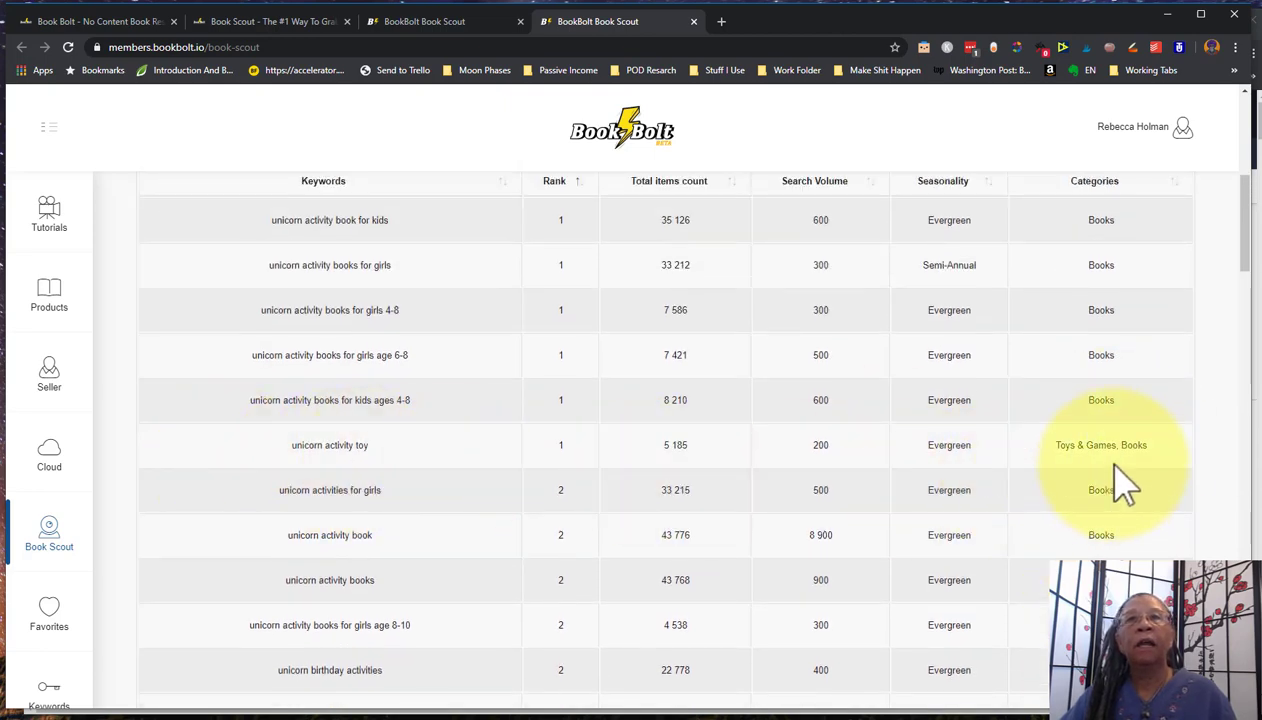
{"action": "scroll", "coordinate": [1118, 485], "scroll_direction": "up", "scroll_amount": 2}
{"action": "scroll", "coordinate": [1121, 490], "scroll_direction": "up", "scroll_amount": 1}
{"action": "scroll", "coordinate": [1110, 490], "scroll_direction": "down", "scroll_amount": 3}
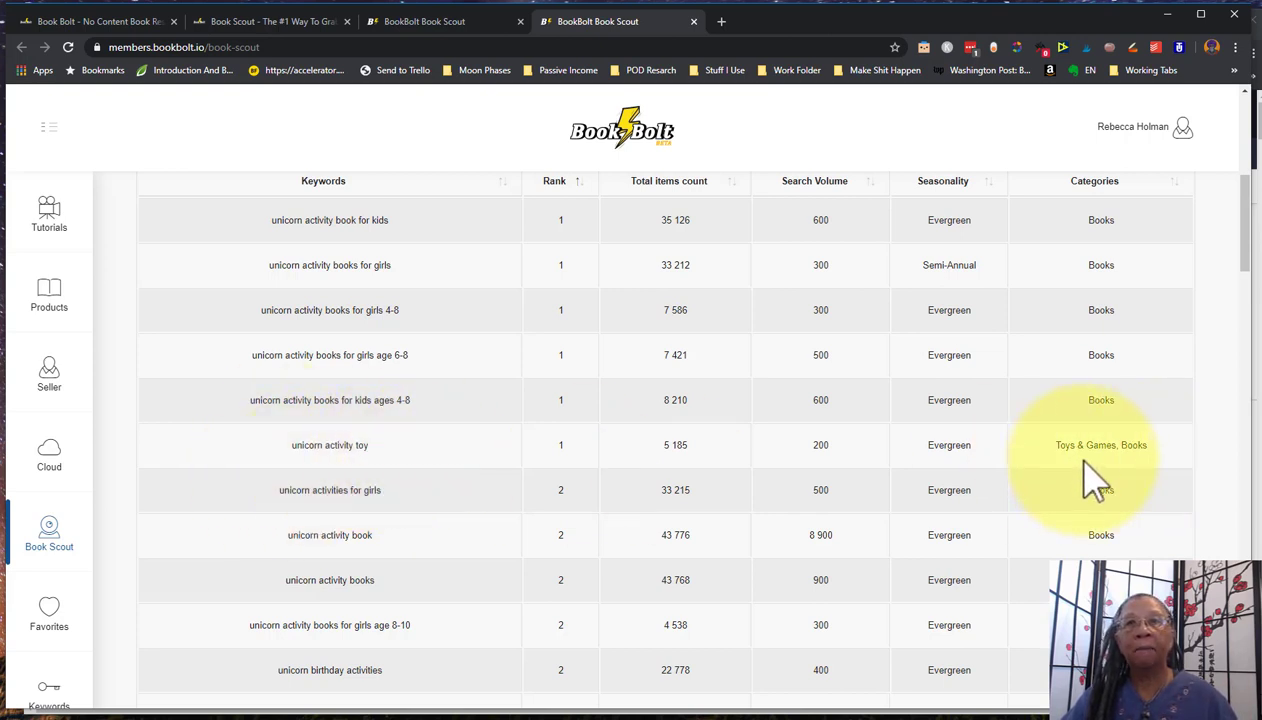
- Return to the Book Scout article on the Book Bolt blog and view its title and banner image
{"action": "left_click_drag", "start_coordinate": [1246, 279], "coordinate": [1248, 176]}
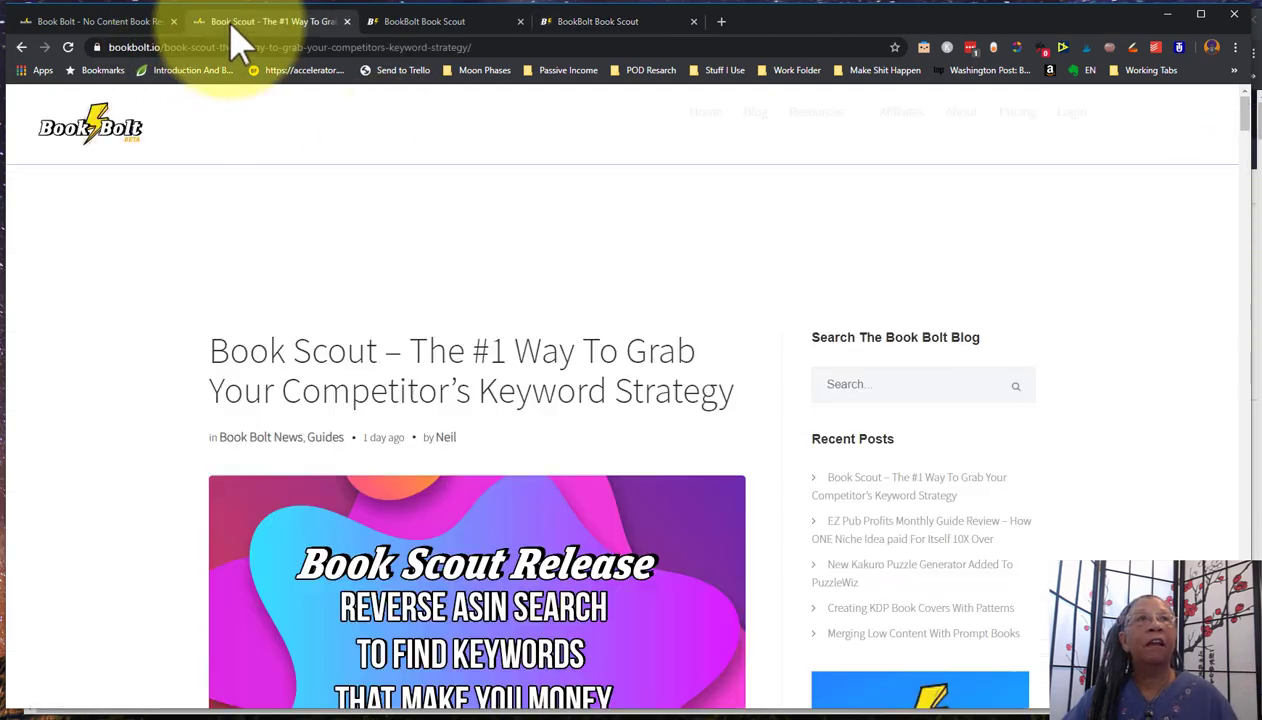
{"action": "scroll", "coordinate": [556, 330], "scroll_direction": "down", "scroll_amount": 2}
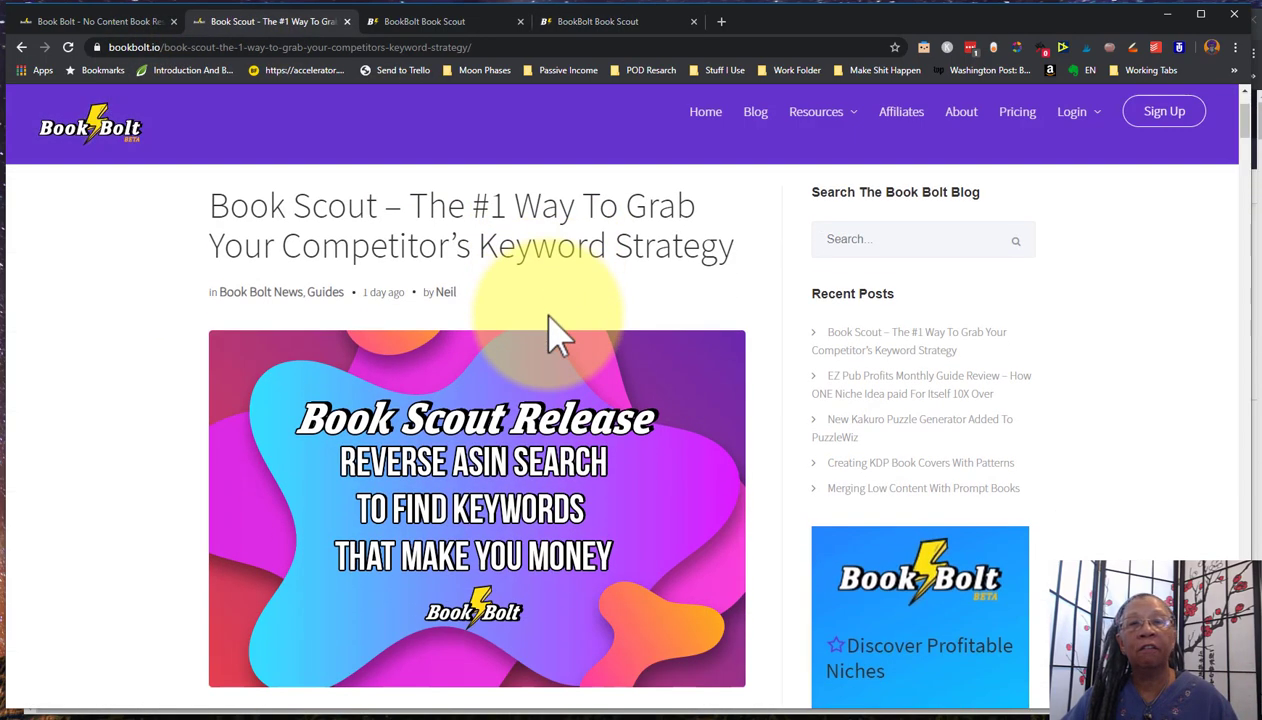